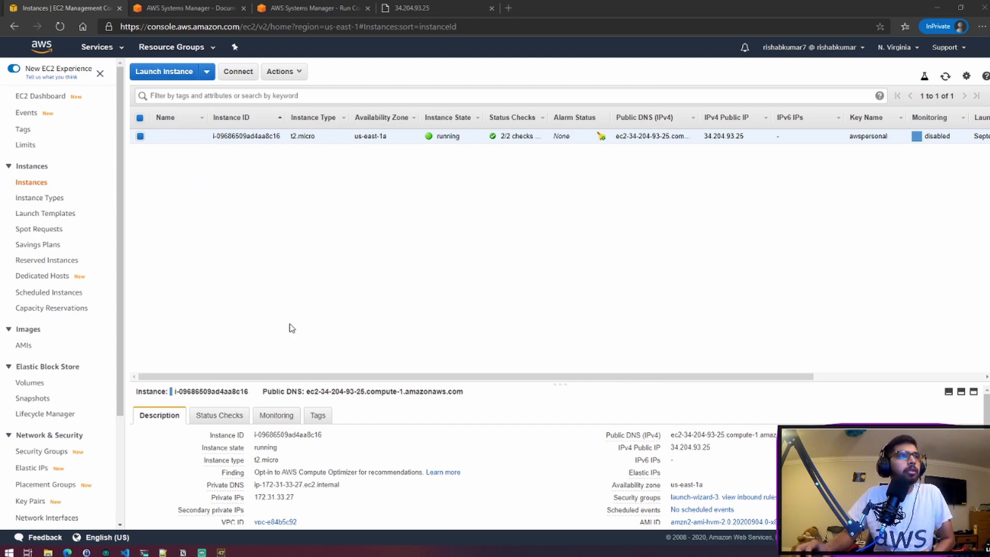
Step: Launch another t2.micro instance modelled on the existing running one, using the existing awspersonal key pair and acknowledging access to it
click(945, 77)
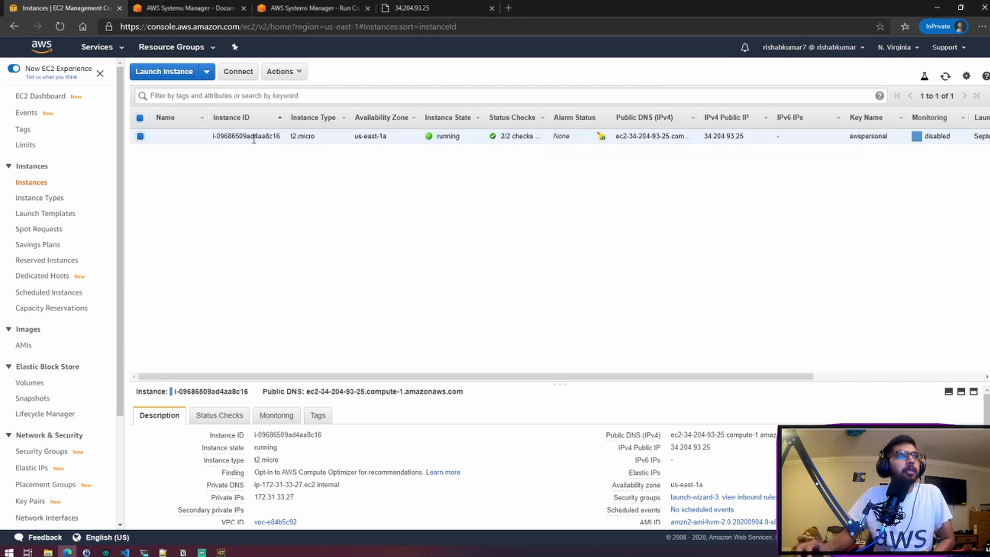
right_click(251, 139)
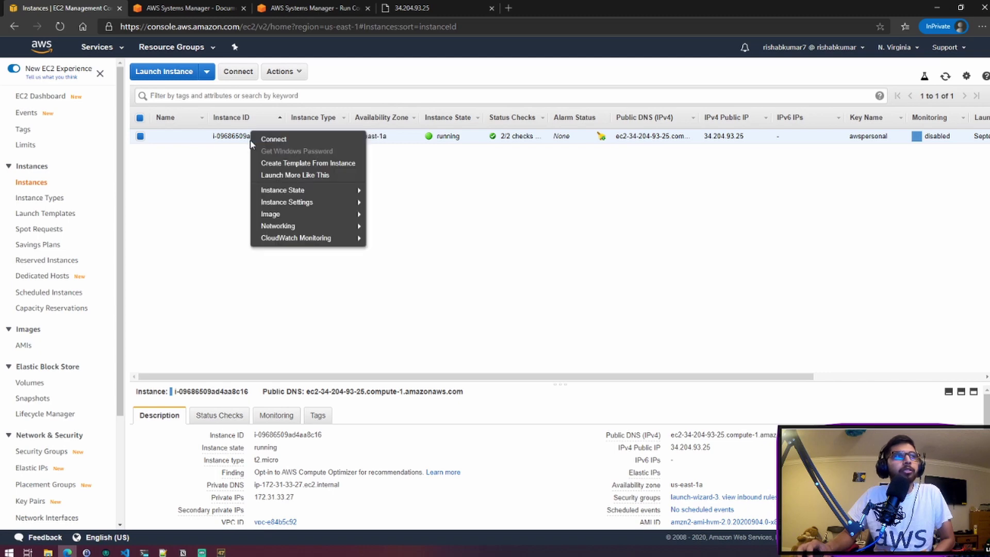
click(306, 178)
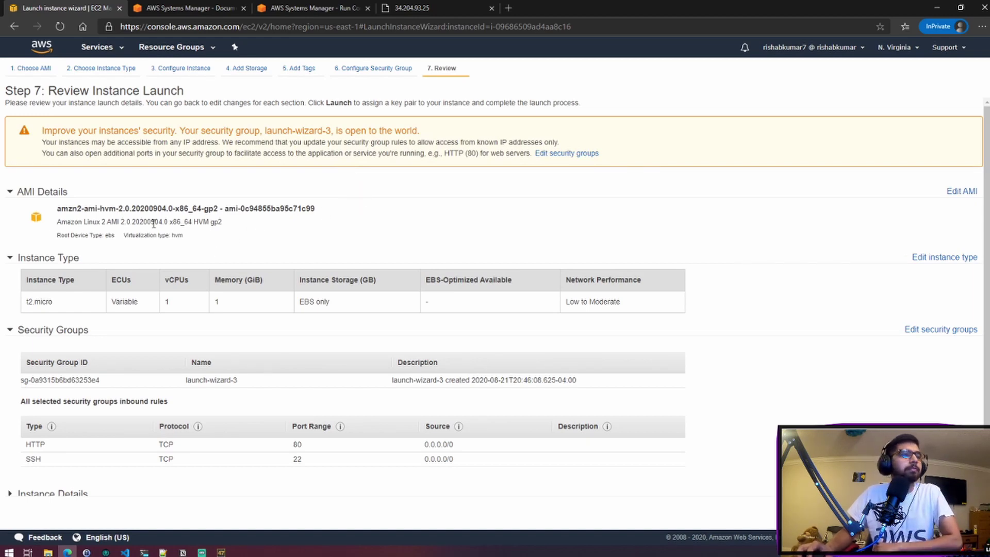
scroll(209, 221, down, 1)
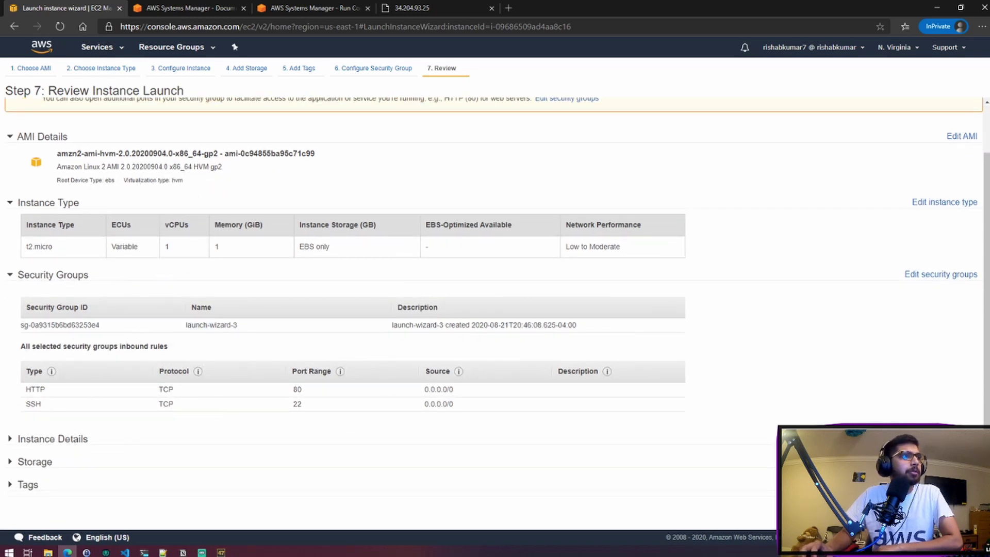
click(957, 518)
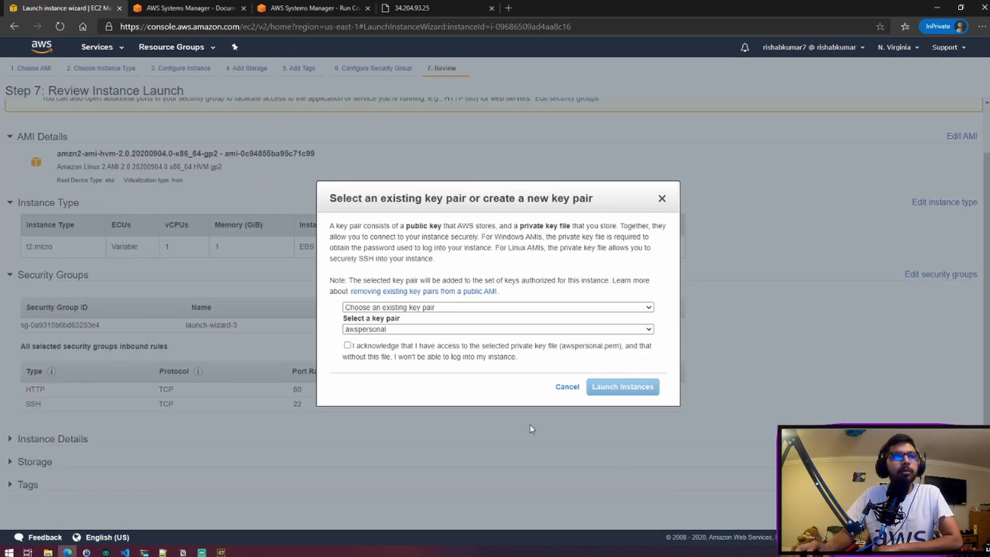
click(393, 347)
click(614, 388)
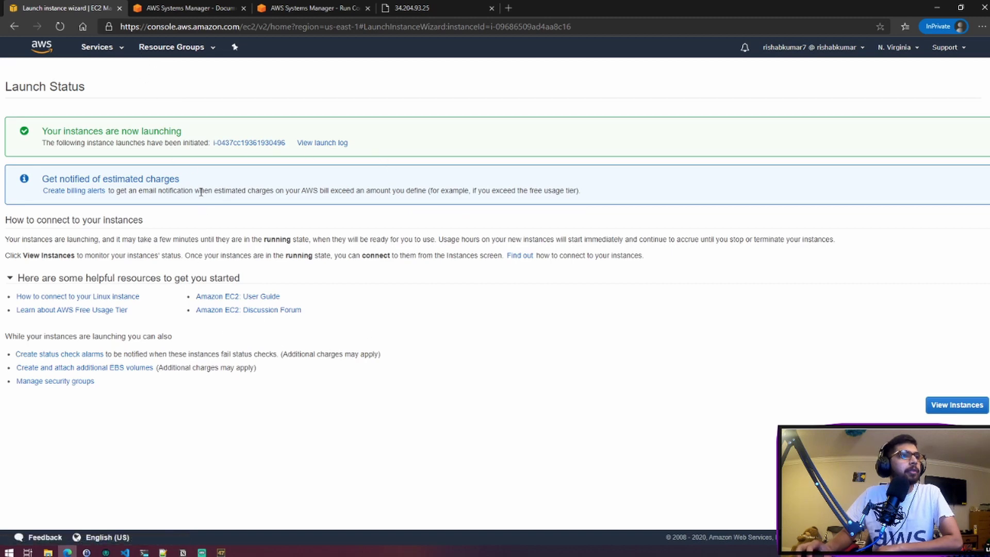
Step: Return to the EC2 instances list and launch one more copy of the original instance i-09686509ad4aa8c16 with the awspersonal key pair
click(100, 47)
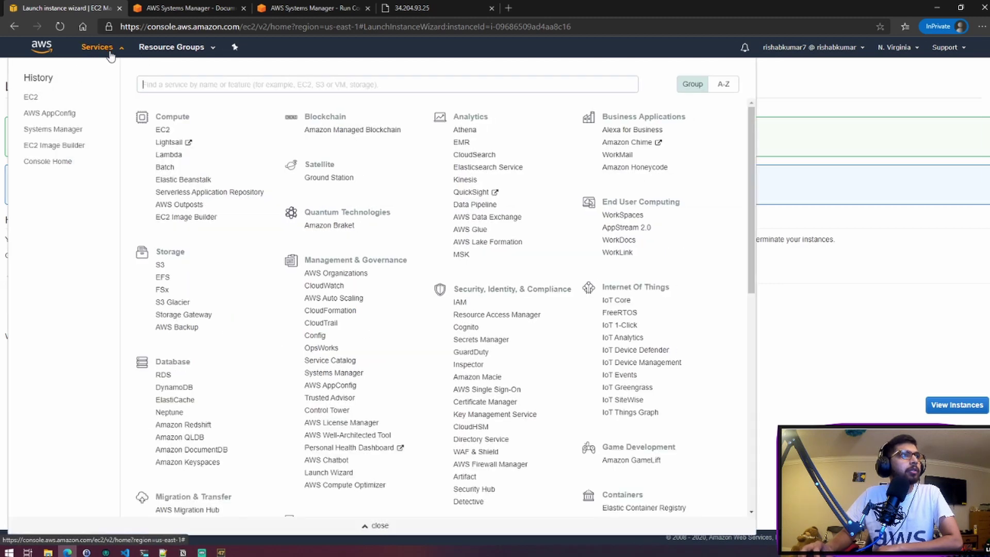
click(163, 130)
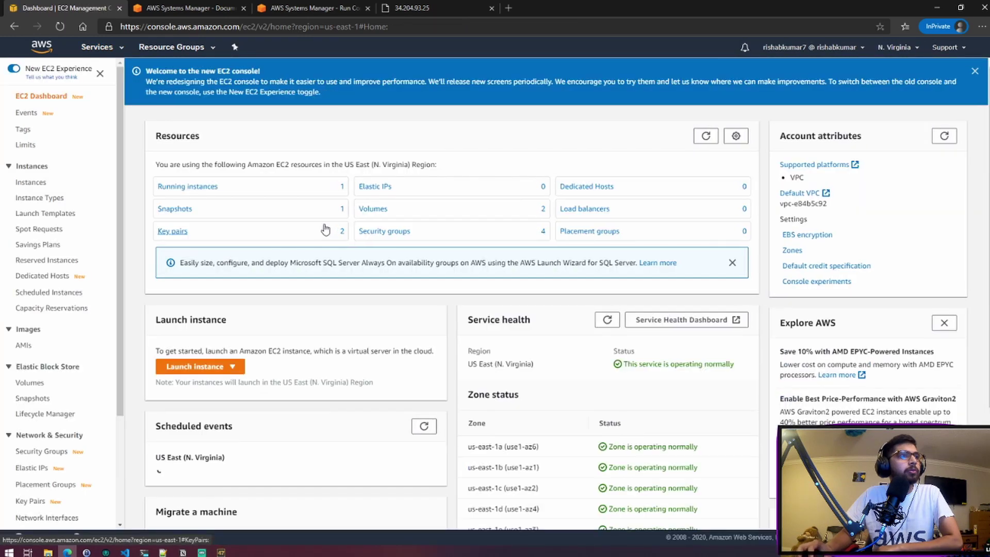
click(213, 187)
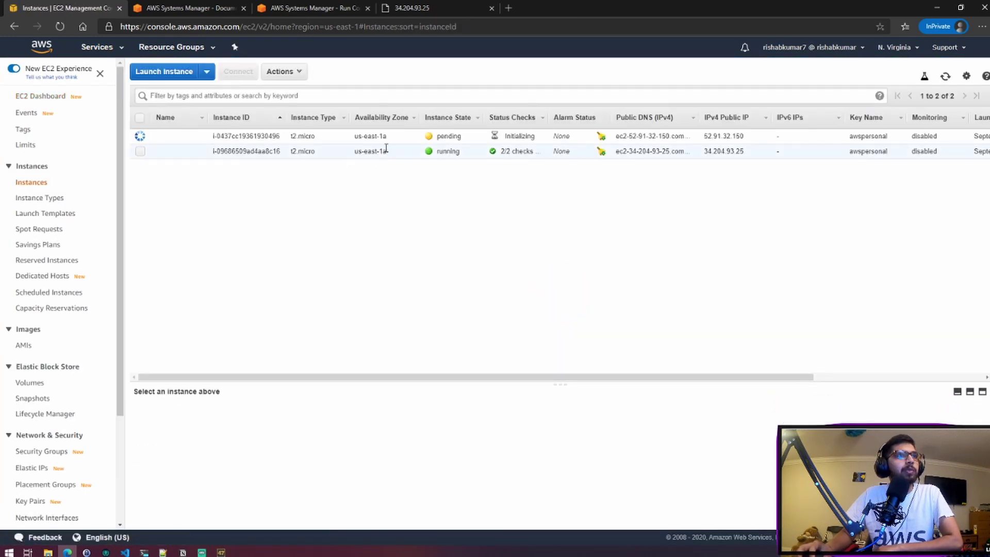
right_click(325, 155)
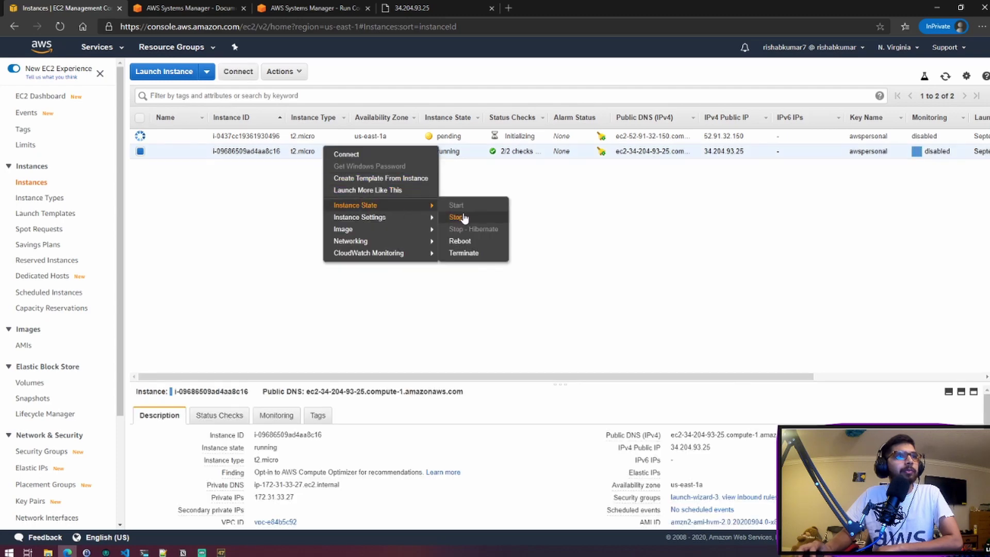
mouse_move(418, 220)
click(415, 192)
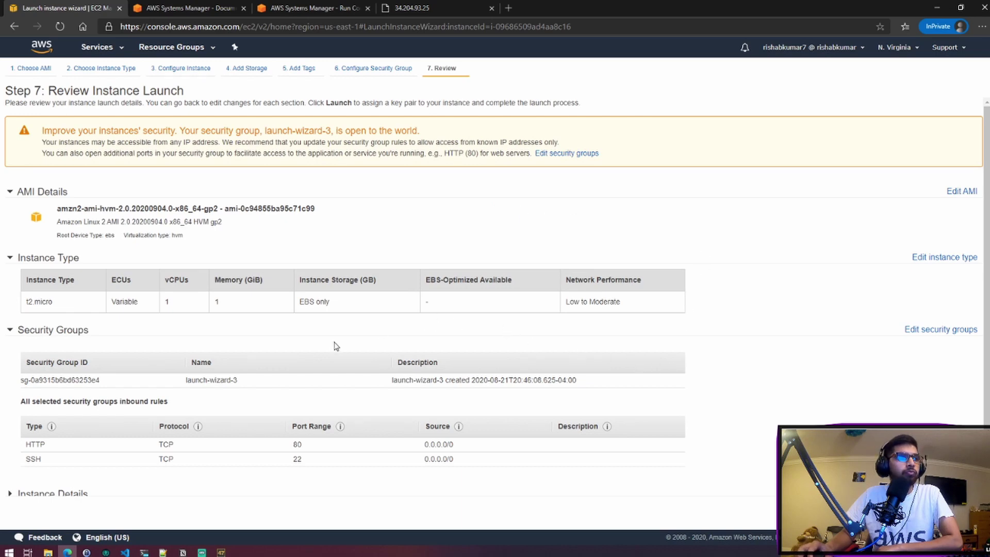
click(958, 516)
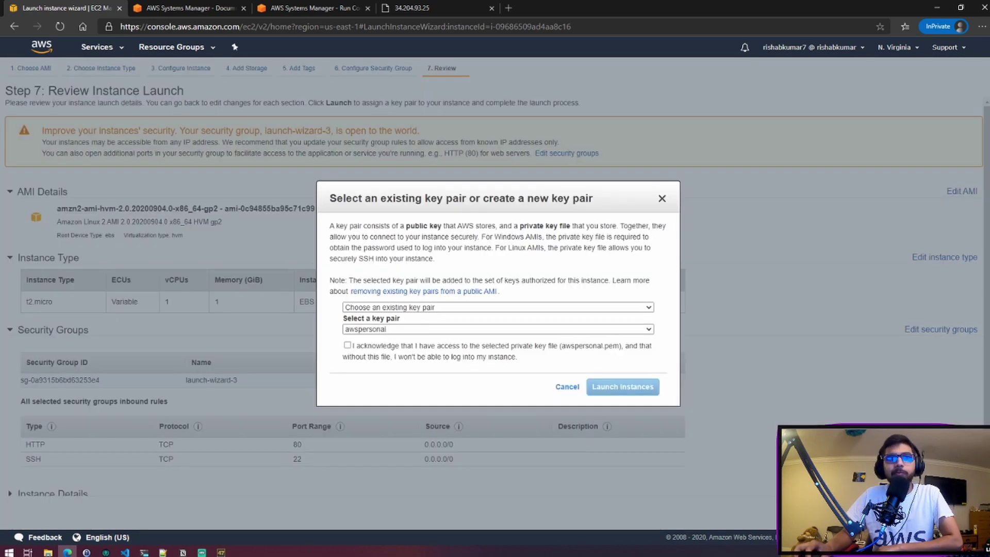
click(397, 348)
click(608, 387)
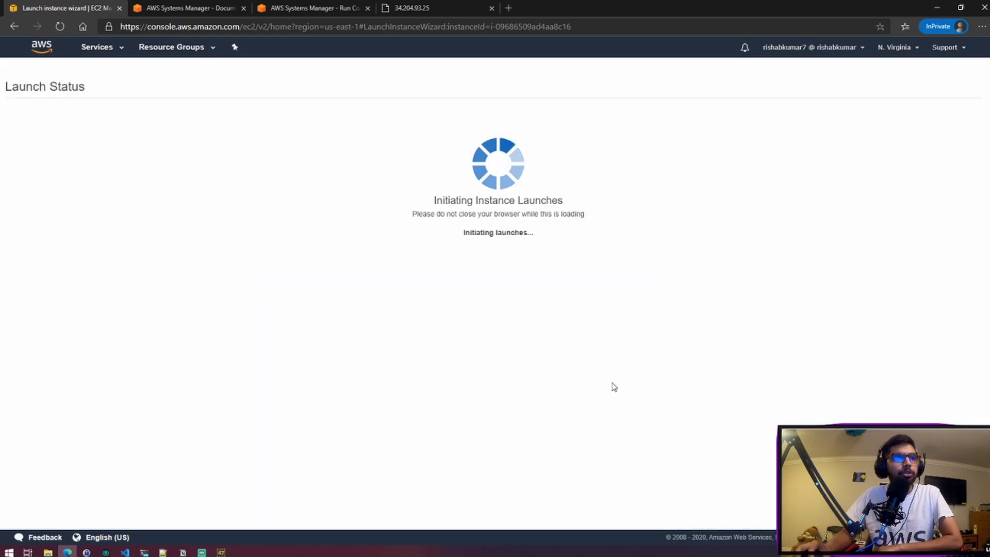
Step: Go back to the EC2 running instances list to check the state of the newly launched instances
click(98, 47)
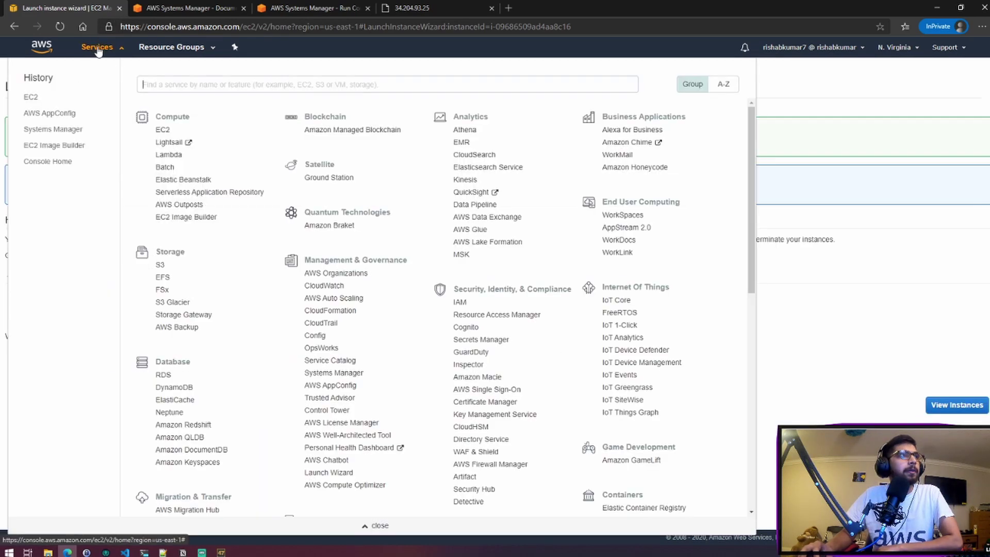
click(169, 131)
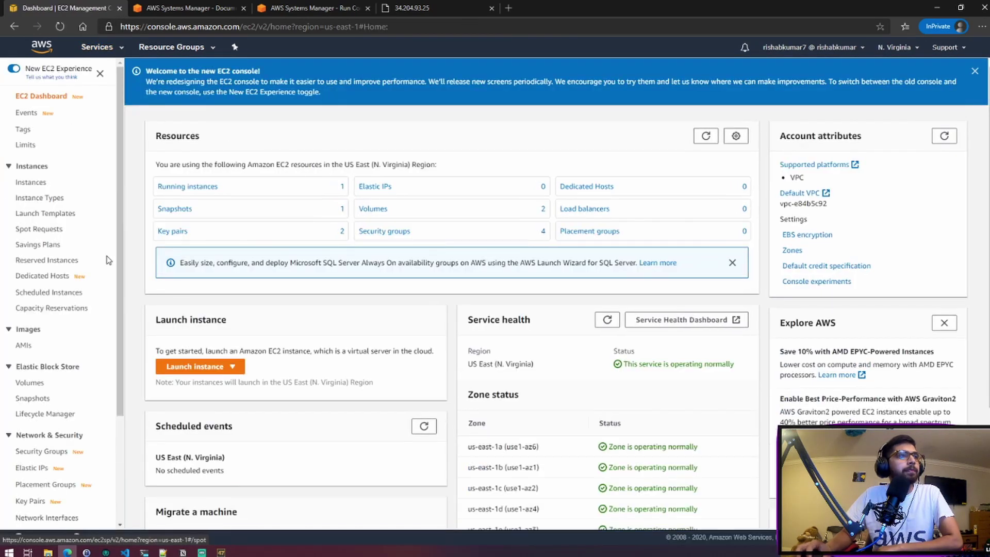
click(203, 189)
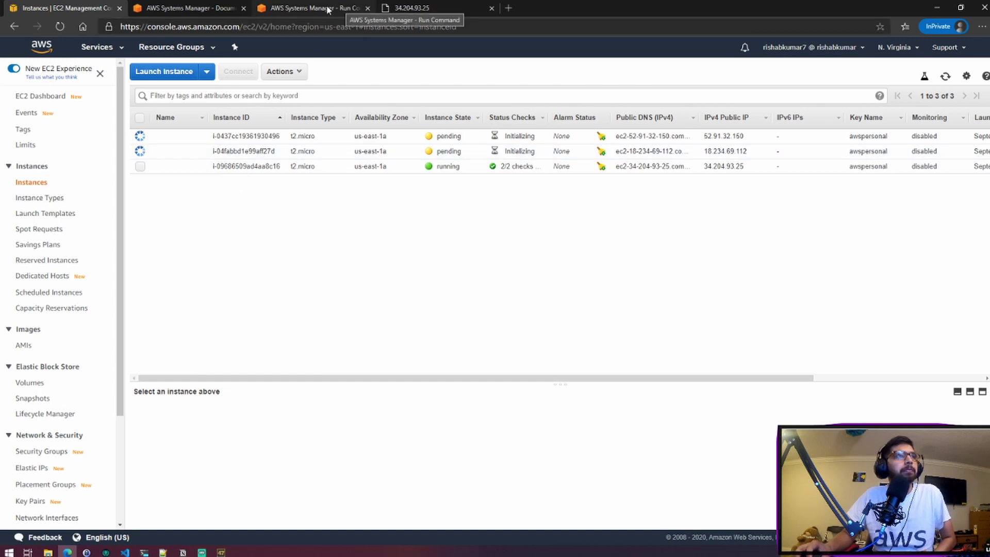
Step: In AWS Systems Manager, go from the home page to the self-owned documents and open the Apache-Server document
click(197, 9)
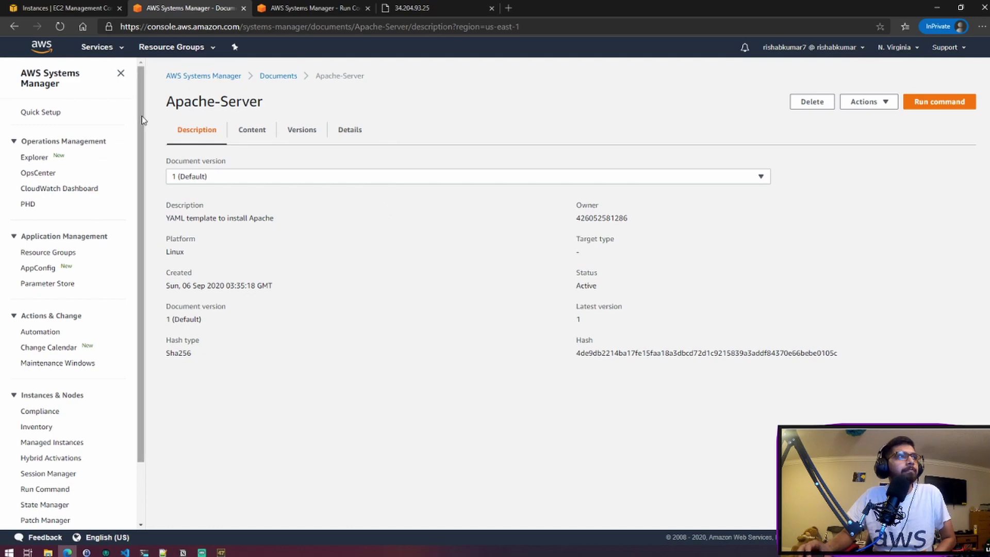
click(227, 82)
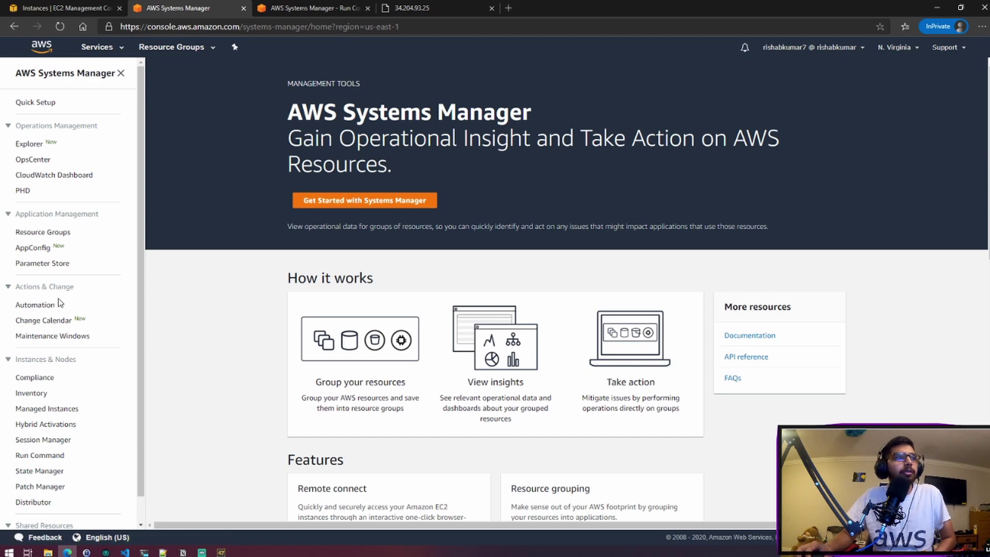
scroll(58, 303, down, 1)
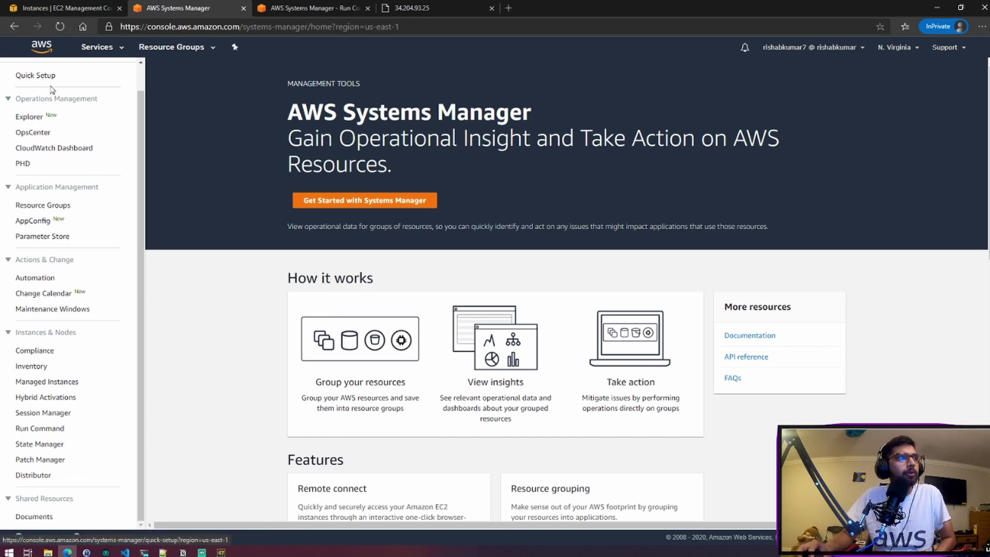
scroll(31, 155, up, 1)
scroll(54, 278, down, 1)
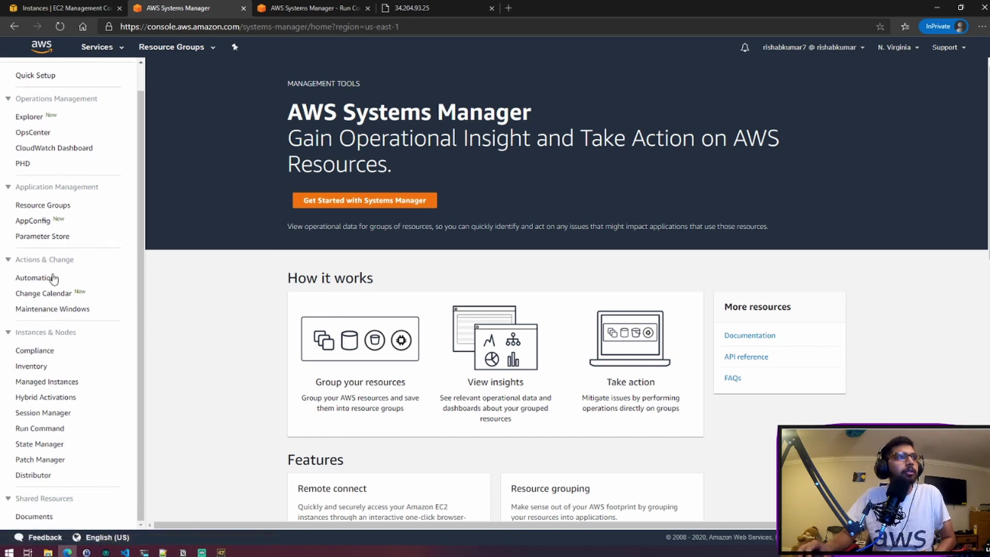
click(37, 515)
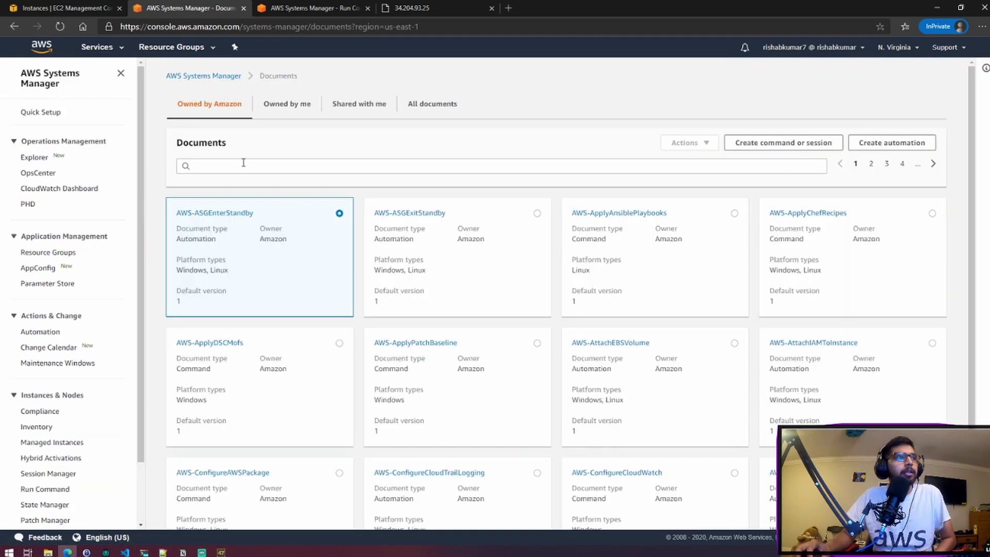
click(284, 105)
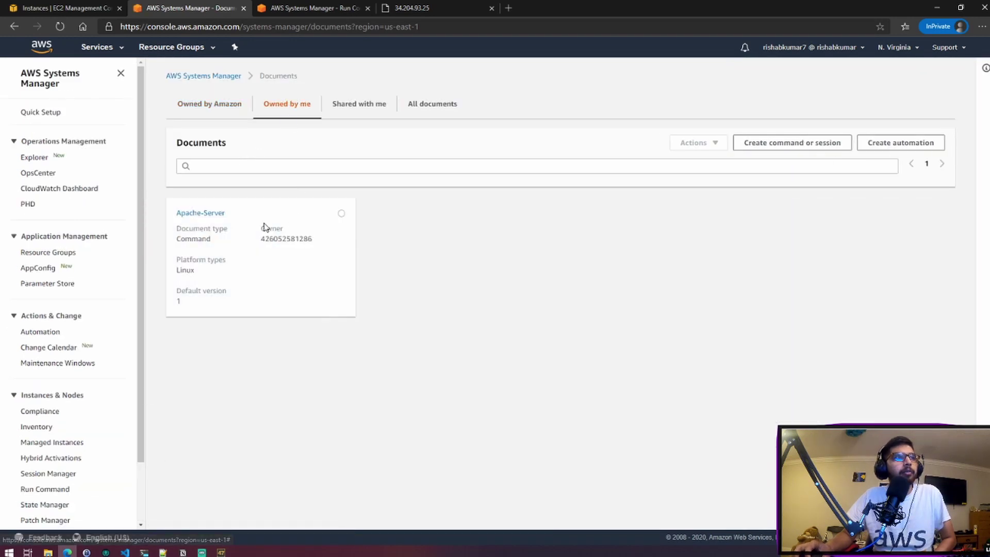
click(207, 221)
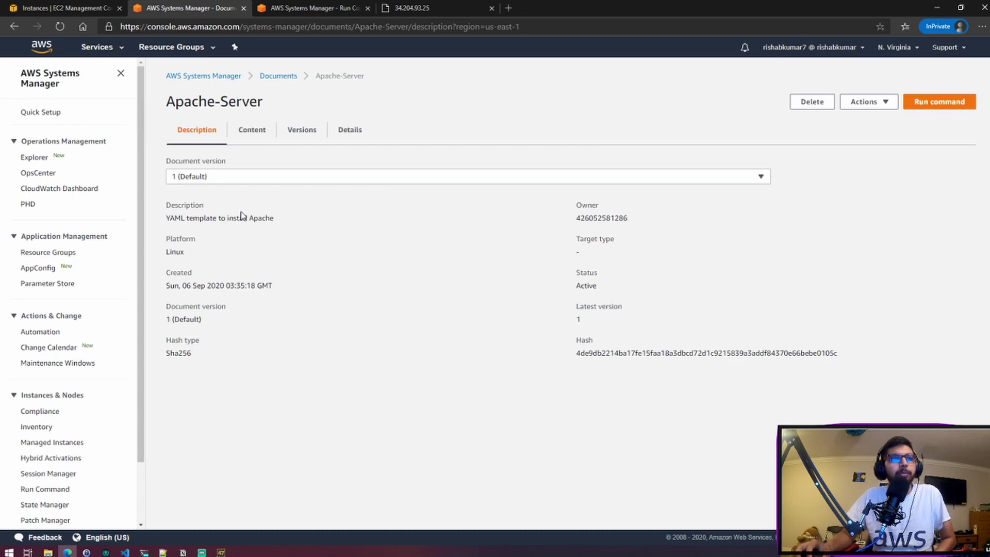
Step: Examine the Apache-Server document's YAML content, especially the echo command that writes the hostname greeting to index.html
click(244, 130)
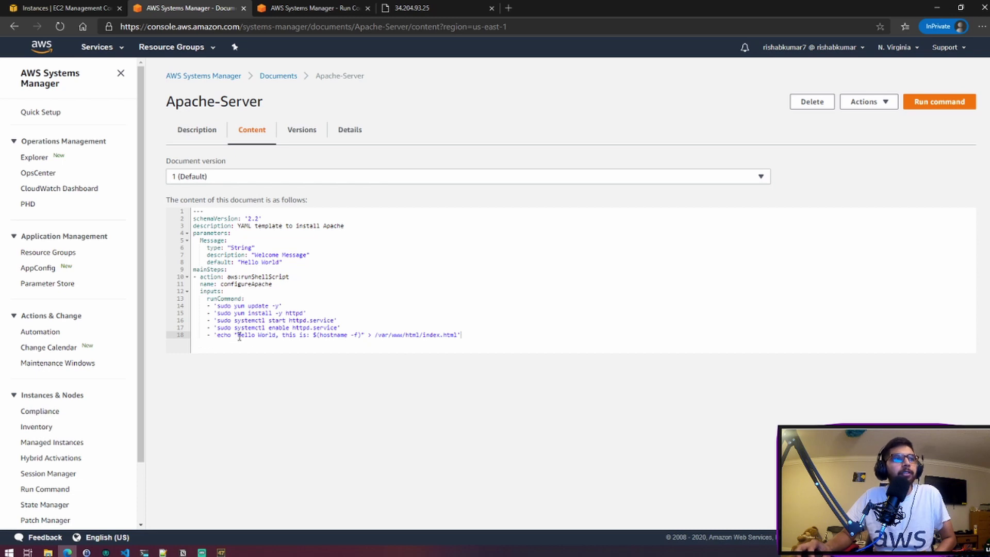
drag(253, 337, 452, 337)
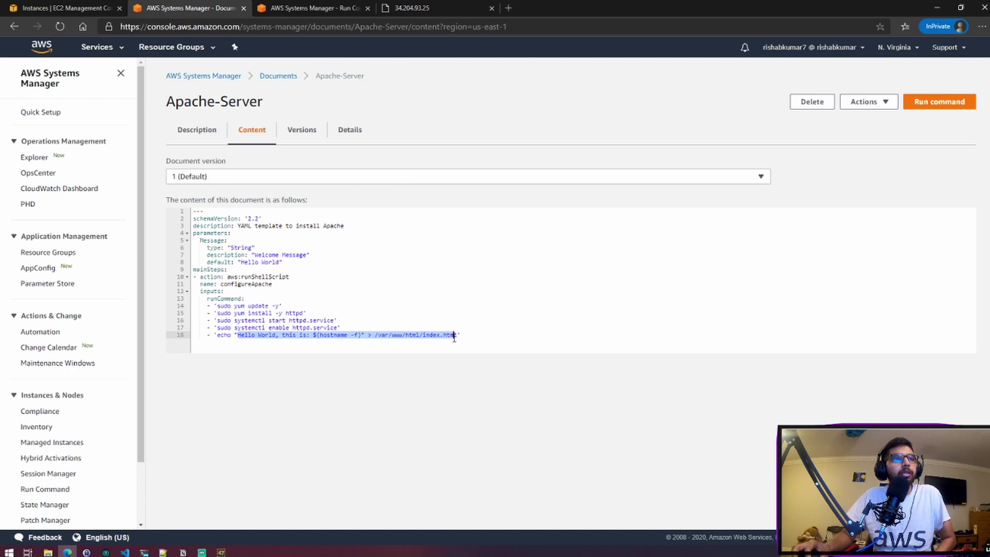
click(459, 337)
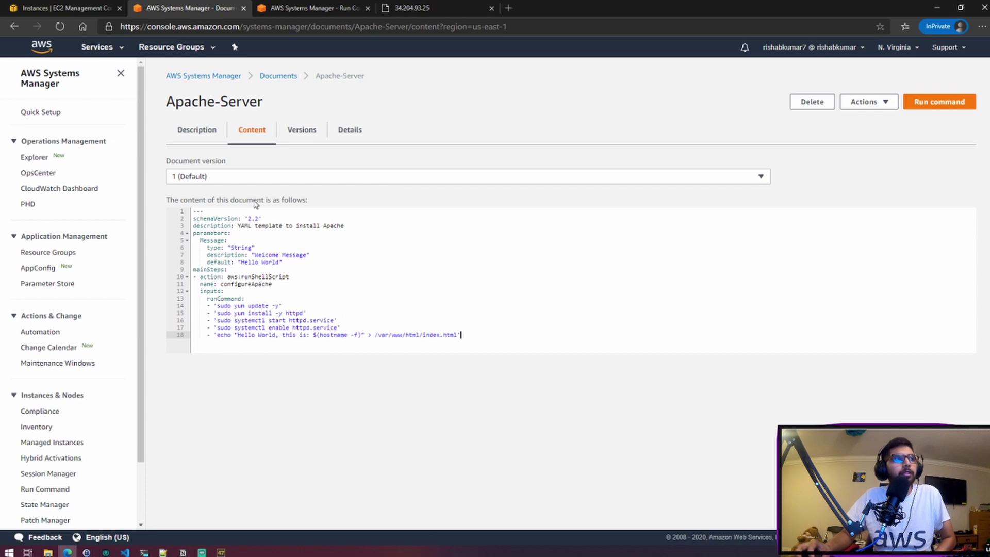
Step: Refresh the EC2 instances list and copy the public IPv4 address of the new instance i-04fabbd1e99aff27d
click(65, 6)
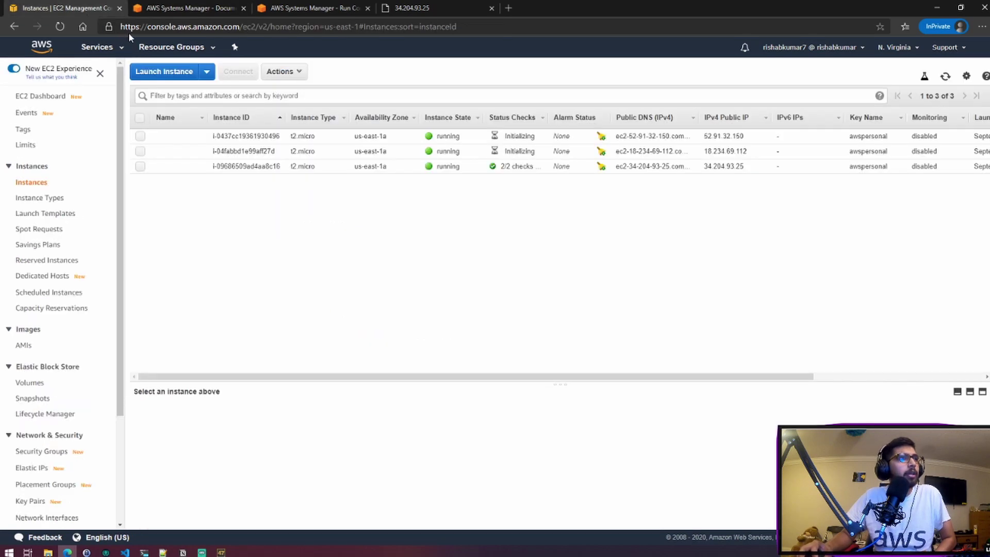
click(945, 76)
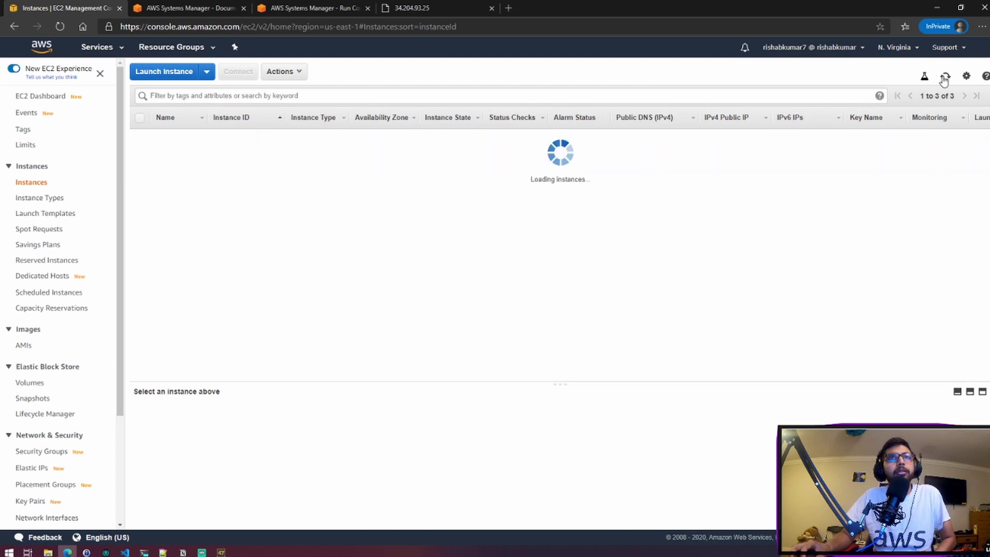
click(323, 154)
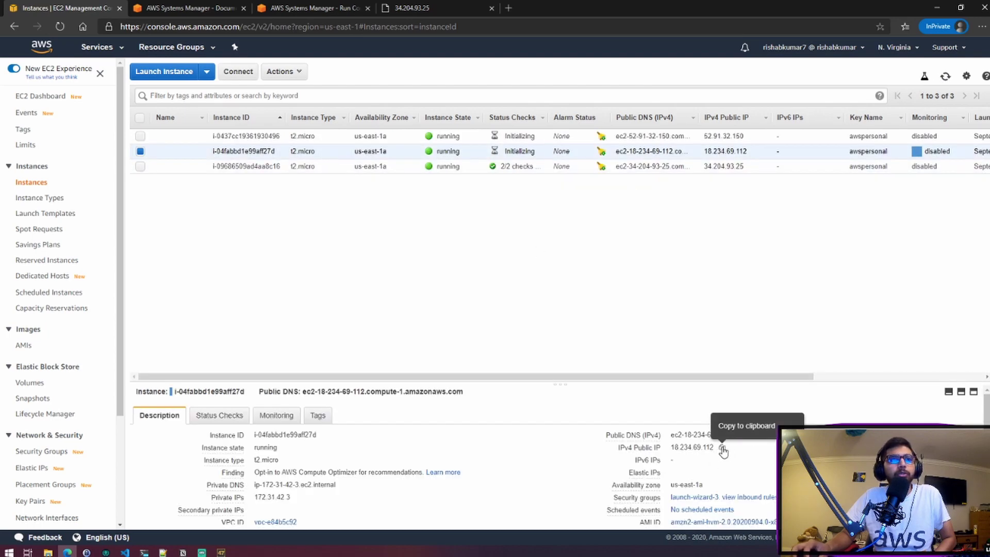
click(738, 500)
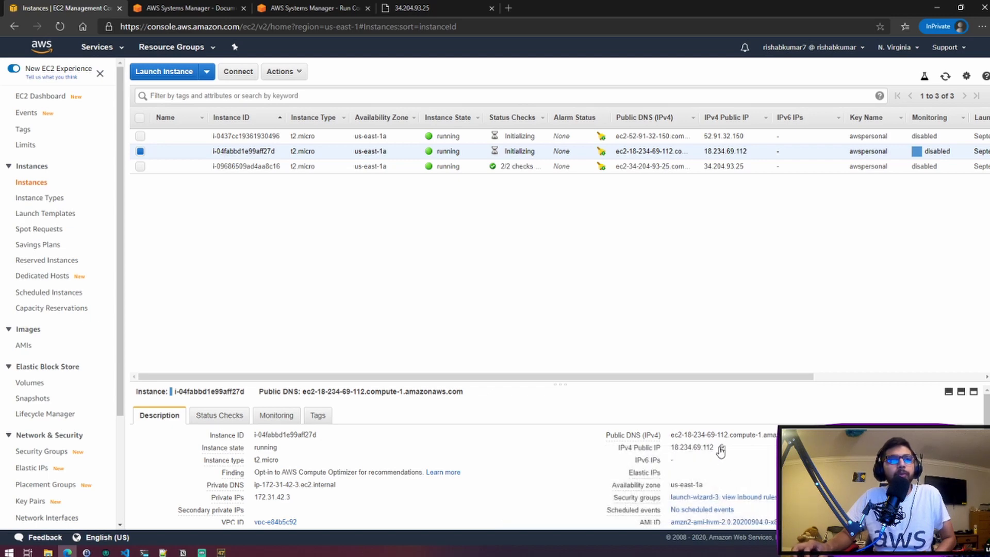
click(720, 451)
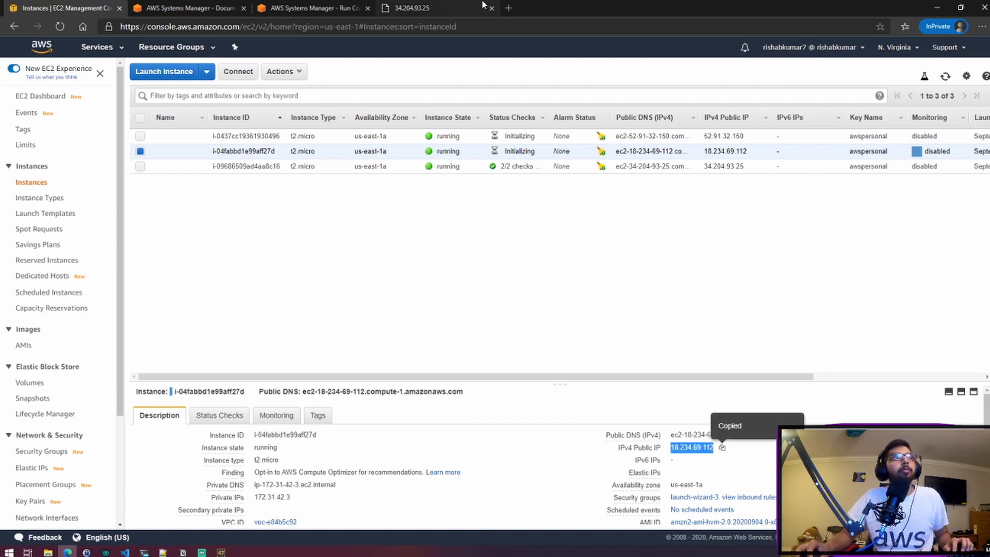
Step: Load the copied address 18.234.69.112 in a new browser tab to test whether a web server responds
click(508, 8)
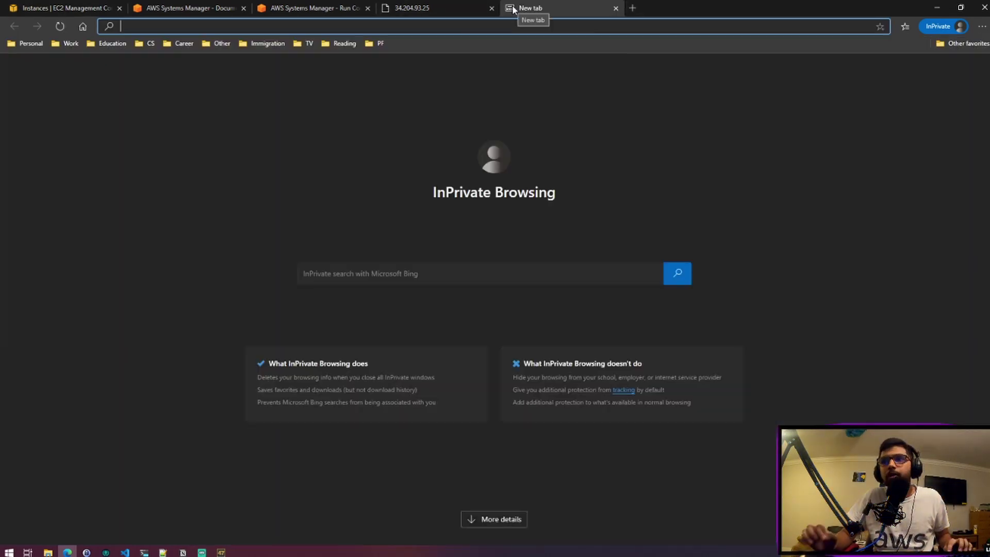
key(ctrl+v)
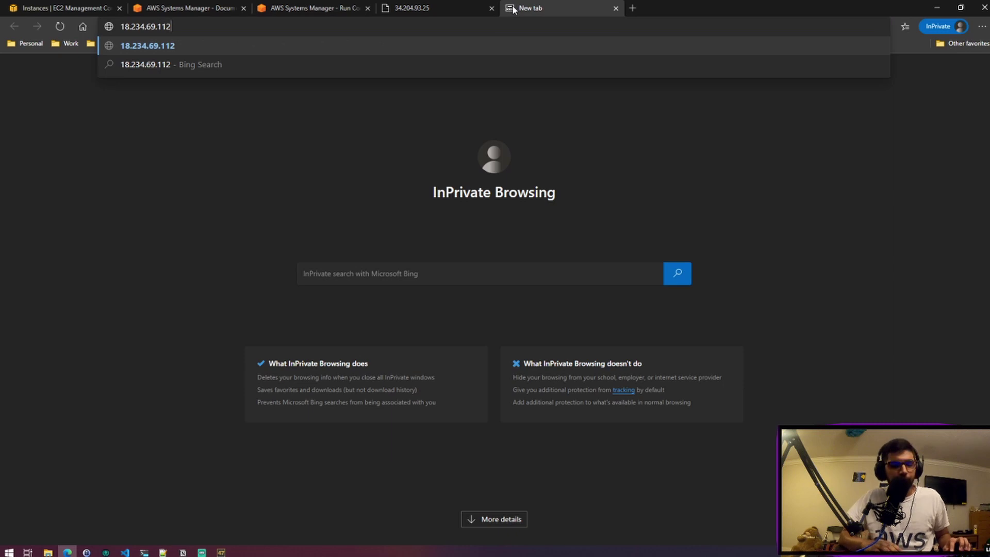
key(Return)
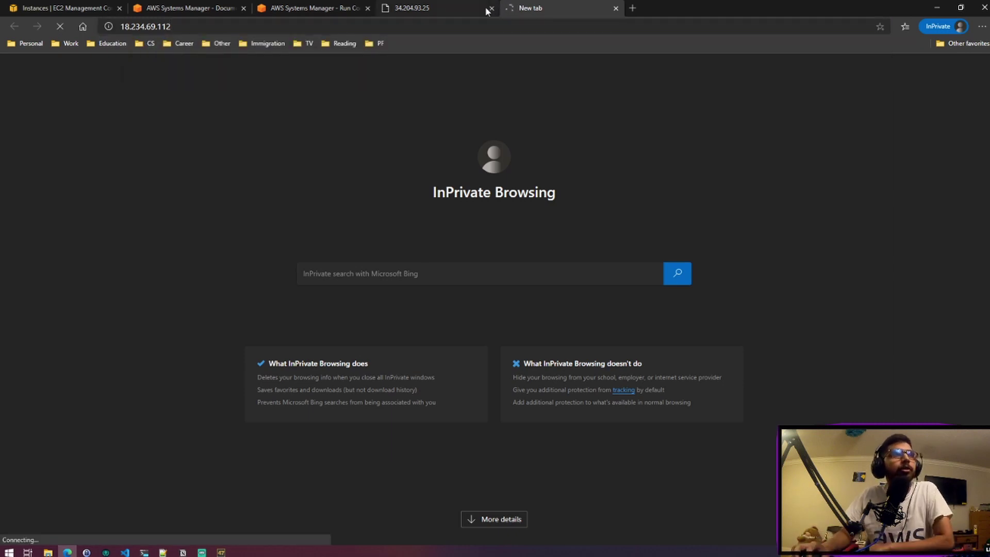
click(270, 27)
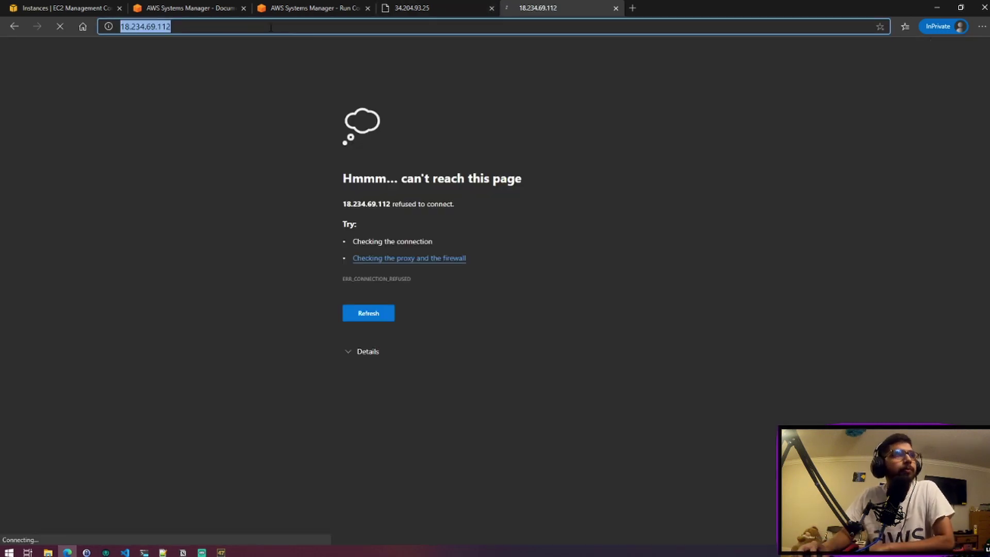
Step: Copy the public IP of instance i-09686509ad4aa8c16 and examine the hostname greeting on the page served at 34.204.93.25
click(84, 4)
click(409, 170)
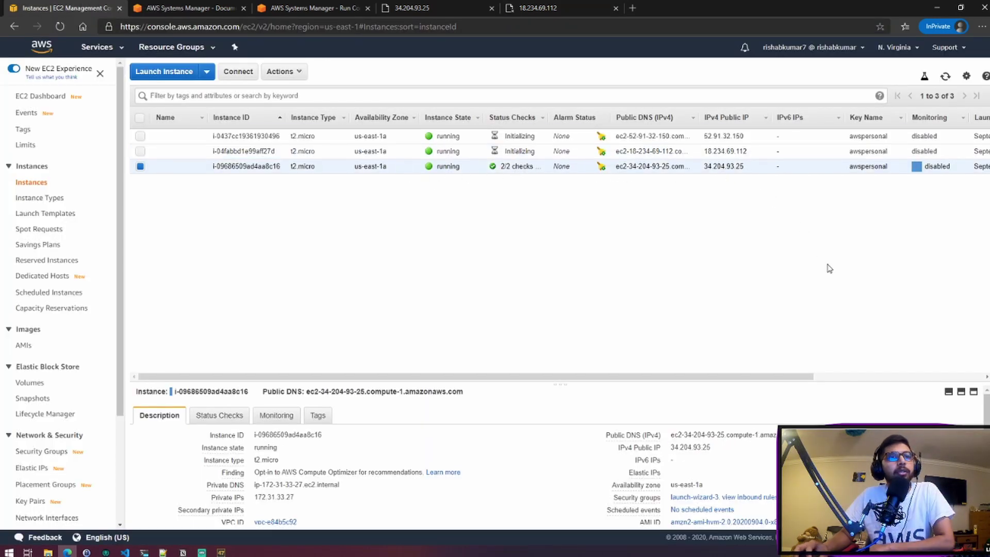
click(717, 449)
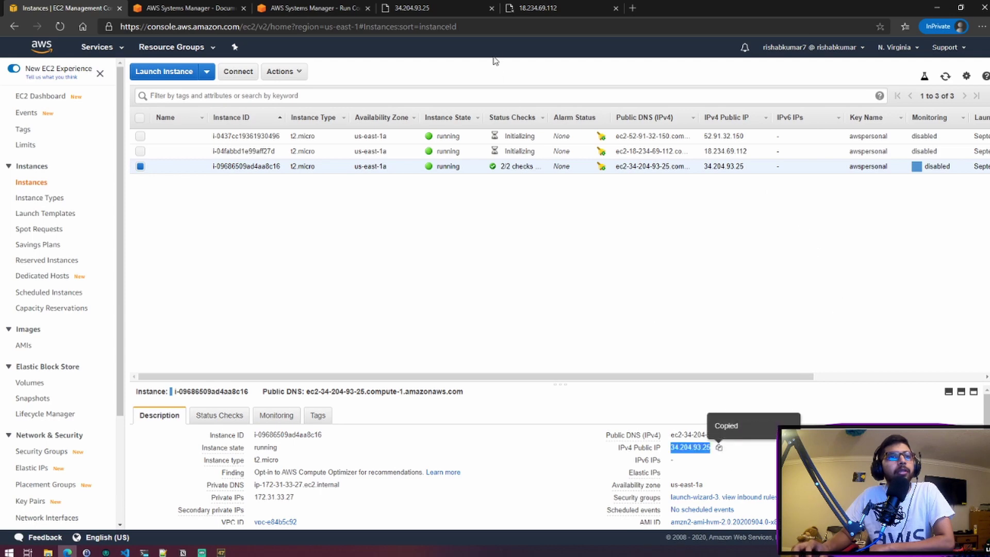
click(433, 7)
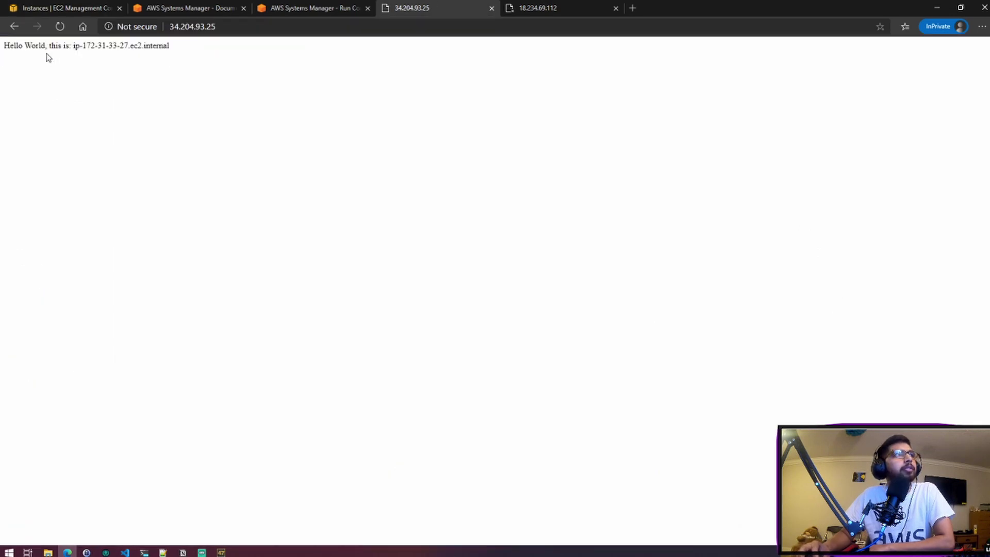
drag(21, 53, 130, 51)
click(155, 47)
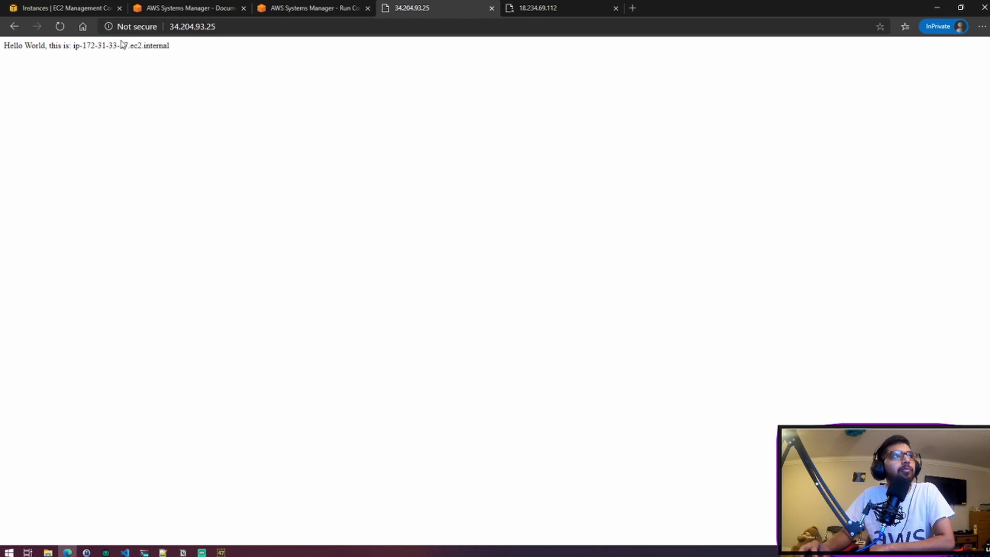
Step: Return to the EC2 console, go to the load balancing target groups, and start creating a new target group
click(52, 5)
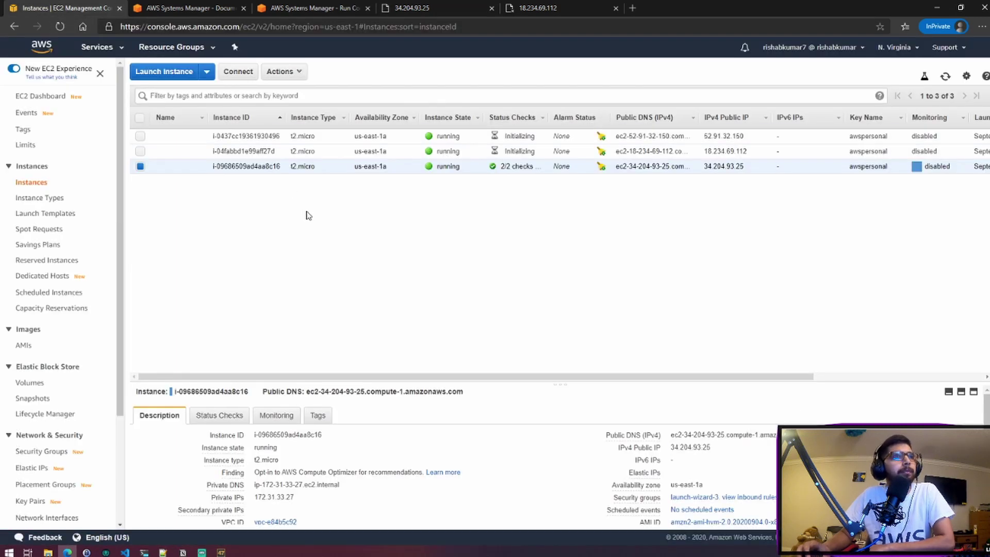
scroll(83, 326, down, 3)
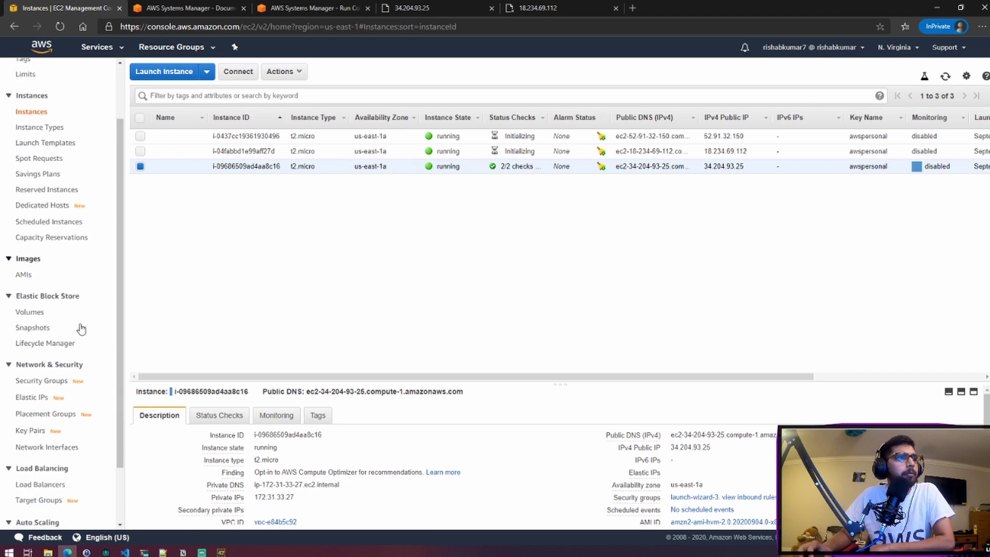
scroll(93, 328, down, 3)
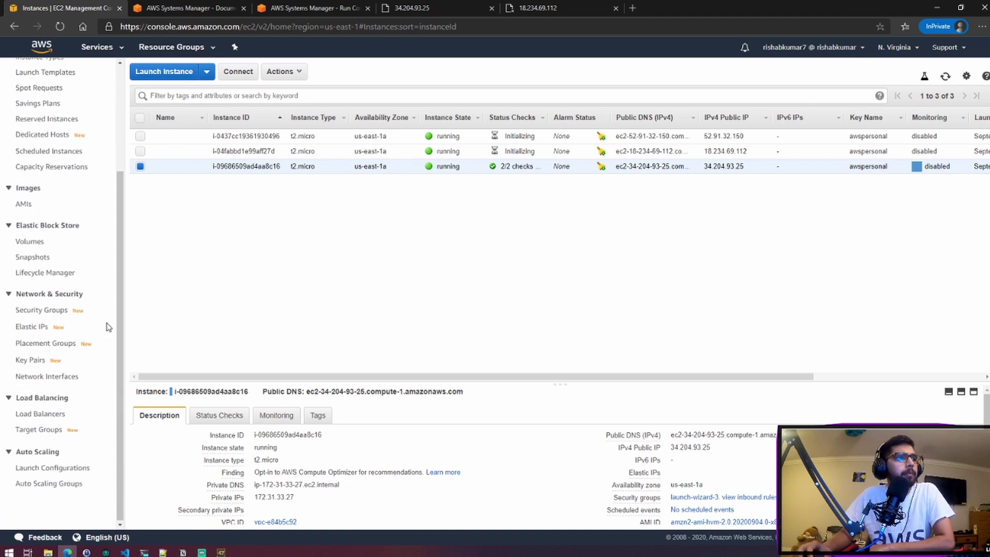
click(61, 430)
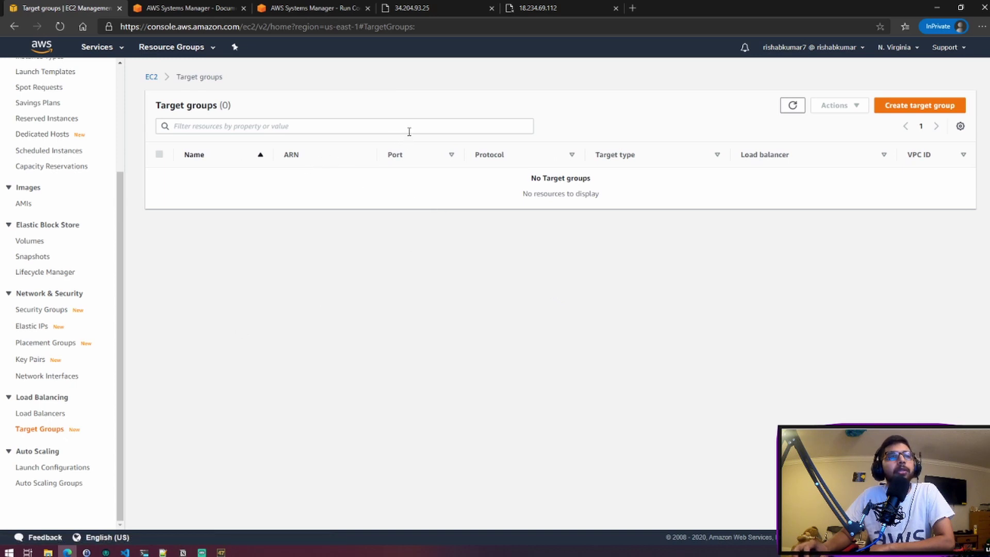
click(897, 105)
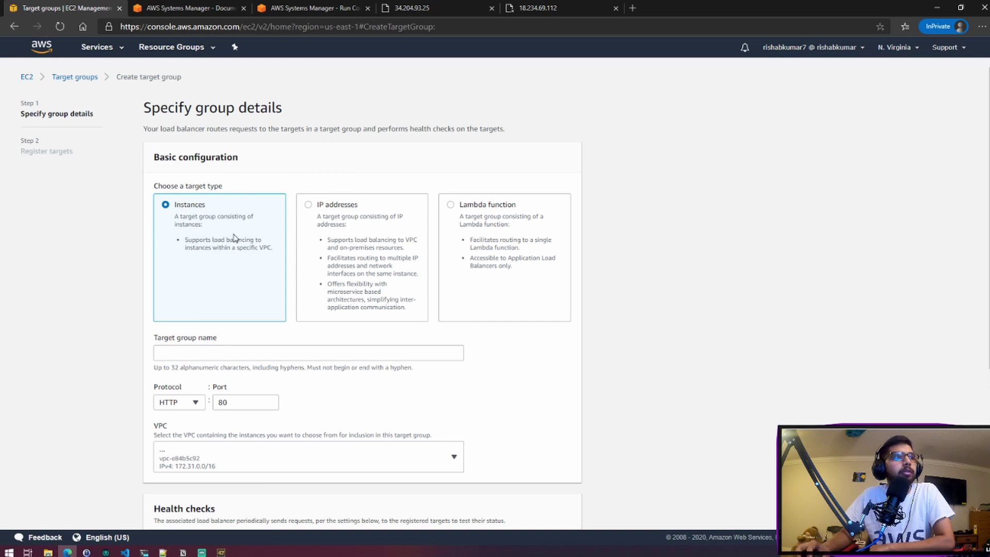
Step: Name the instance-type target group my-apache-fleet and choose vpc-e84b5c92 as its VPC
scroll(235, 301, down, 2)
click(222, 279)
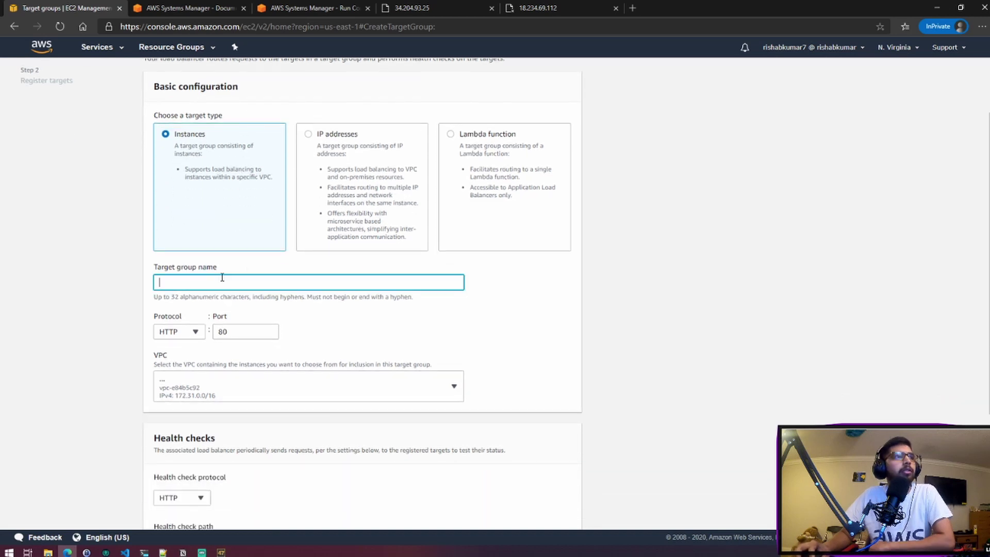
text(my)
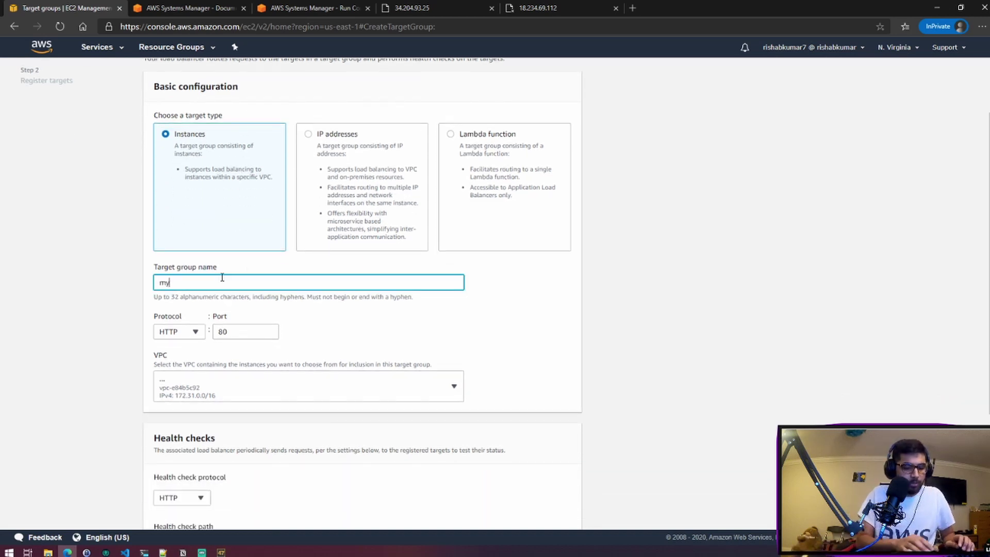
text(-apache-)
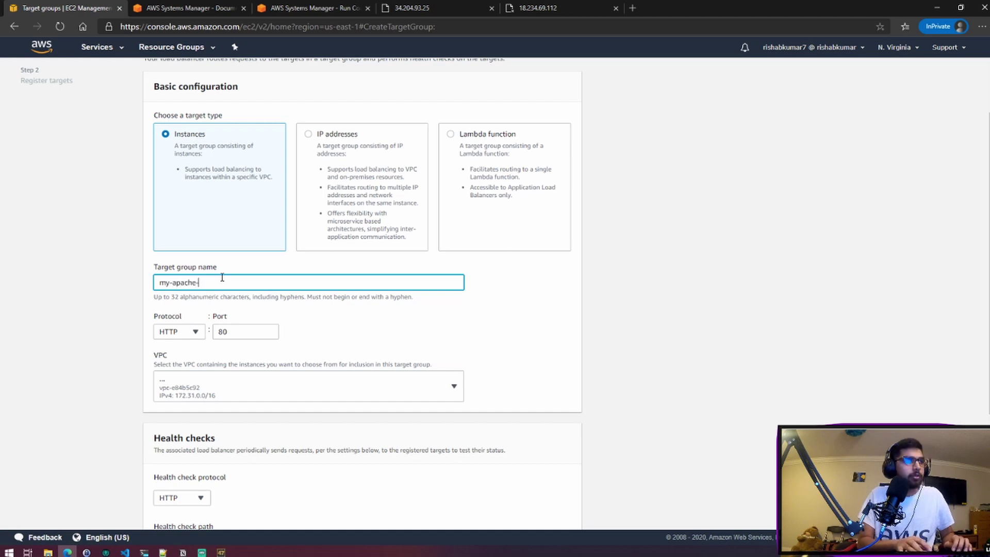
text(fleet)
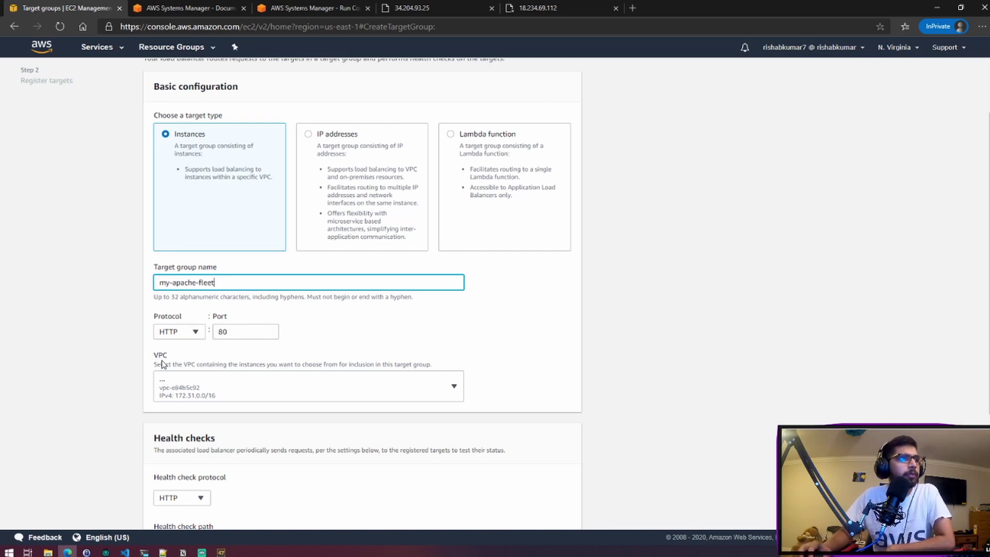
scroll(269, 338, down, 3)
click(283, 251)
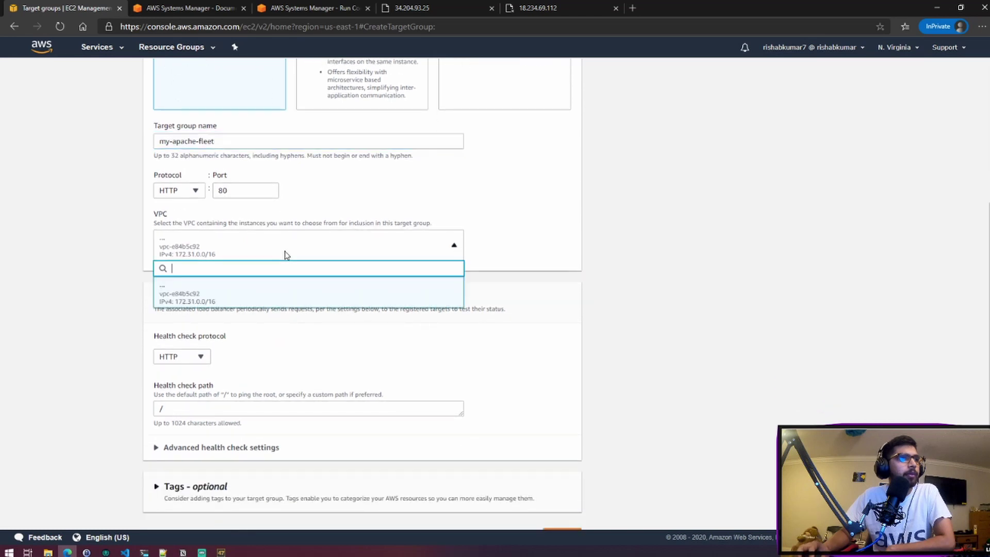
click(239, 297)
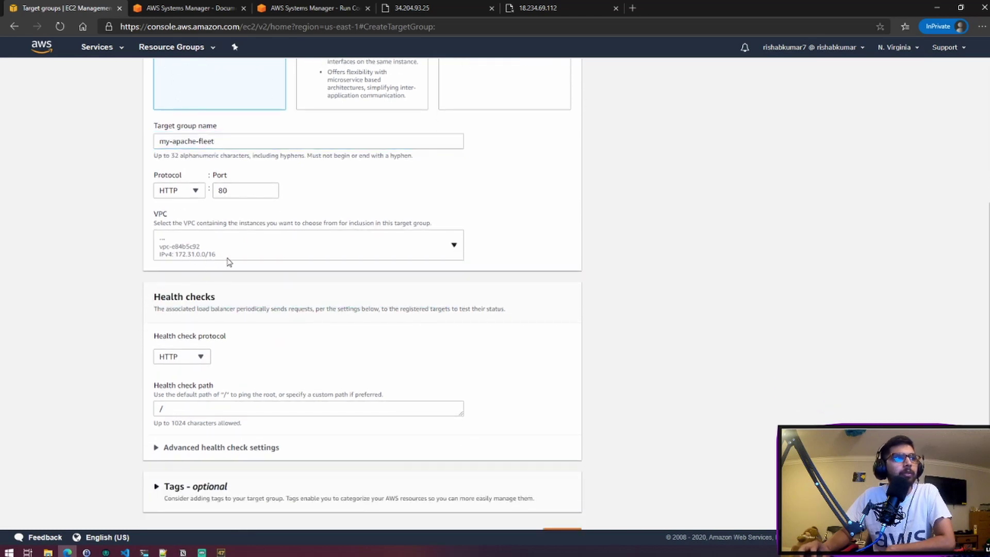
Step: In the target group's advanced health check settings, set the interval between checks to 10 seconds
scroll(207, 356, down, 1)
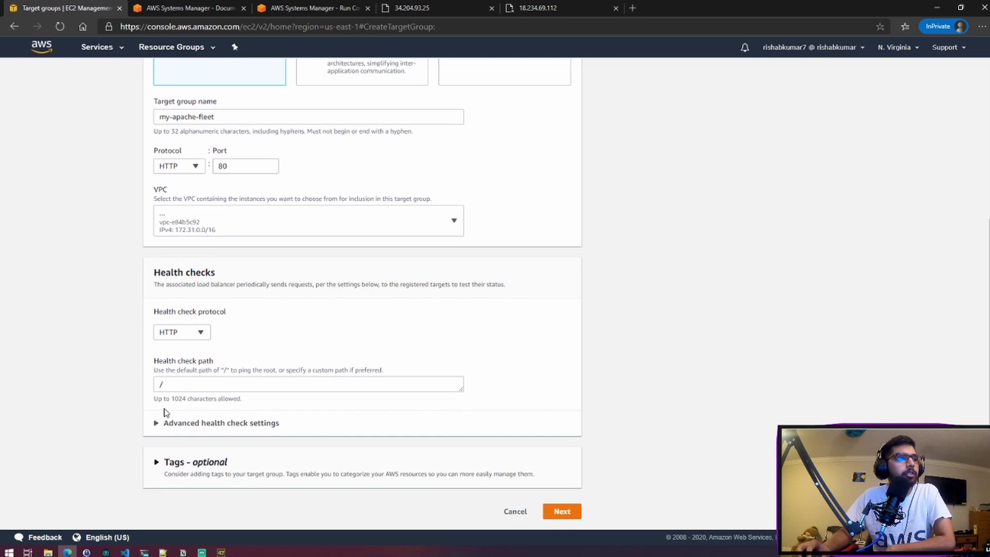
click(156, 423)
scroll(236, 415, down, 5)
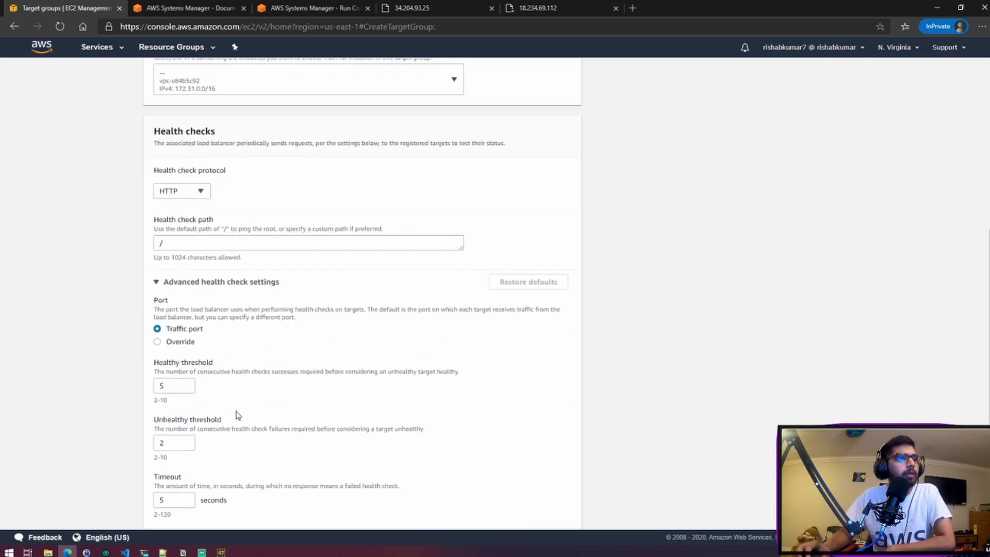
scroll(238, 407, down, 1)
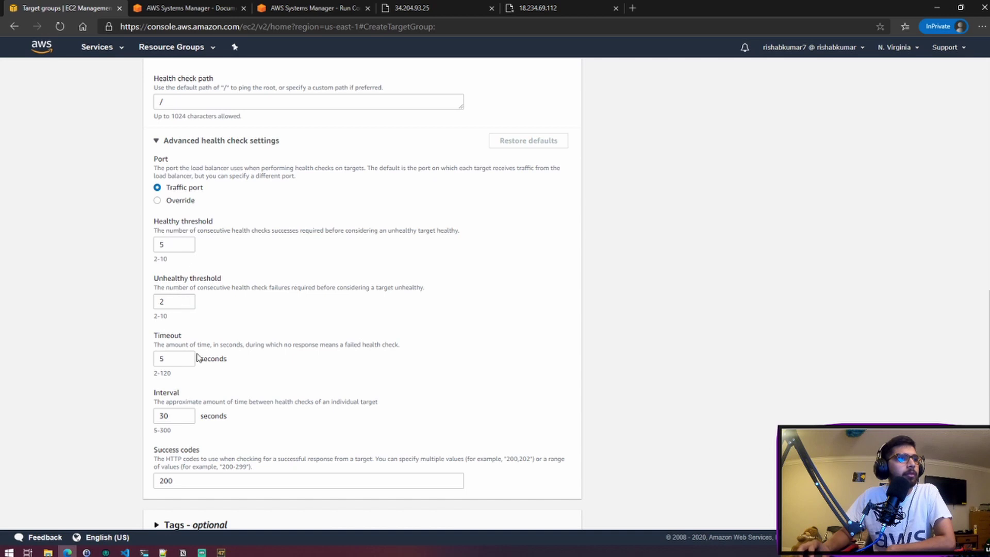
click(176, 413)
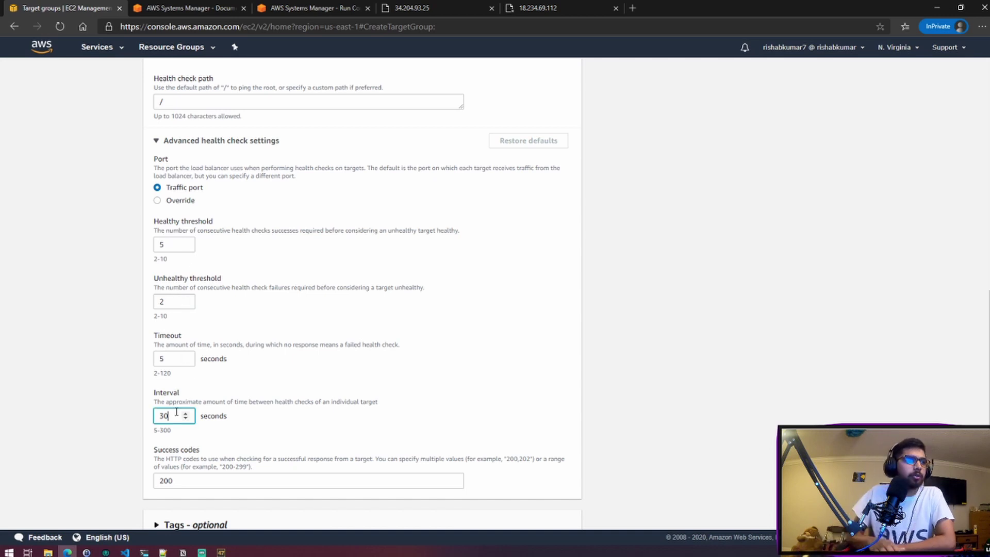
key(BackSpace)
key(BackSpace)
text(10)
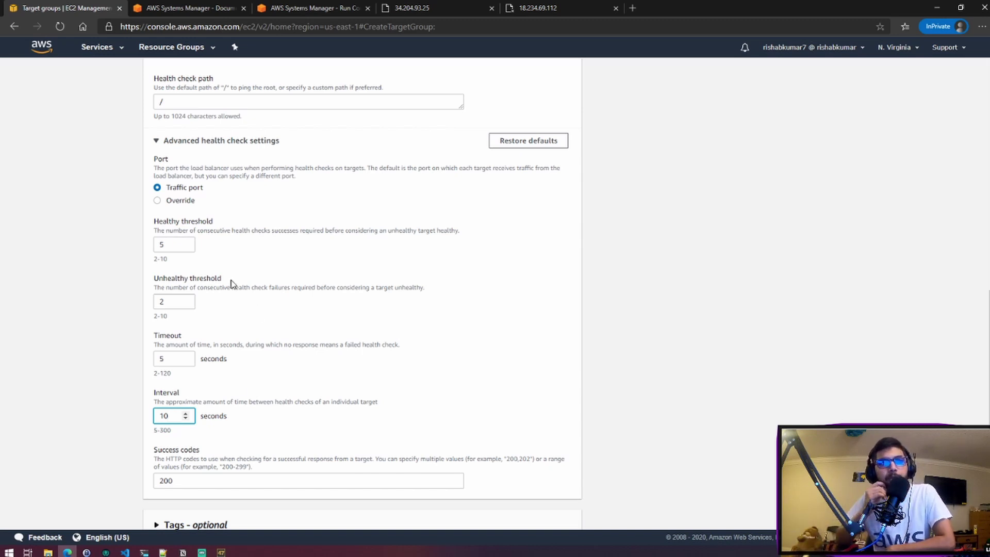
Step: Review the target group's basic configuration, health check and tag settings, and continue to target registration
scroll(229, 278, up, 7)
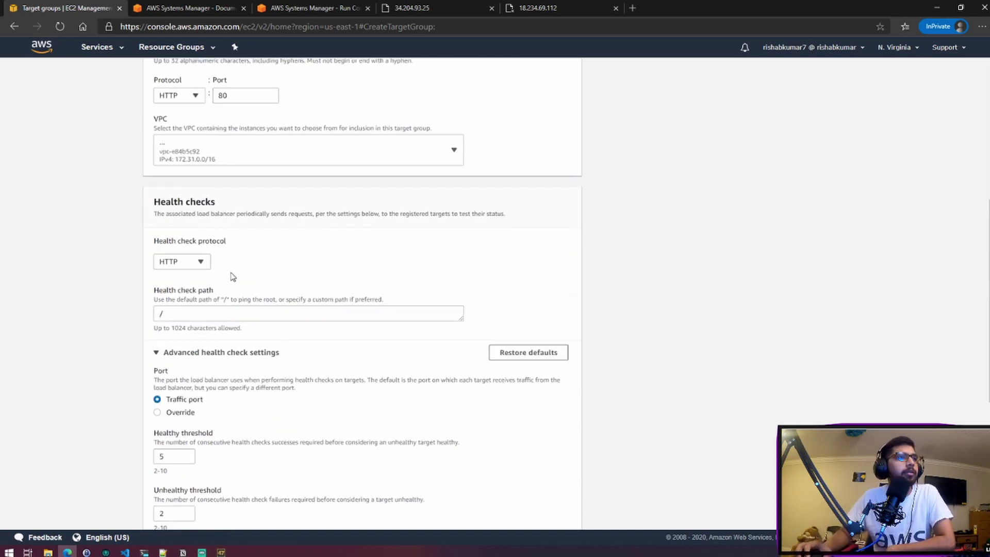
scroll(228, 267, up, 3)
scroll(276, 221, down, 7)
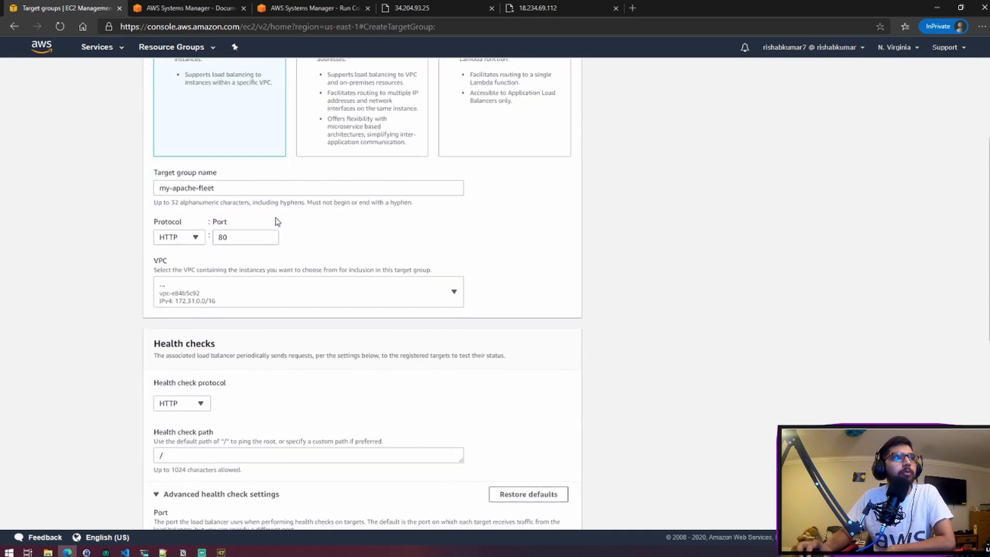
scroll(276, 221, down, 4)
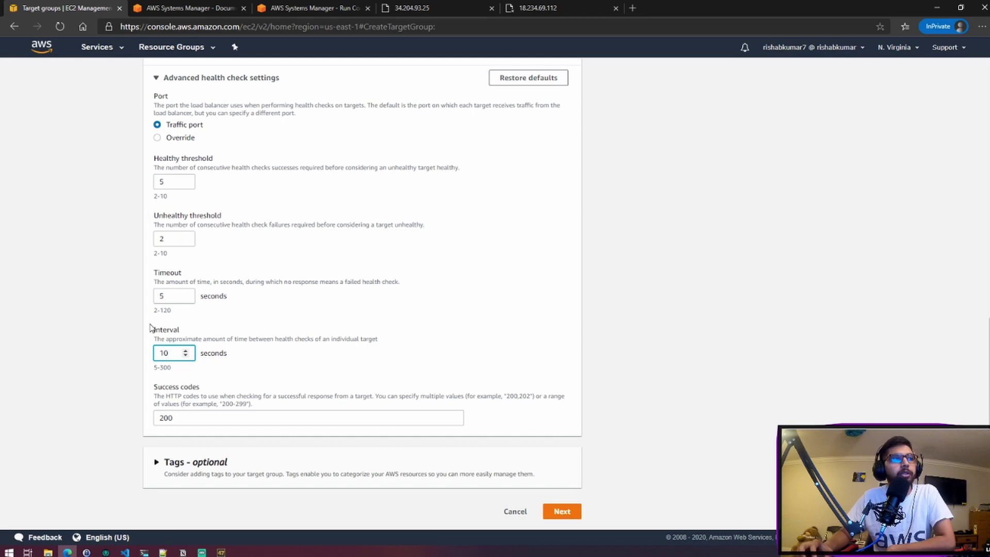
click(233, 461)
scroll(274, 413, down, 1)
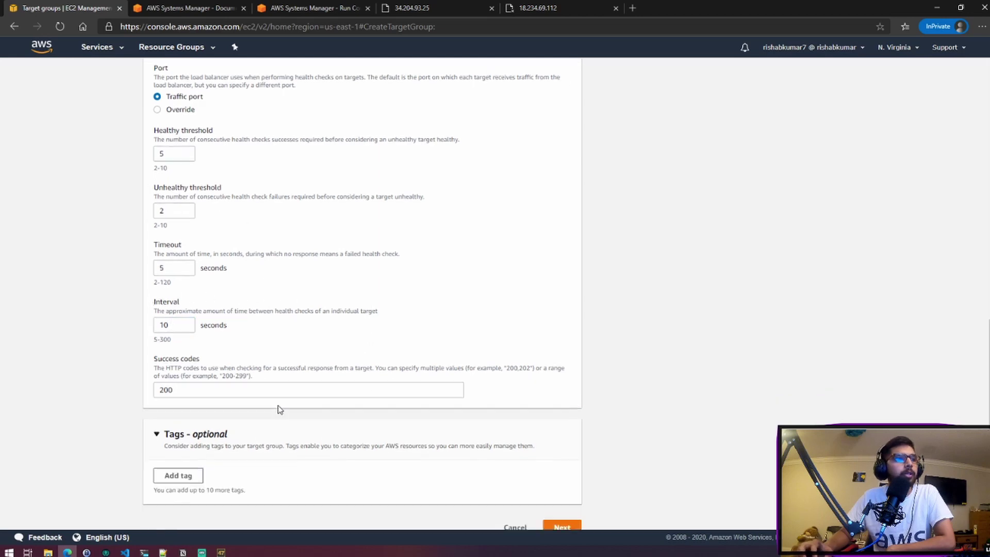
scroll(242, 413, up, 5)
scroll(256, 335, up, 5)
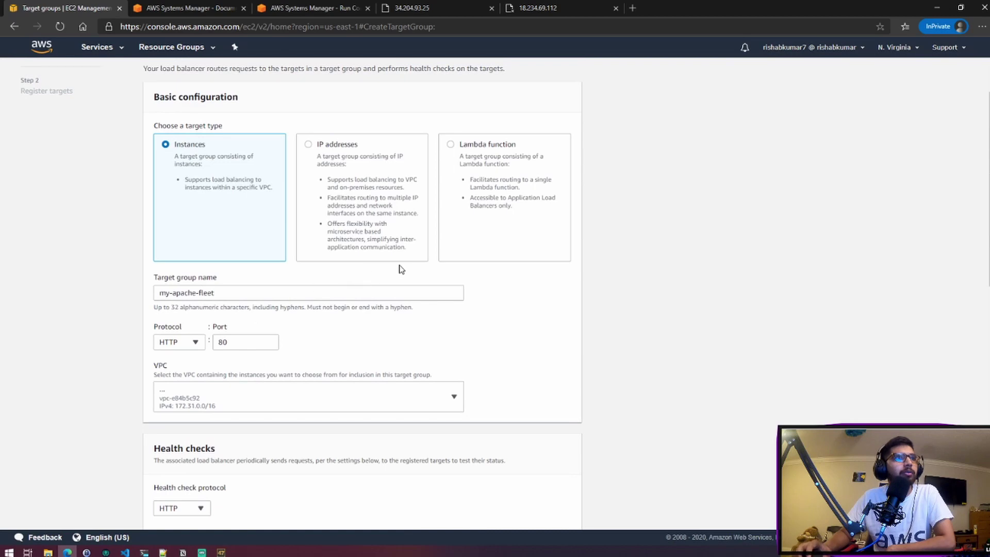
scroll(400, 268, down, 10)
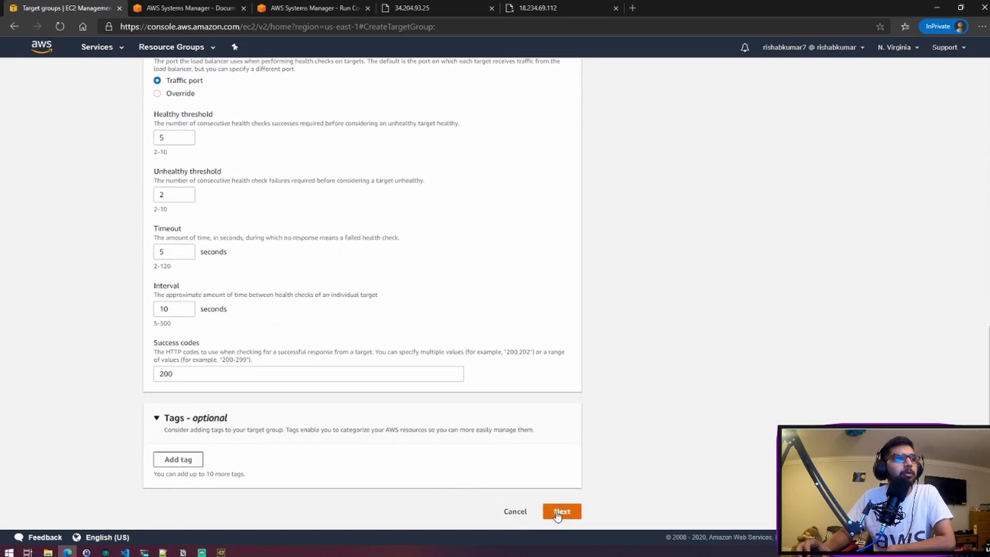
click(559, 512)
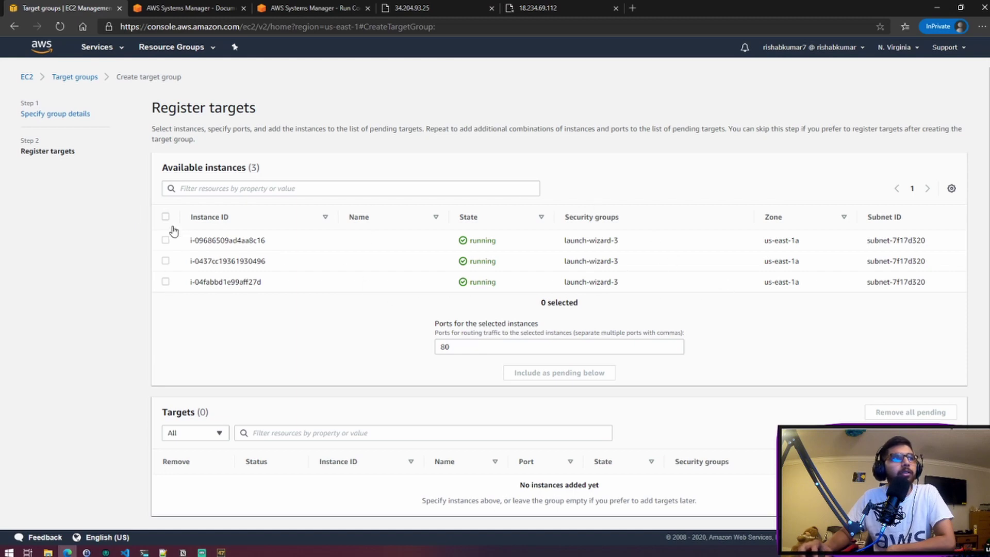
Step: Select all three available instances and create the target group, agreeing to register only pending targets
click(165, 241)
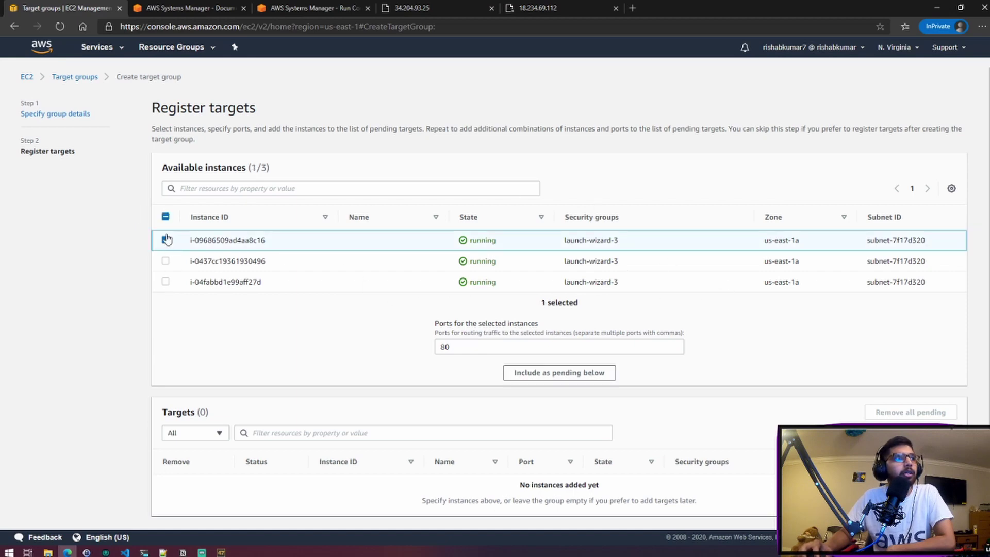
click(165, 261)
click(166, 282)
scroll(620, 312, down, 1)
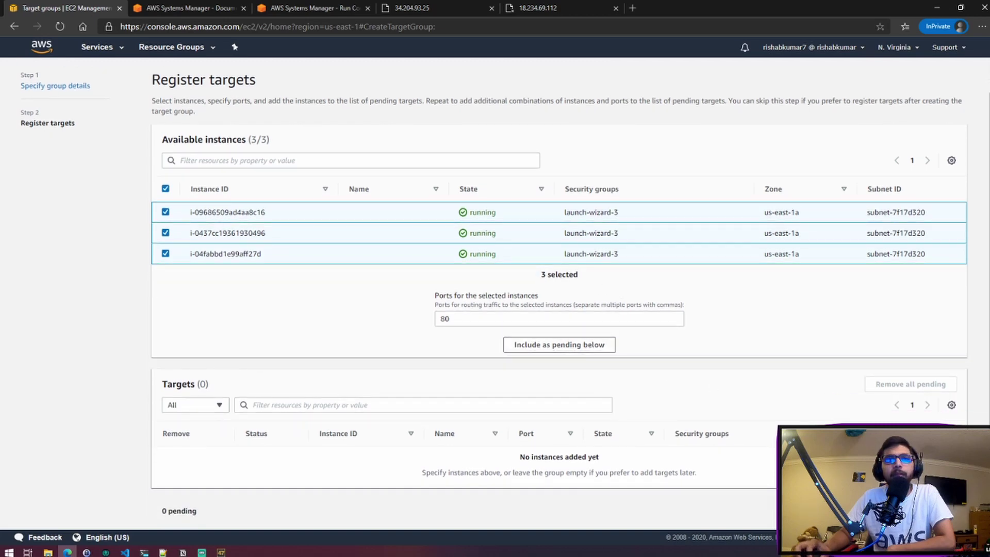
click(938, 511)
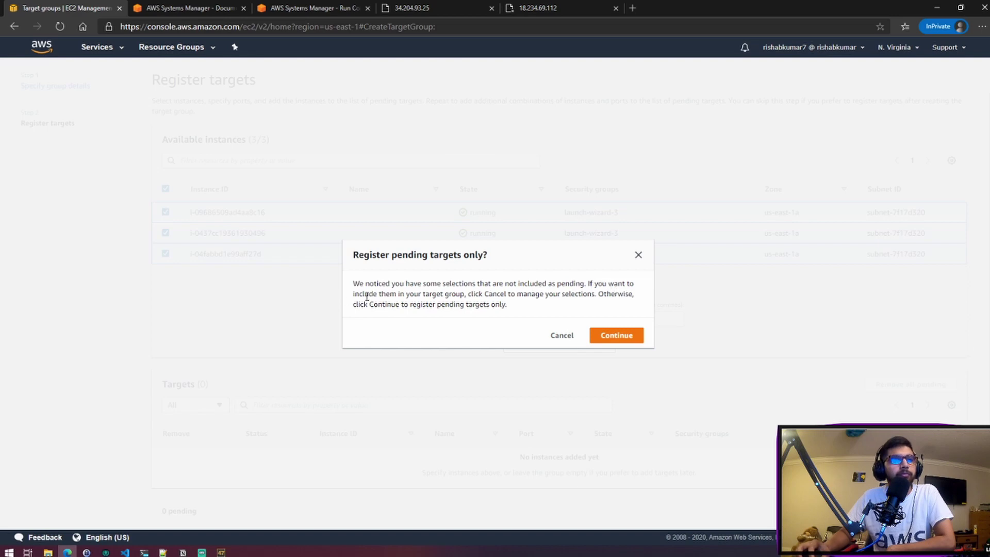
click(619, 339)
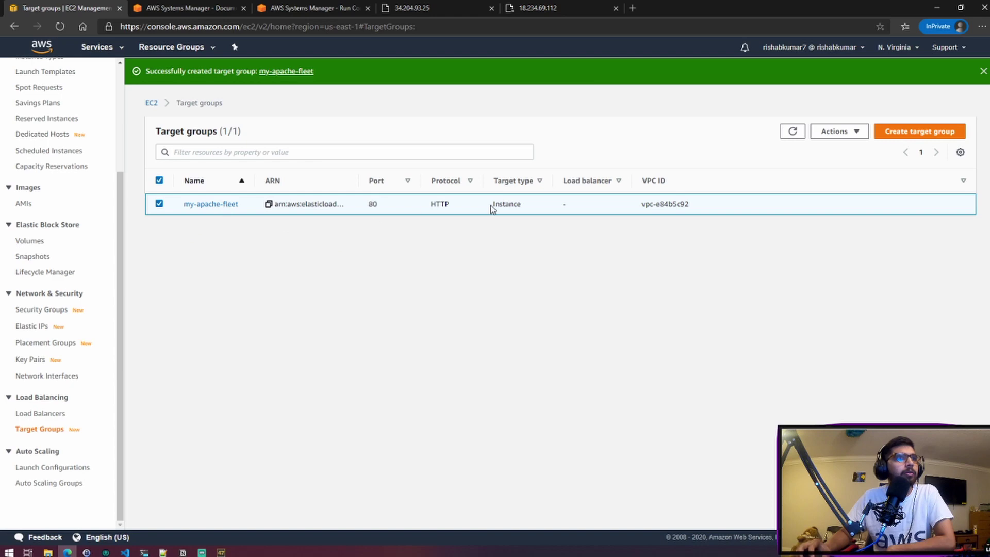
Step: Open the my-apache-fleet target group's list of registered targets and start registering targets for it
click(206, 205)
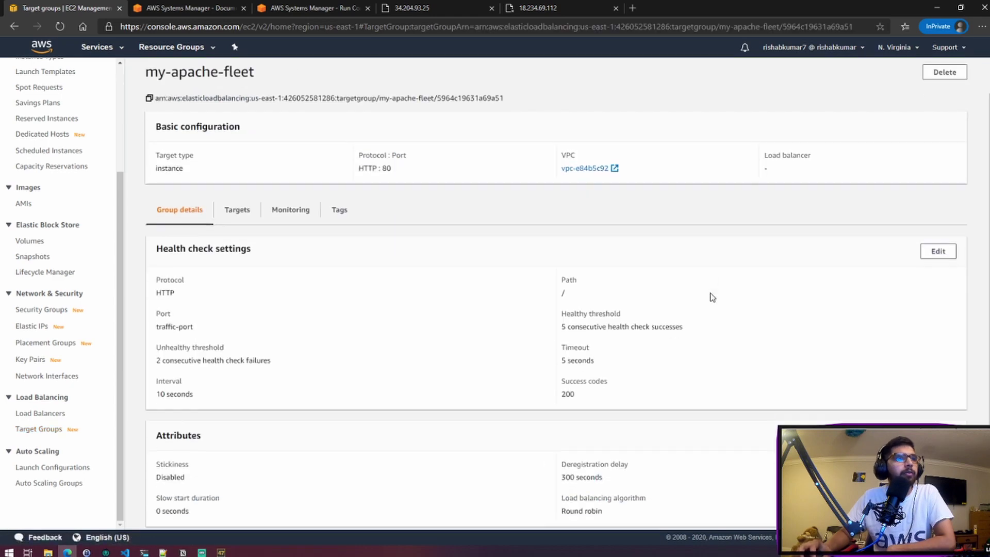
scroll(712, 296, down, 2)
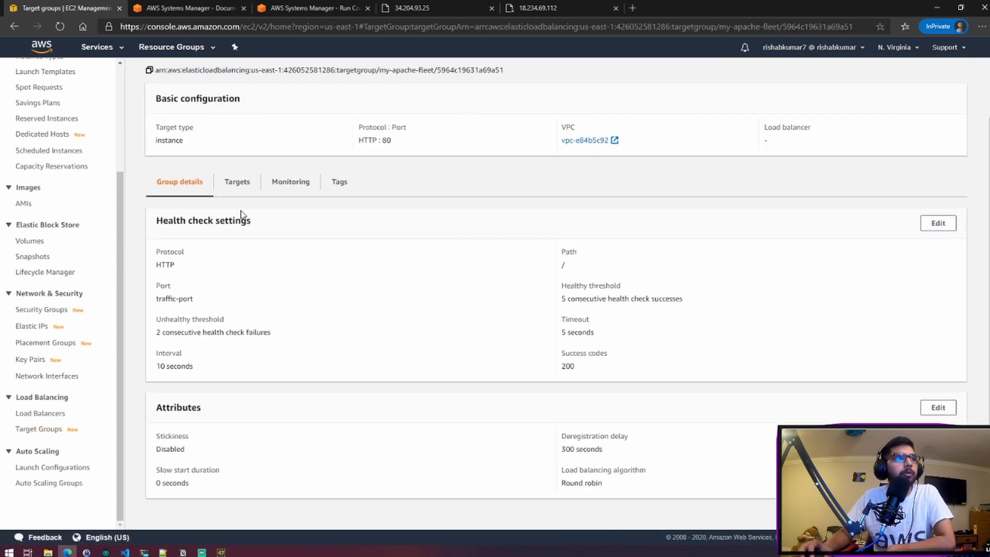
click(237, 191)
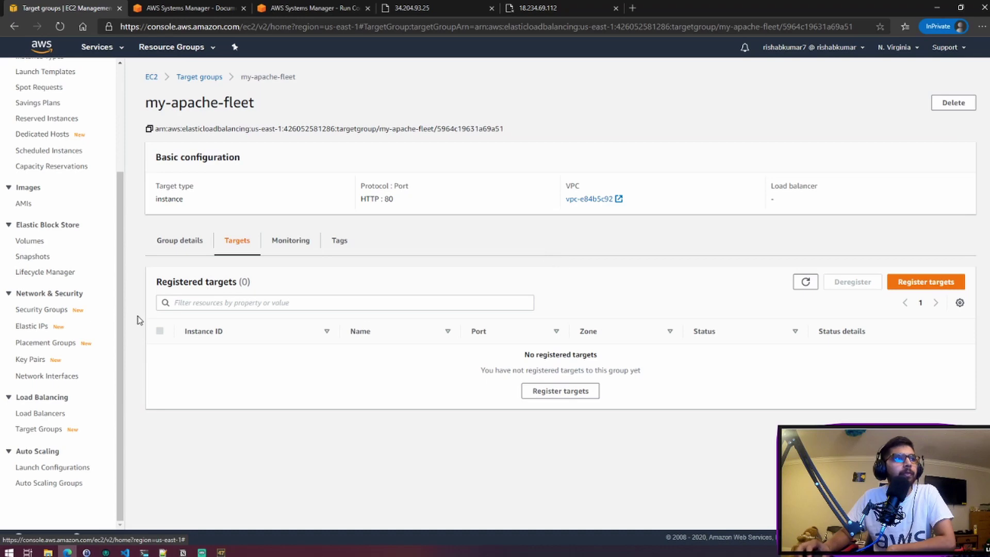
click(890, 285)
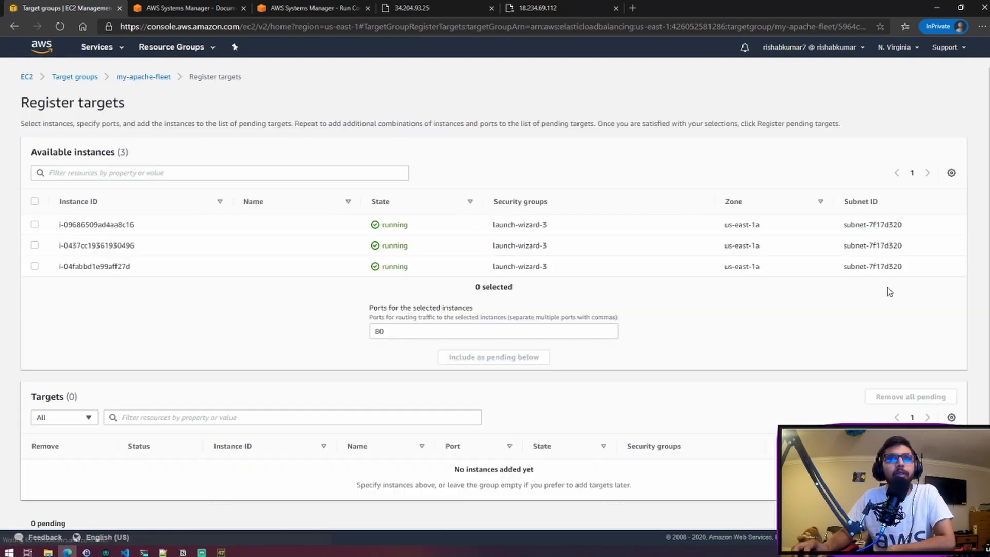
Step: Select all three available instances and include them as pending targets on port 80
click(34, 201)
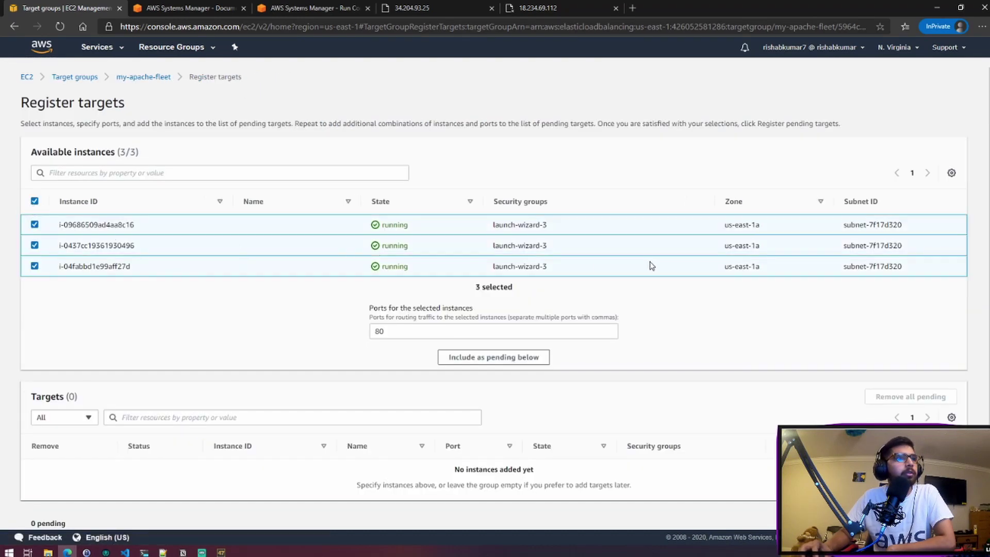
scroll(588, 309, down, 1)
click(515, 353)
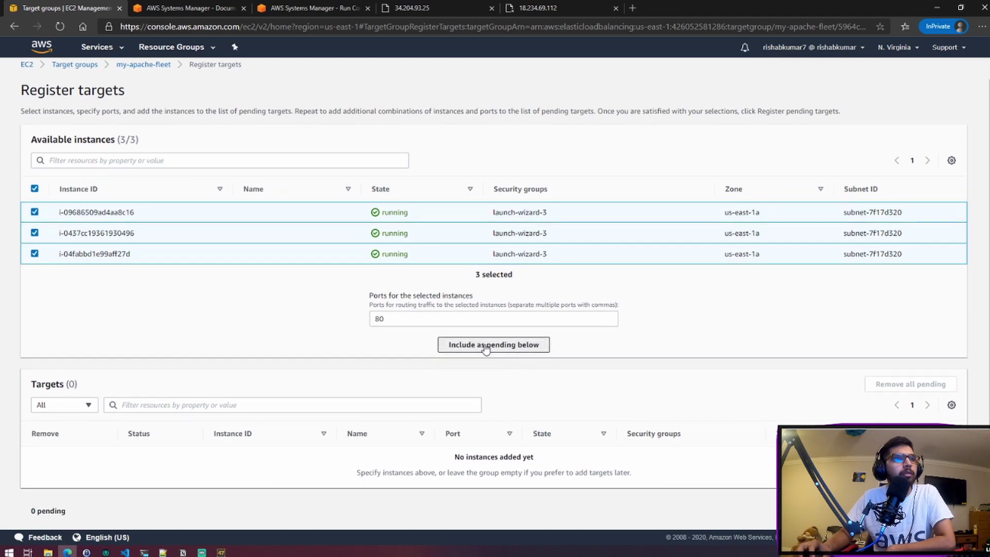
scroll(356, 321, down, 2)
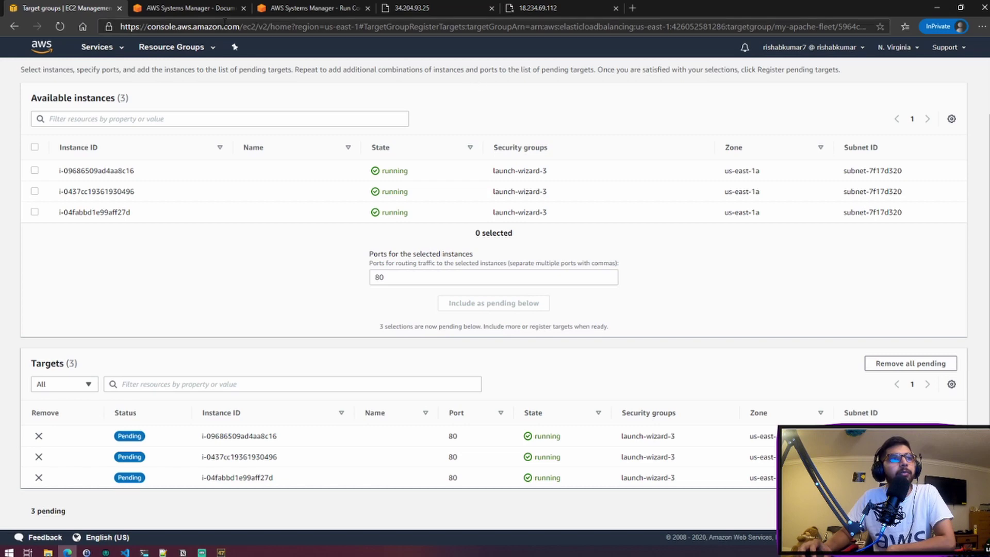
Step: Open the EC2 list of running instances in the Run Command browser tab, refresh it and check the instances' status
click(144, 9)
click(308, 6)
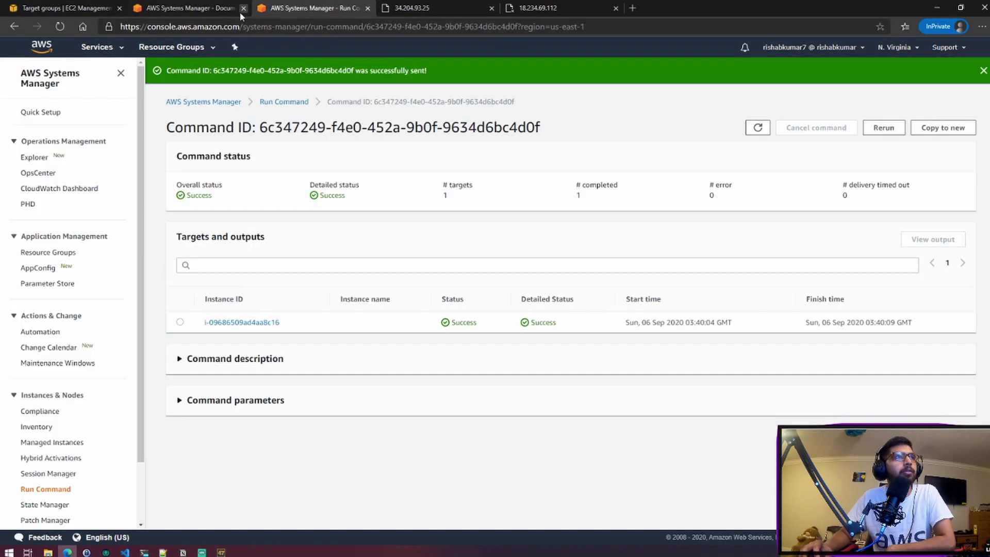
click(104, 47)
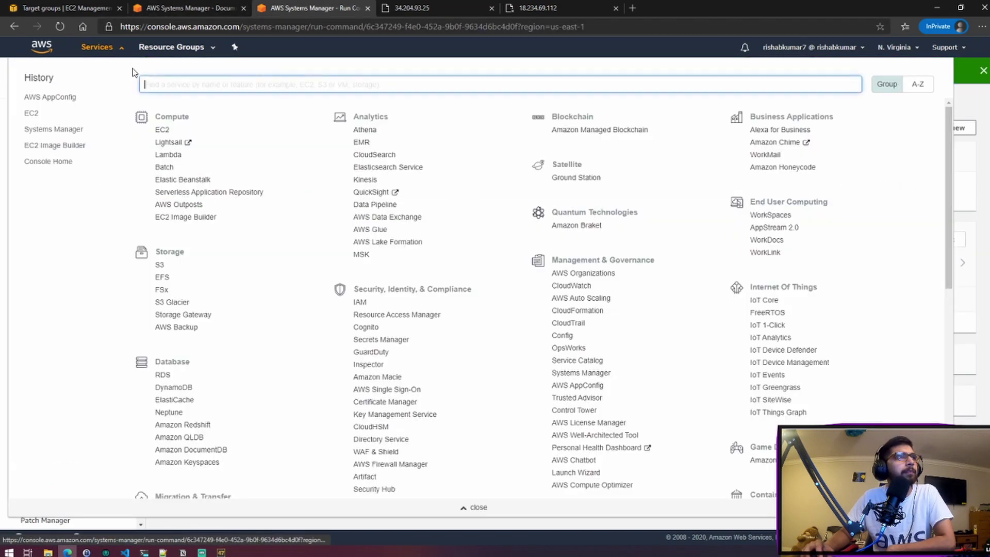
click(162, 129)
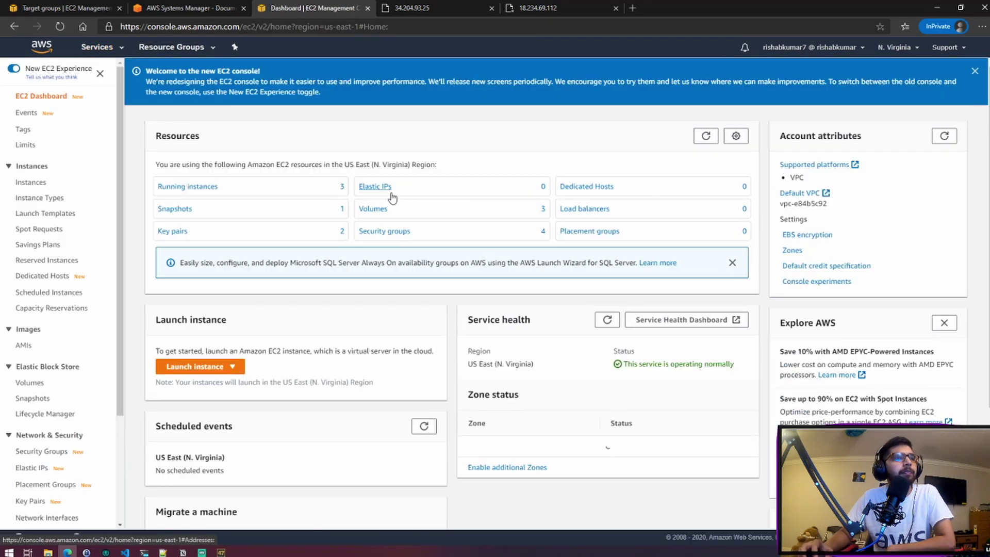
click(212, 190)
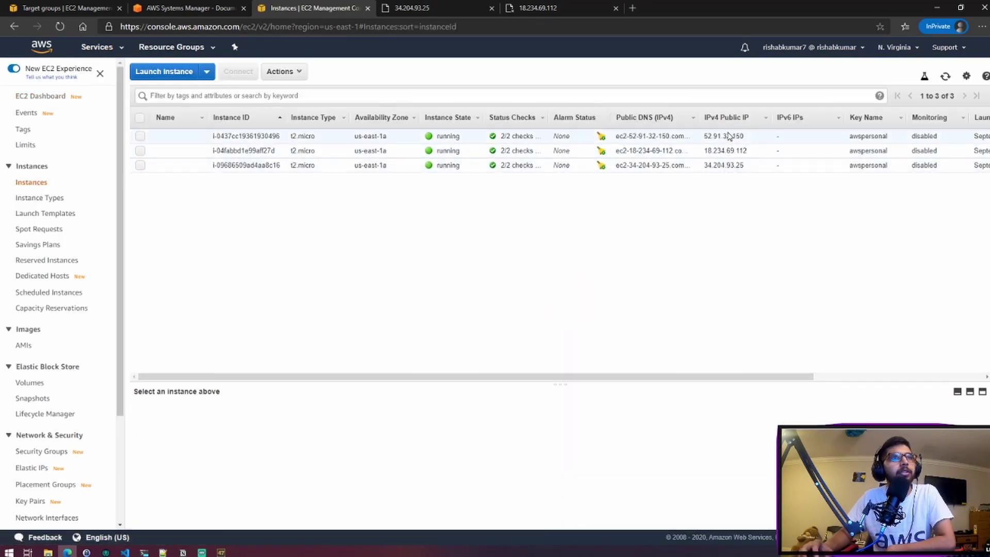
click(942, 78)
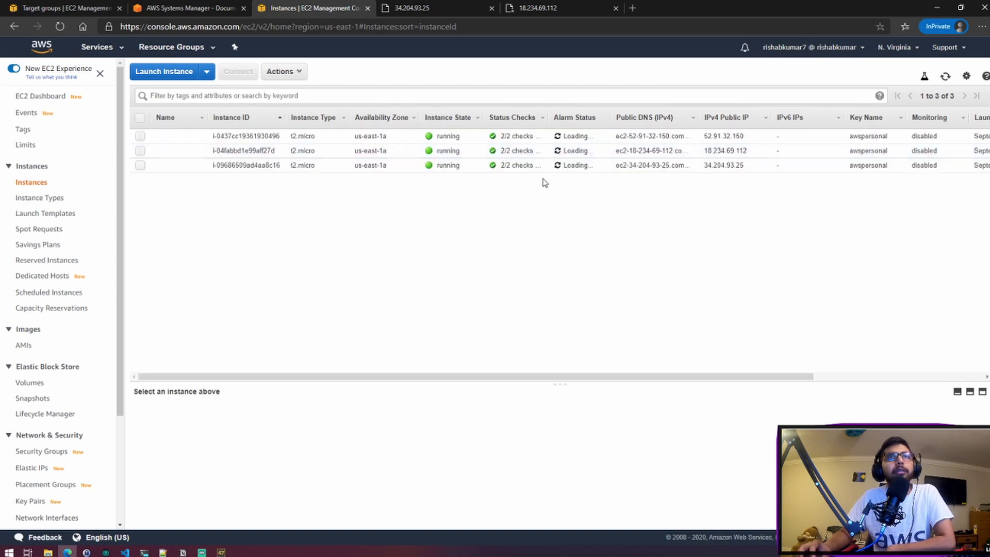
Step: Register the three pending targets with my-apache-fleet and refresh the registered targets list
click(102, 11)
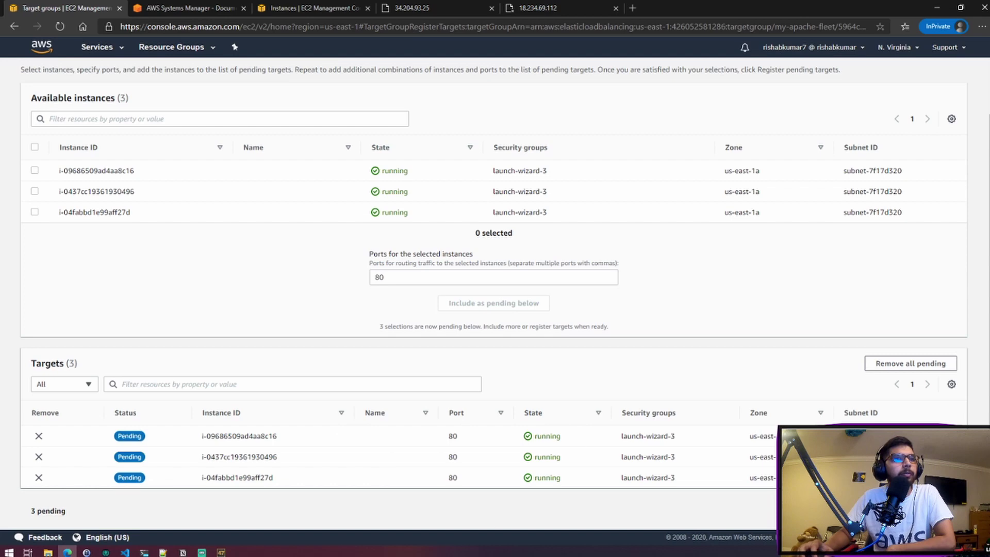
click(922, 510)
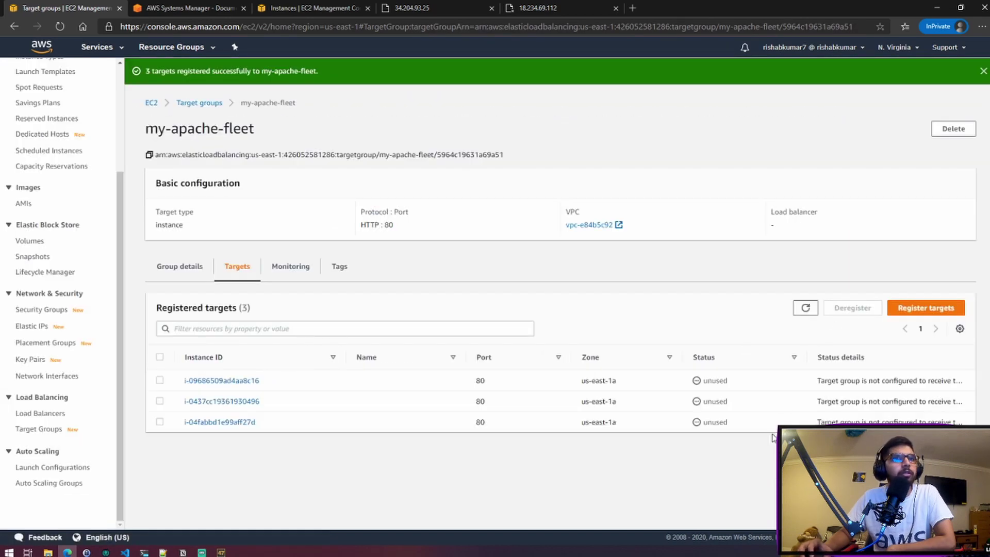
click(804, 310)
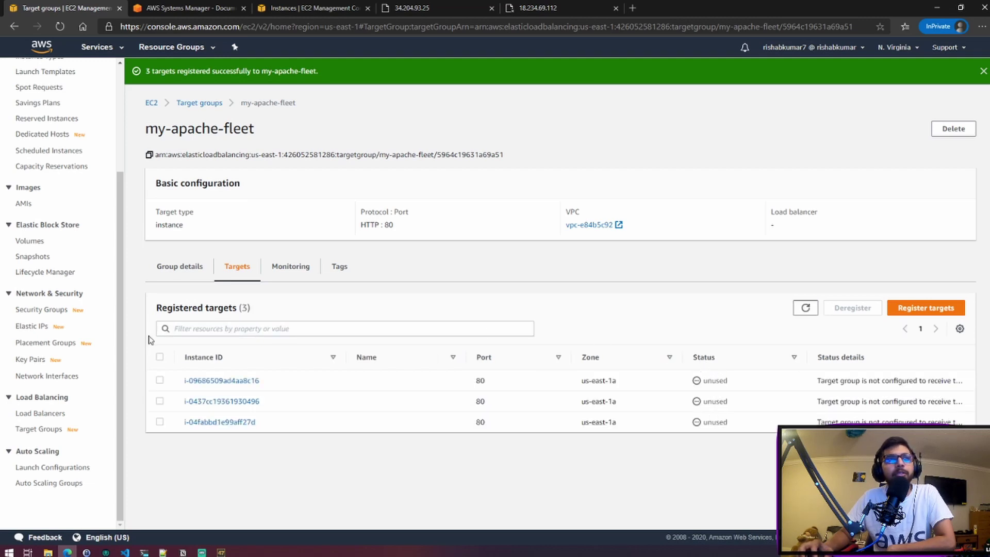
Step: Start creating an Application Load Balancer and name it apache-load-balancer
click(41, 413)
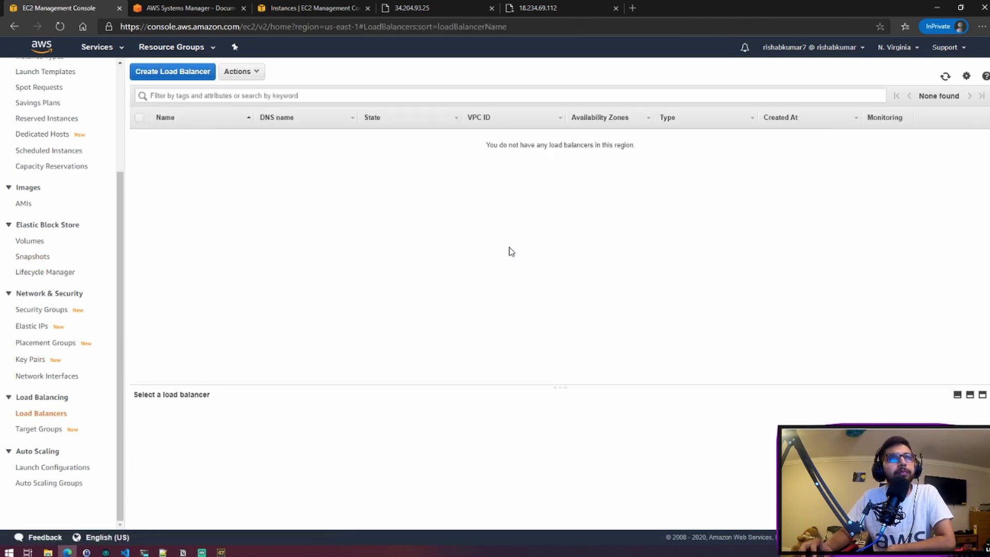
click(194, 76)
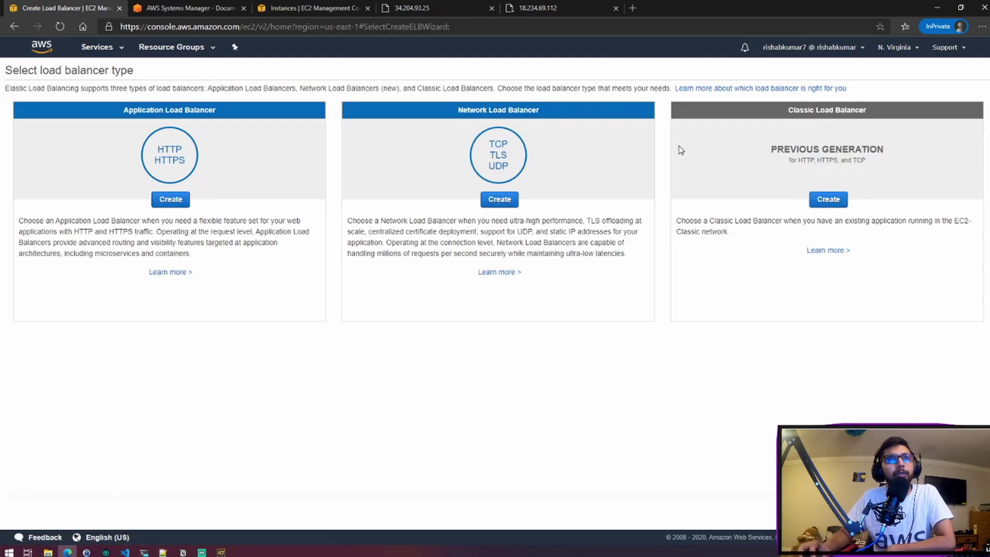
click(189, 199)
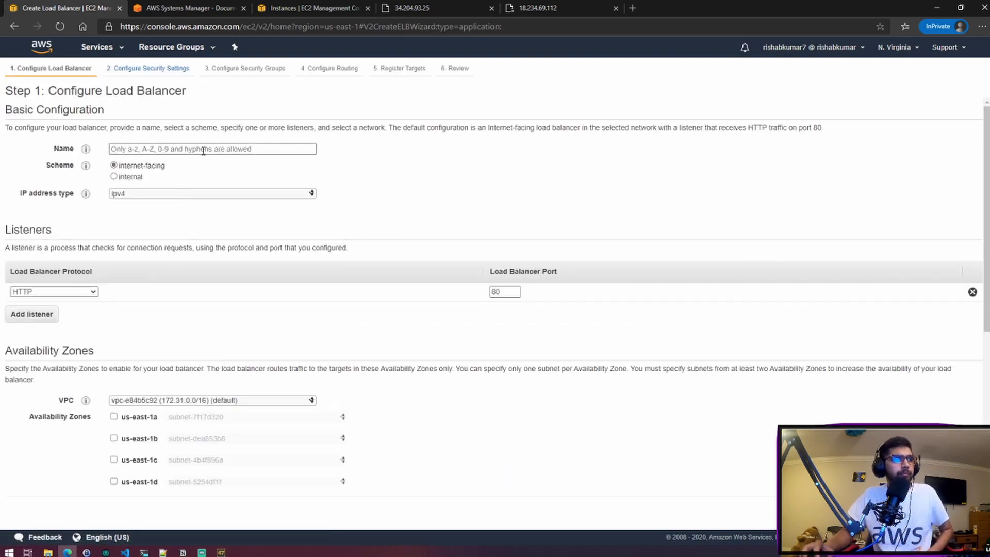
click(139, 150)
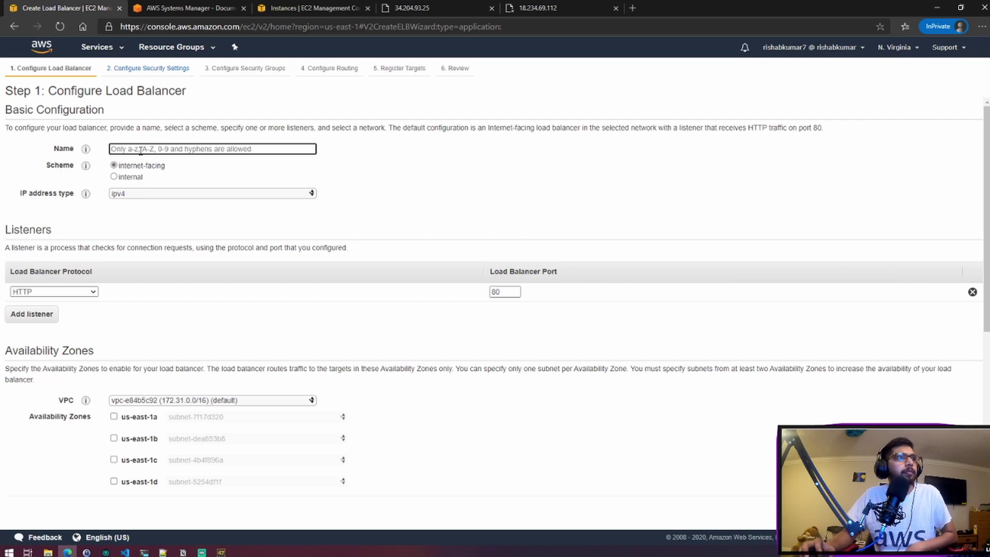
text(apache)
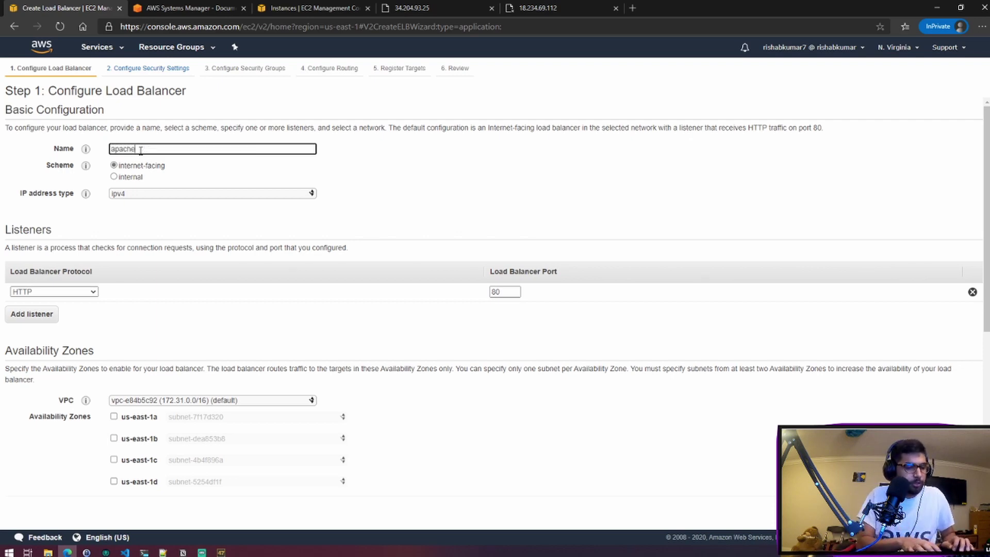
text(-load)
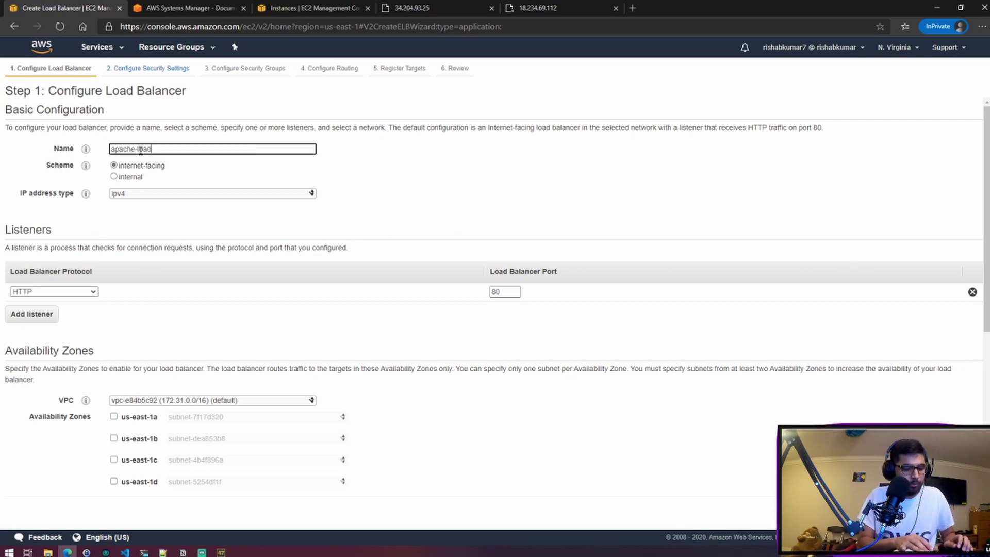
text(-balancer)
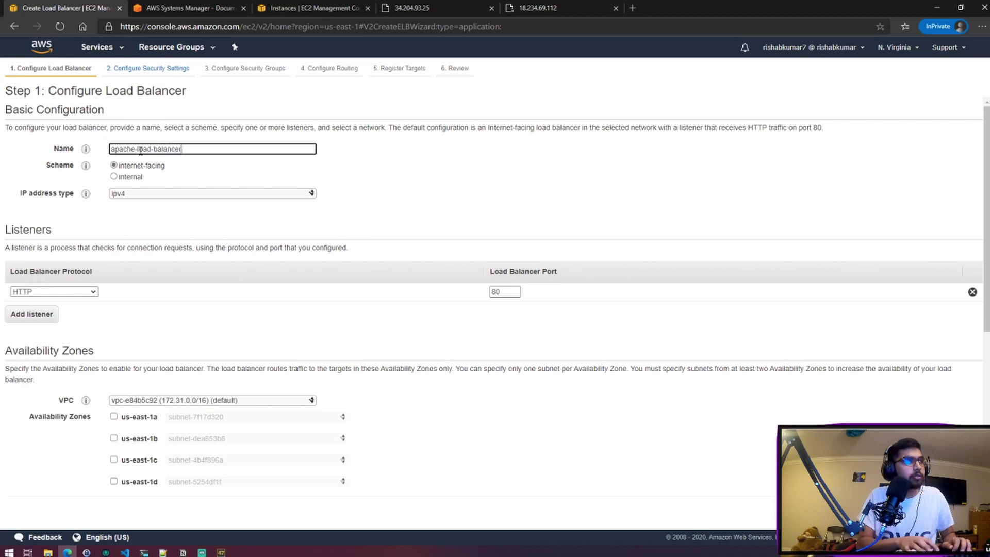
Step: Enable the us-east-1a availability zone for the load balancer and check it against the zone of the running instances
scroll(129, 173, down, 1)
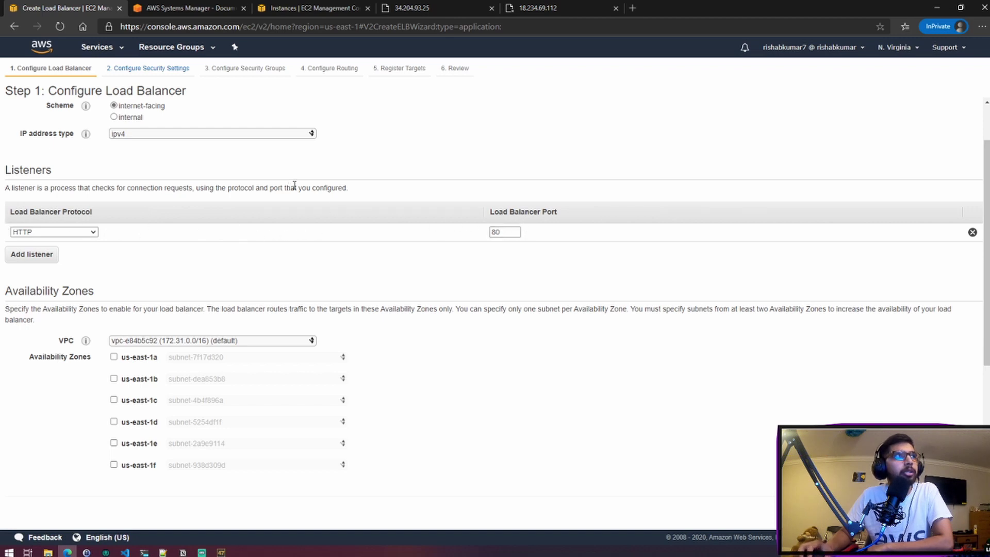
scroll(247, 238, down, 2)
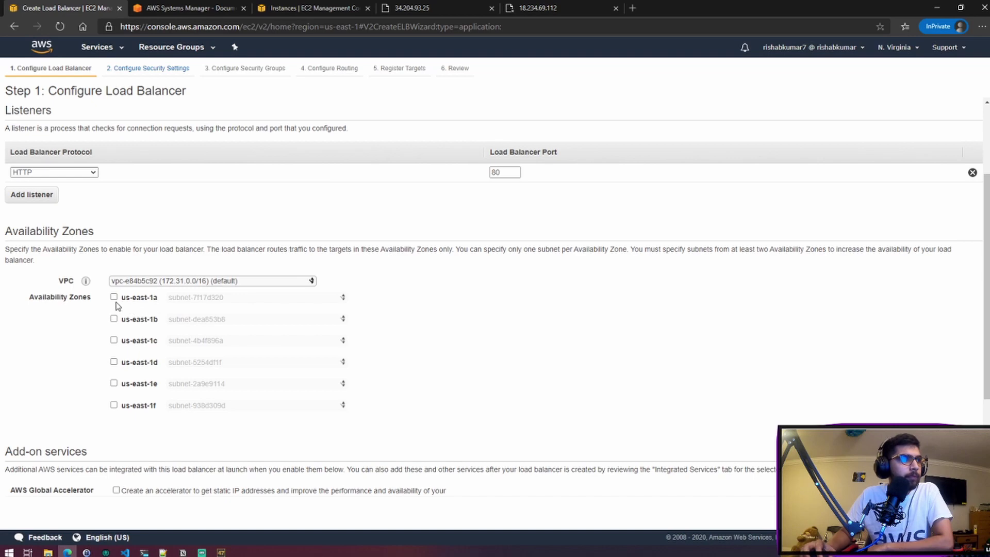
click(113, 298)
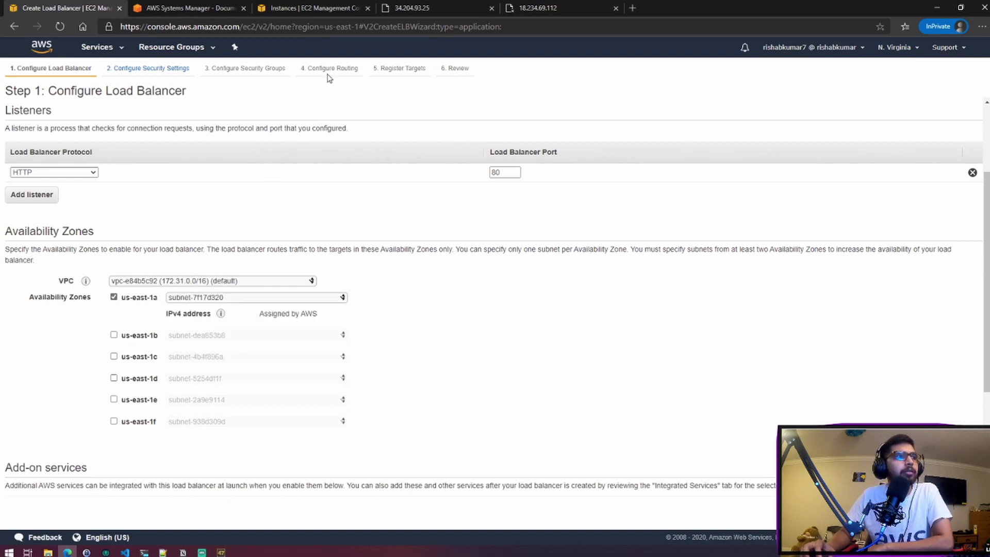
click(325, 5)
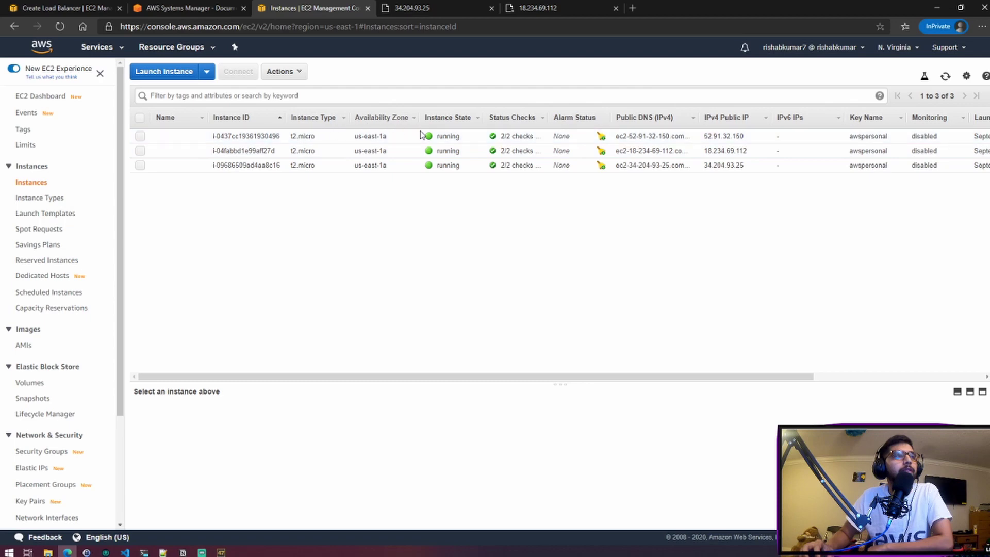
click(62, 6)
Step: Try to continue to the security settings with only the us-east-1a zone enabled
scroll(289, 243, down, 1)
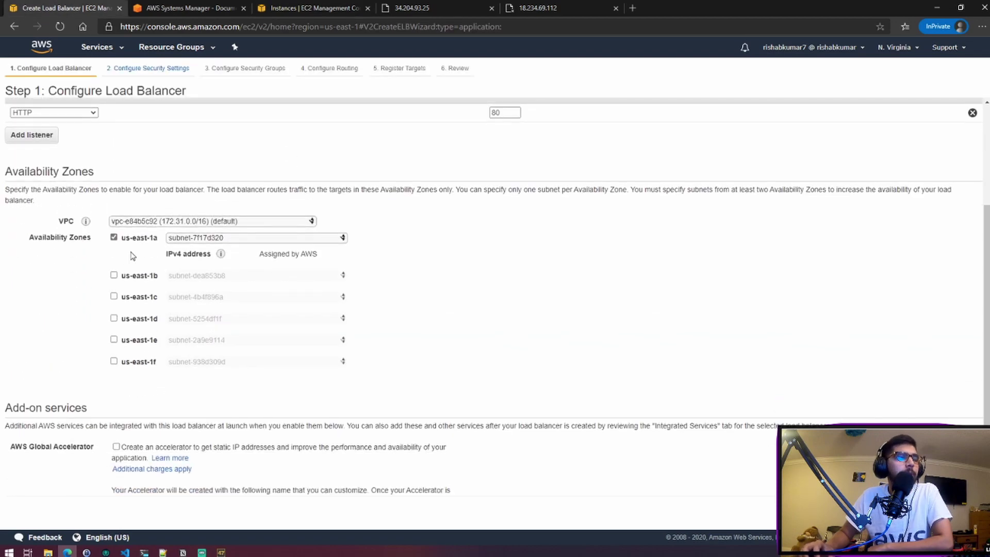
scroll(131, 255, down, 2)
scroll(128, 215, up, 1)
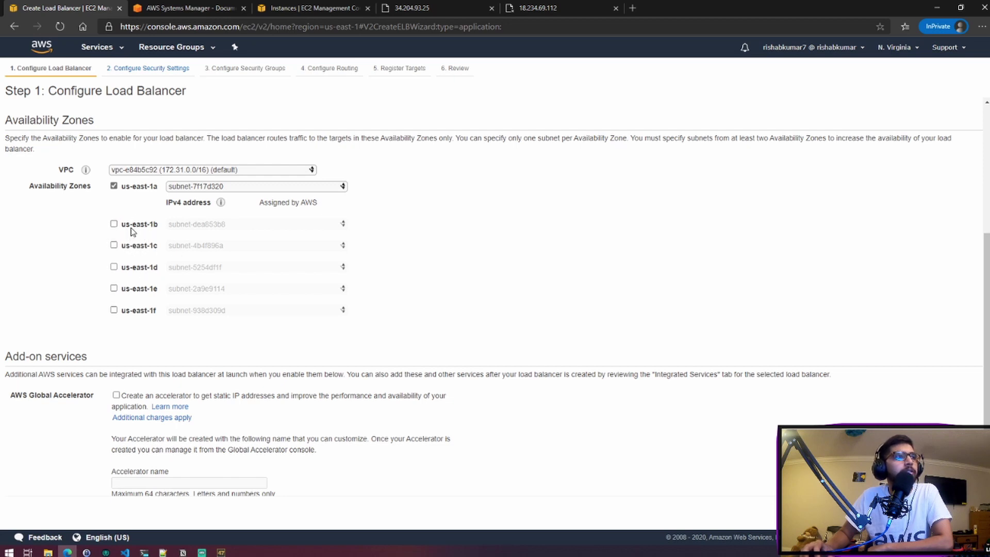
scroll(288, 277, down, 1)
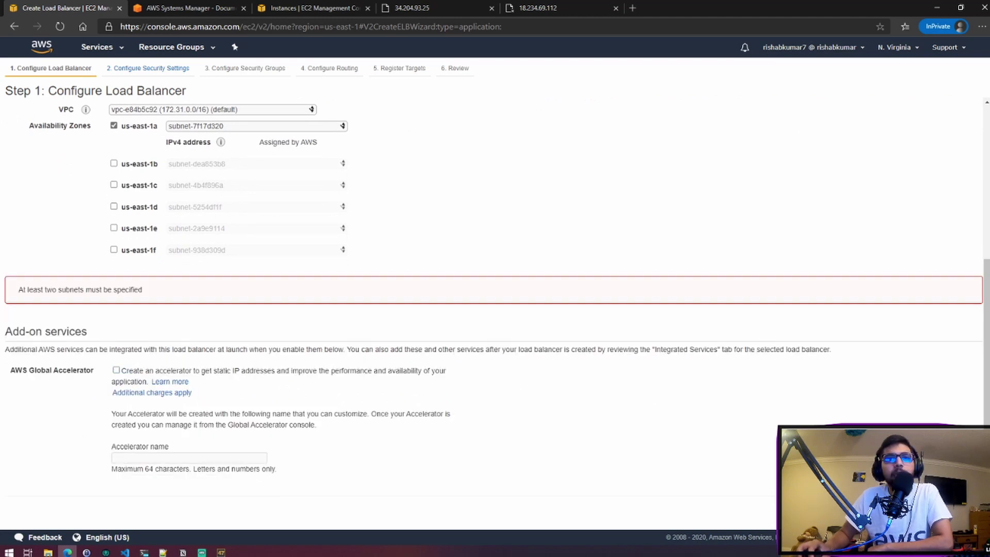
Step: Enable us-east-1b as the second availability zone, review the load balancer configuration and continue to the security settings
scroll(170, 304, up, 2)
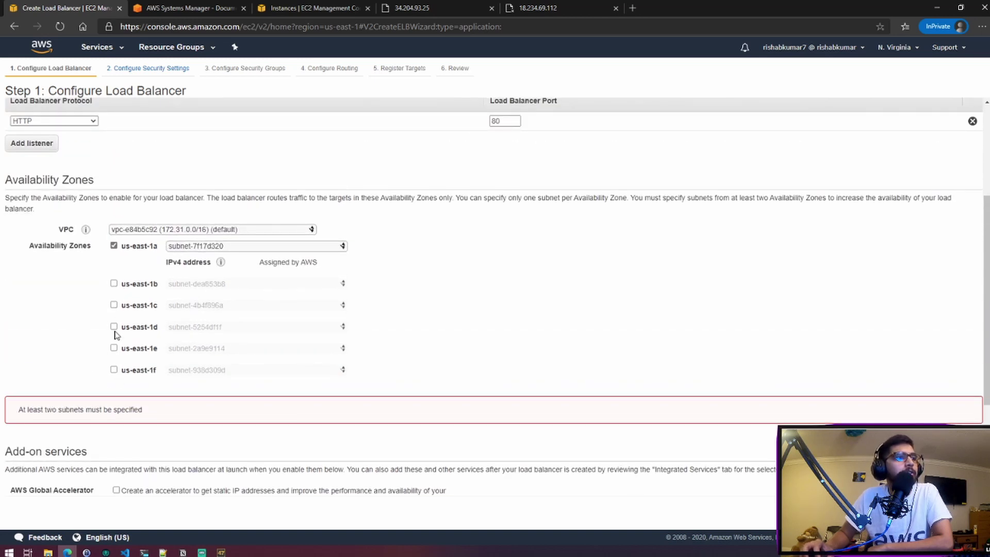
click(114, 283)
scroll(235, 284, down, 1)
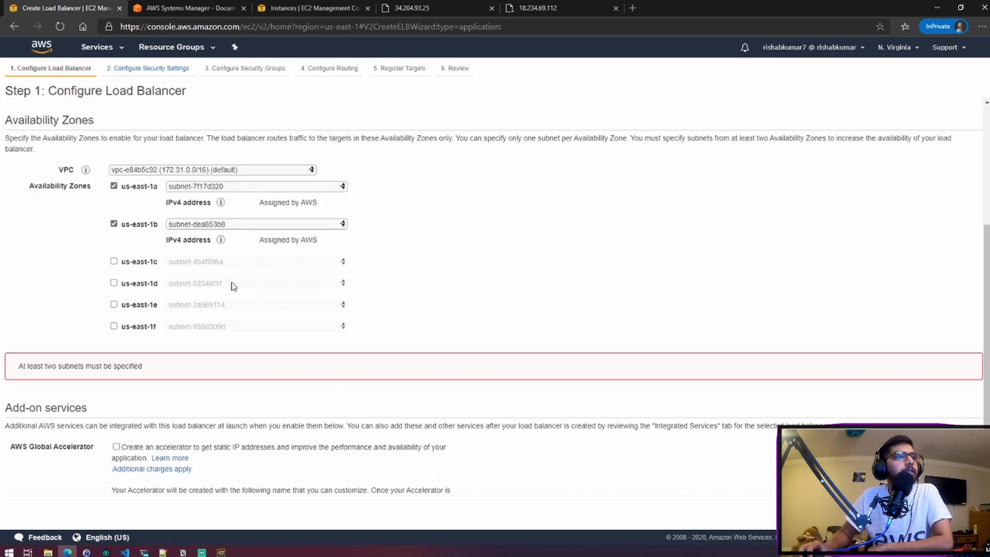
scroll(233, 286, up, 2)
scroll(233, 286, up, 2)
scroll(325, 287, down, 5)
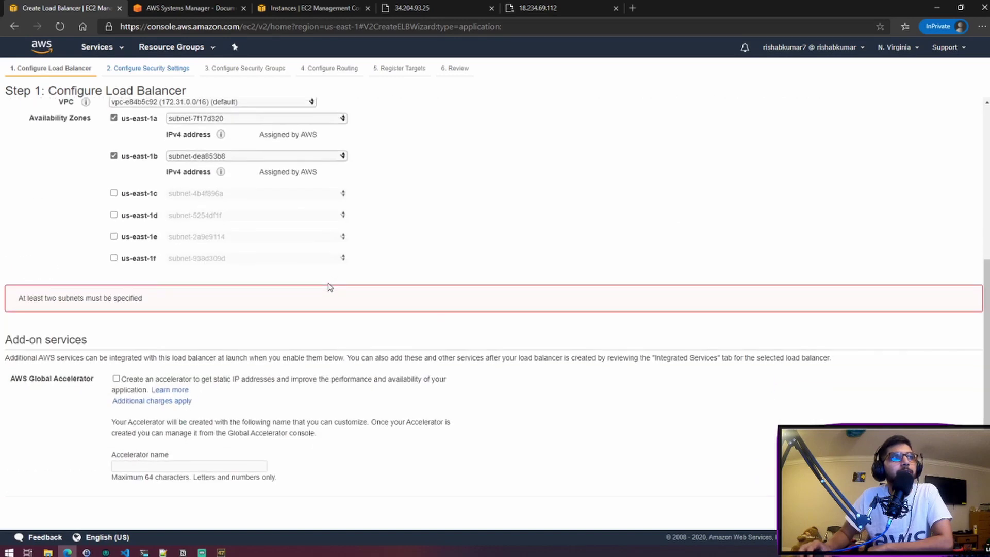
scroll(330, 287, up, 5)
scroll(475, 302, down, 3)
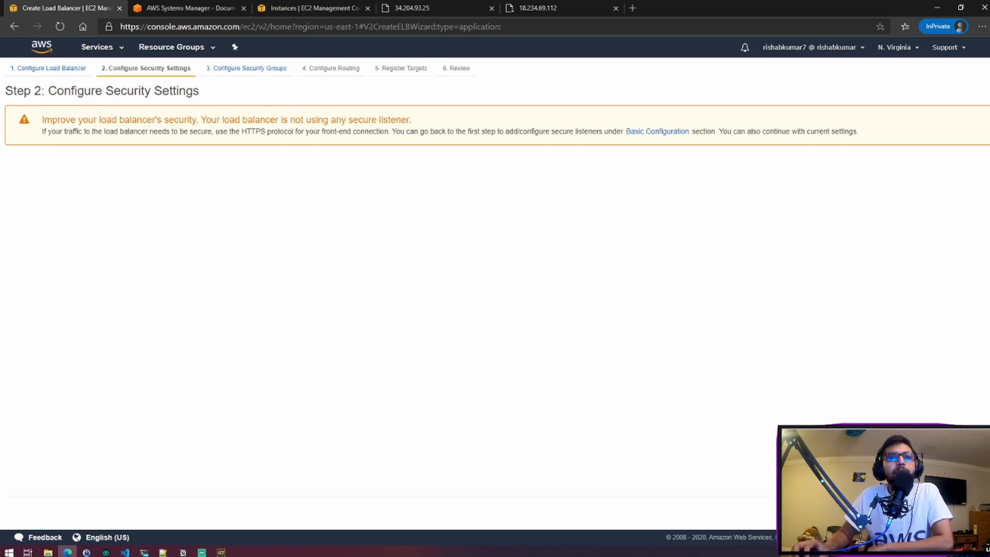
Step: Continue past the security settings and assign the load balancer a new security group named apache-load-balancer
click(943, 511)
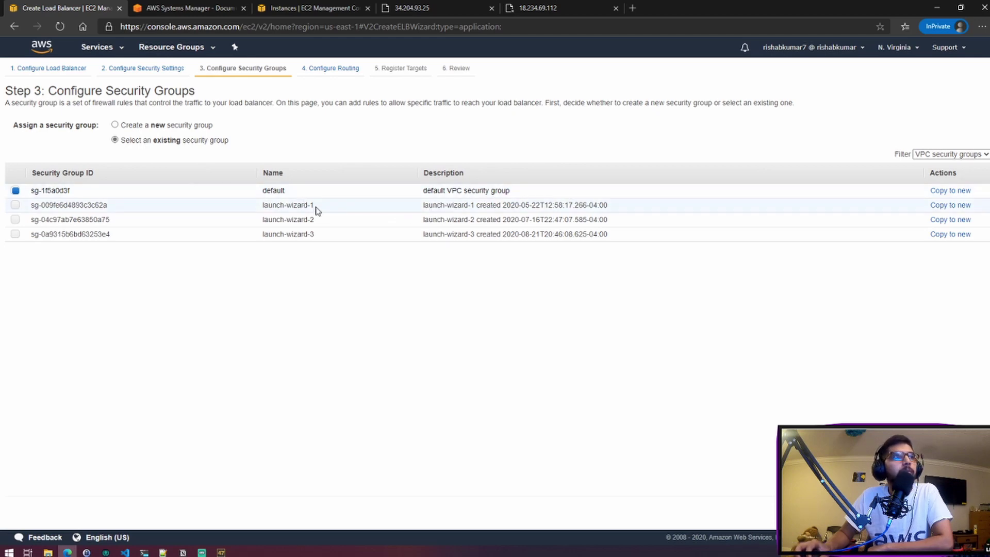
click(190, 126)
drag(209, 157, 7, 143)
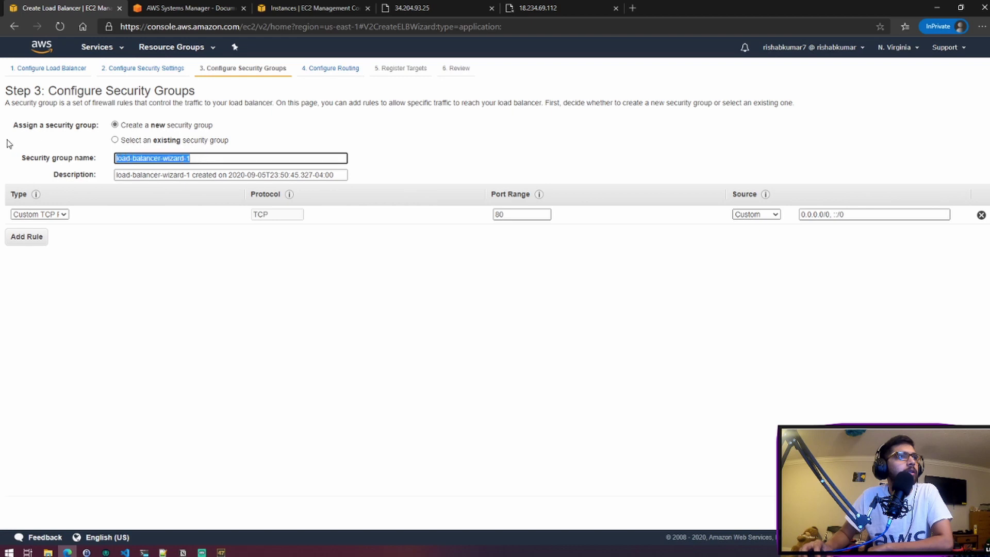
text(apac)
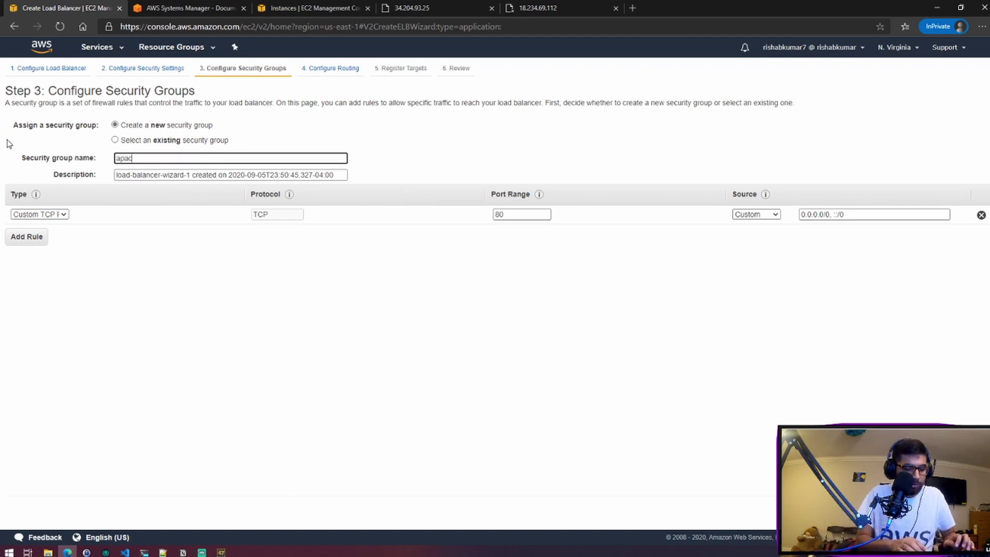
text(he-loasd)
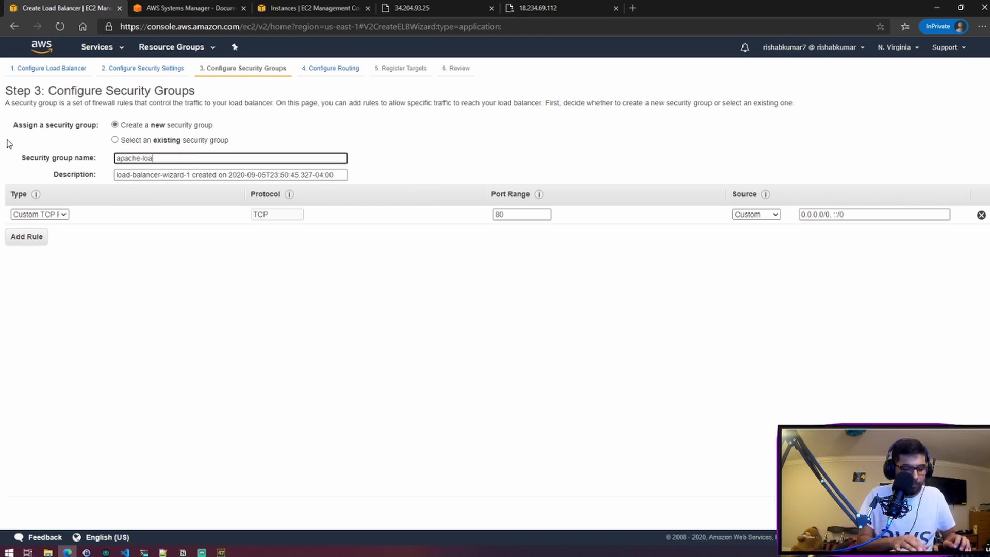
key(BackSpace)
key(BackSpace)
text(d)
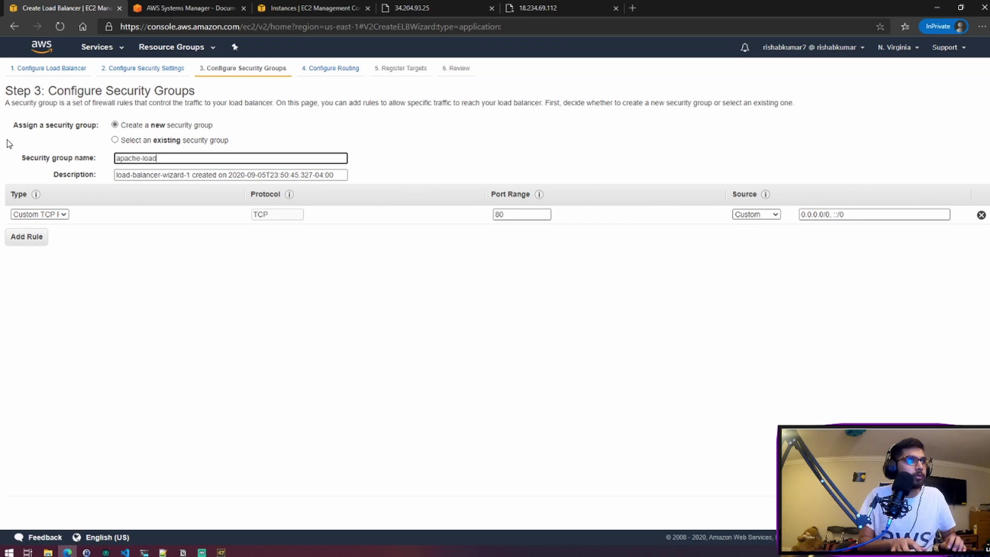
text(-balancer)
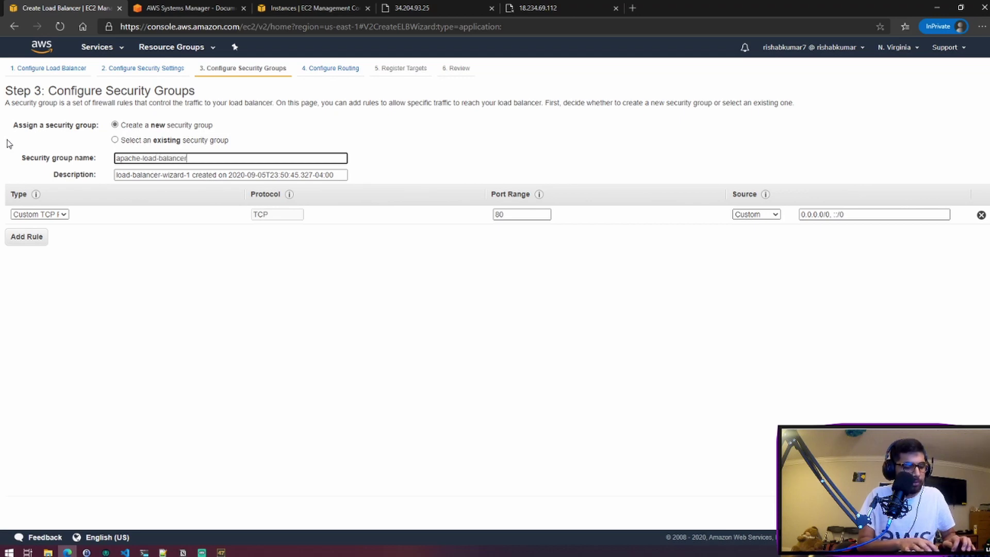
Step: Keep the security group's port 80 rule, continue to routing and use the existing target group my-apache-fleet
click(95, 228)
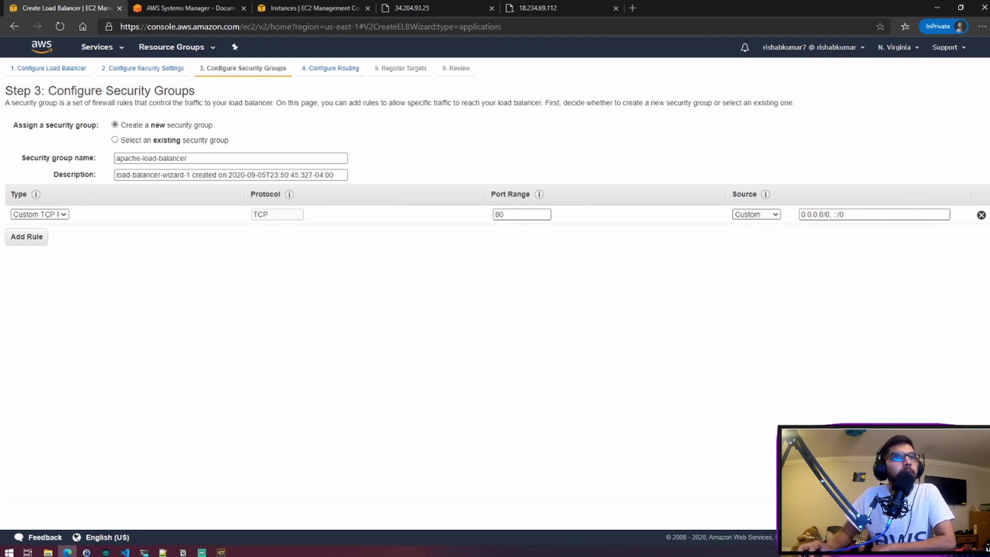
click(944, 513)
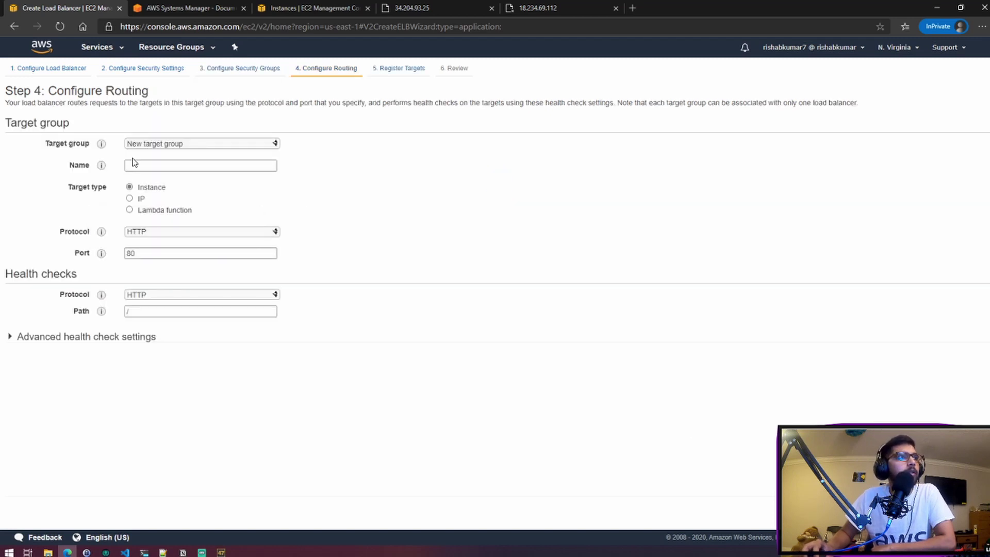
click(150, 145)
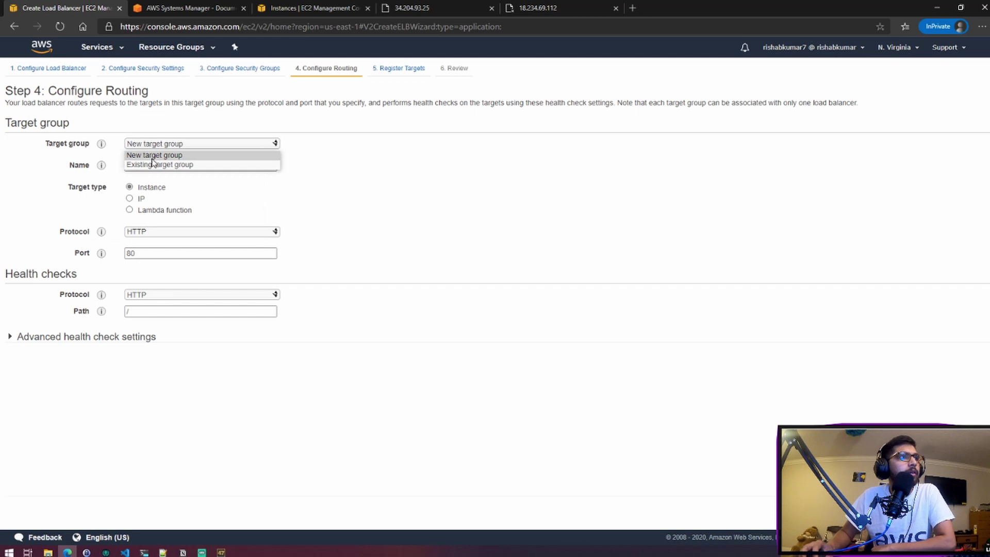
click(159, 165)
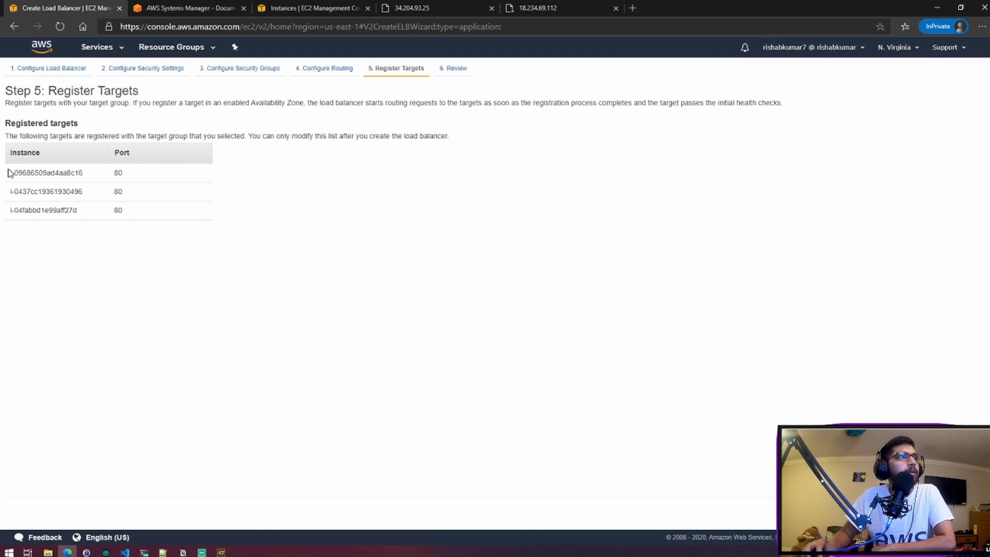
Step: Review the registered targets and the configuration summary, create apache-load-balancer and close its creation status page
mouse_move(8, 173)
mouse_down()
mouse_move(133, 217)
mouse_move(31, 170)
mouse_move(9, 171)
mouse_up()
click(442, 234)
click(959, 512)
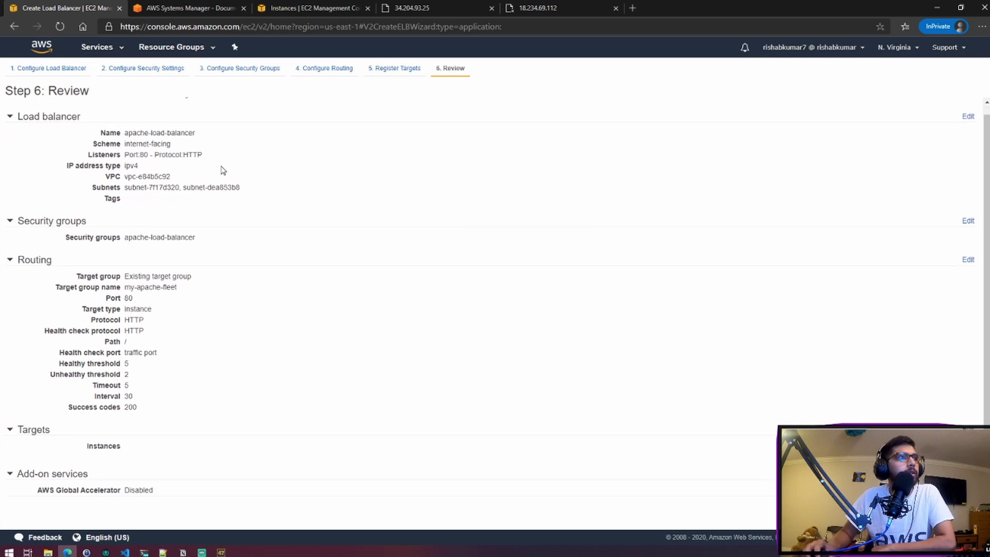
click(959, 512)
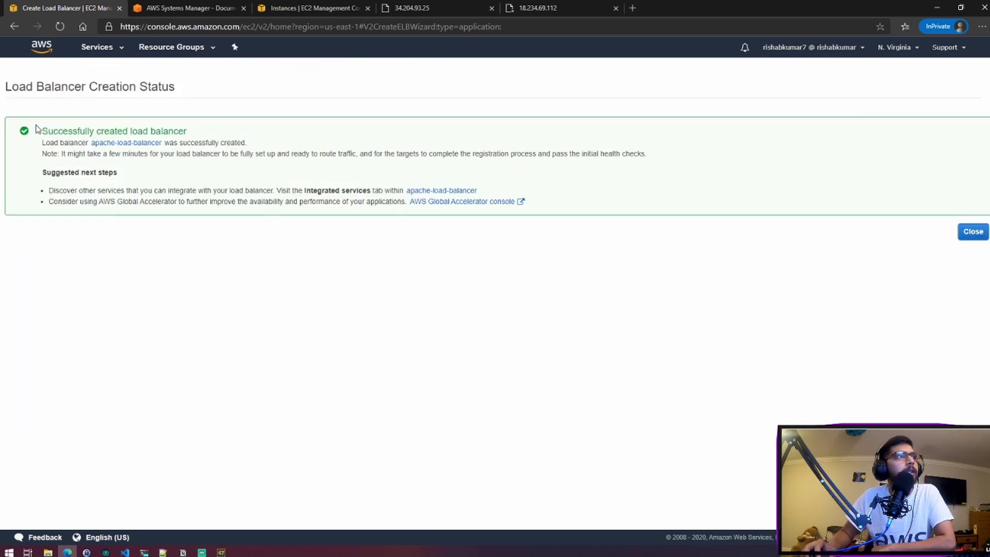
click(969, 235)
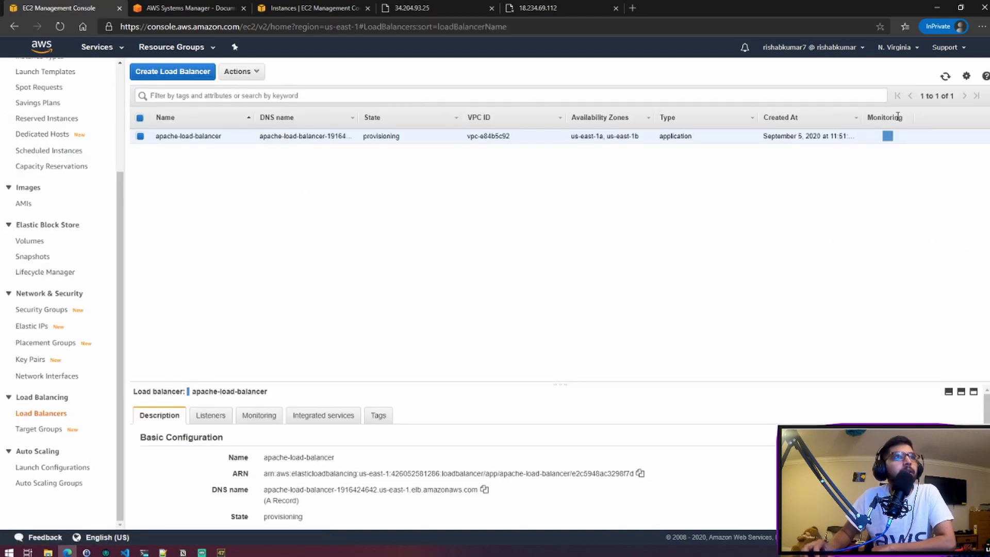
Step: Refresh the load balancer's state and open the registered targets of the my-apache-fleet target group
click(945, 78)
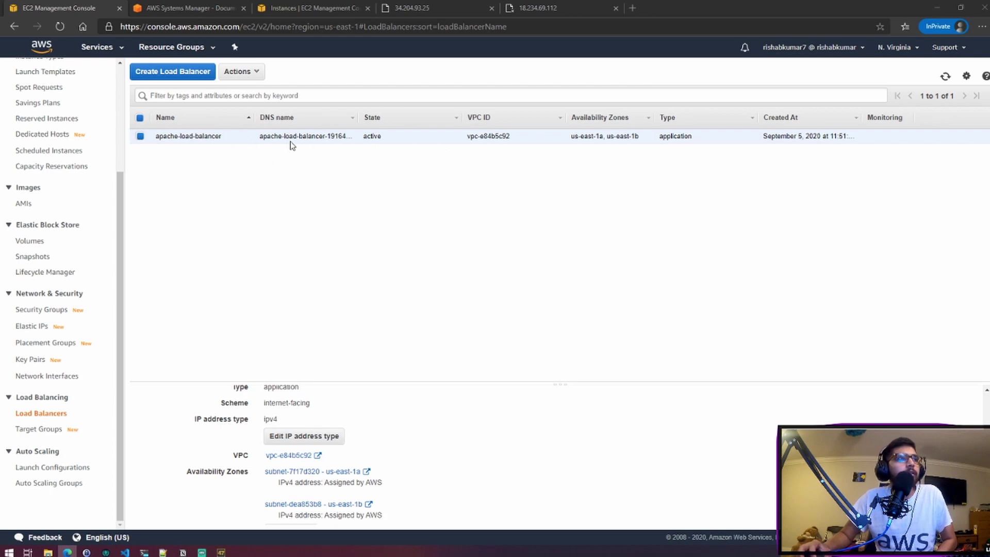
click(49, 430)
click(219, 179)
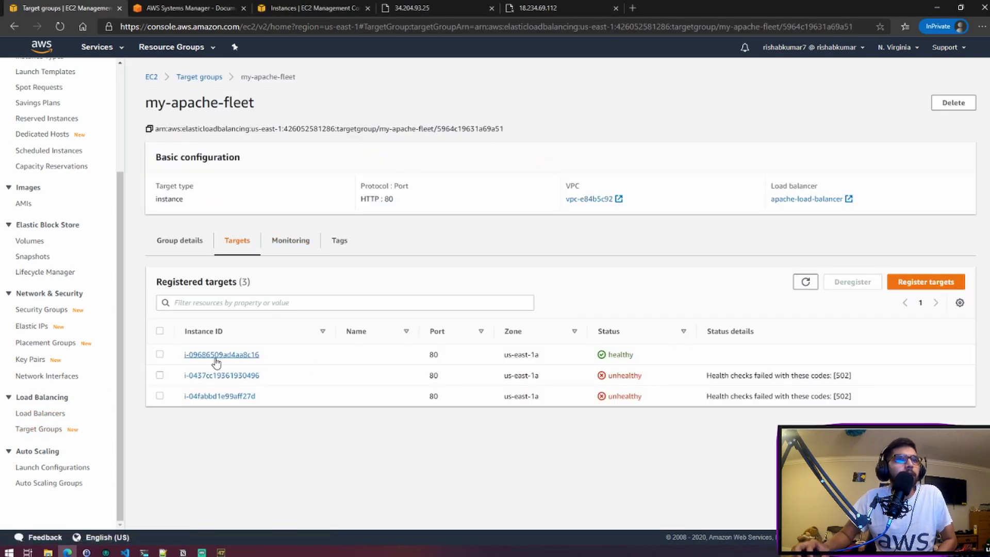
Step: Compare the health status of the registered targets with the web pages at 34.204.93.25 and 18.234.69.112
click(433, 7)
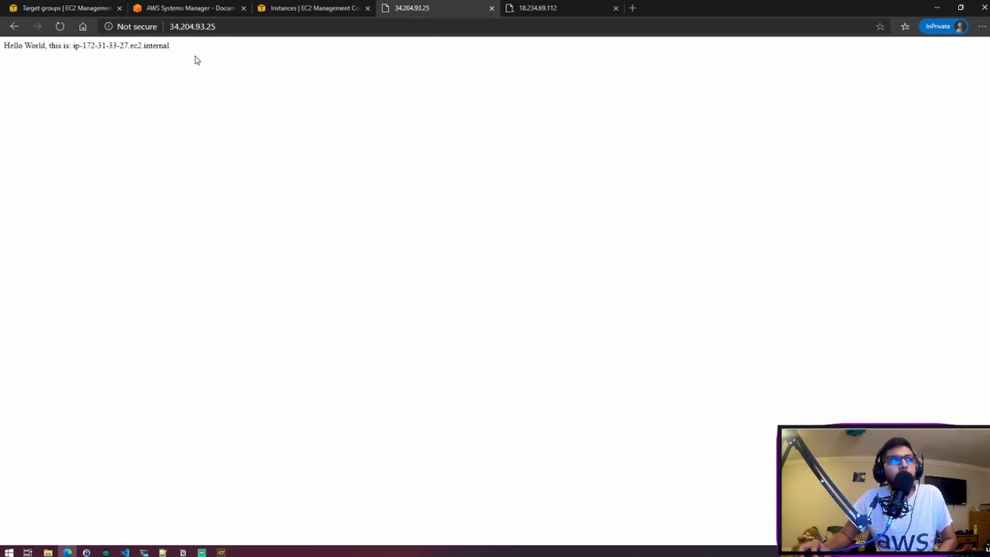
click(67, 7)
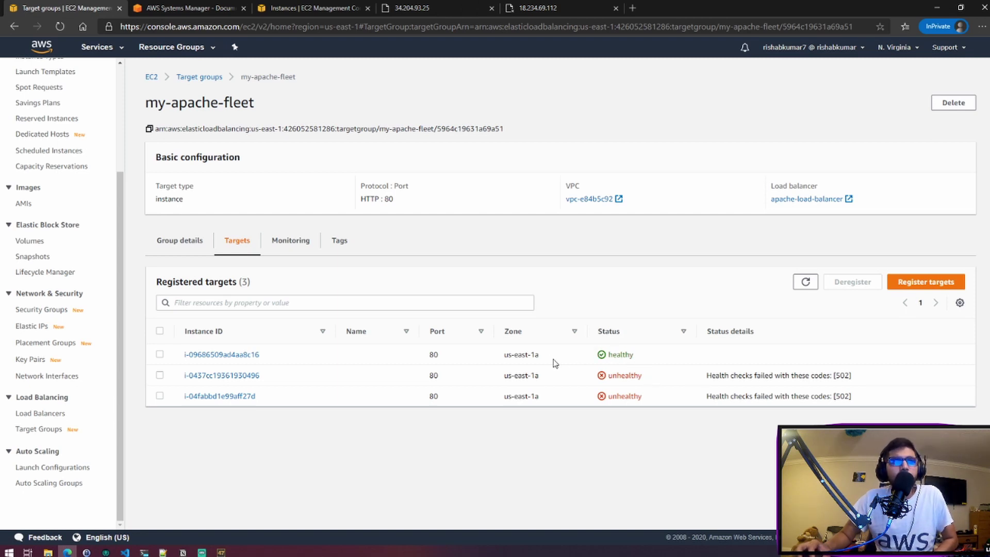
click(403, 7)
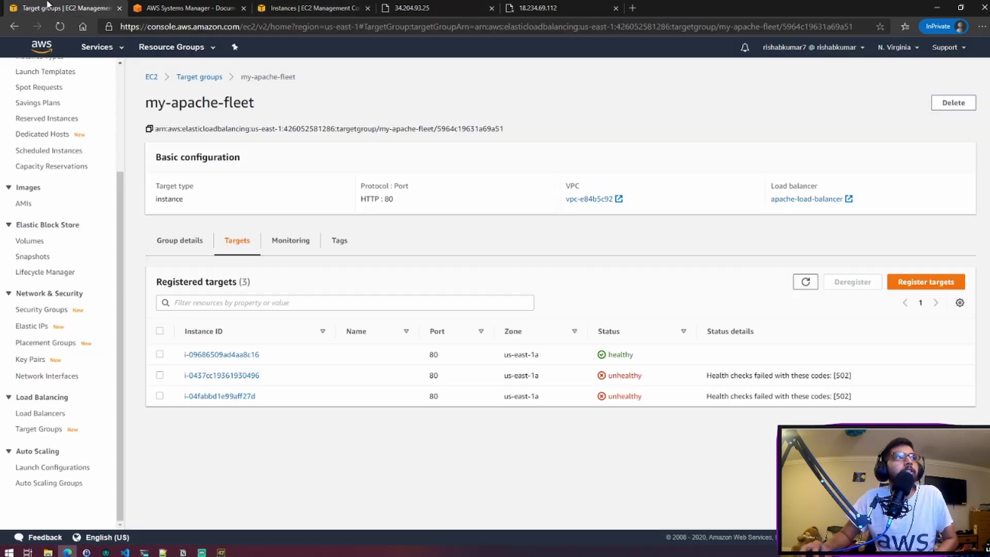
click(51, 7)
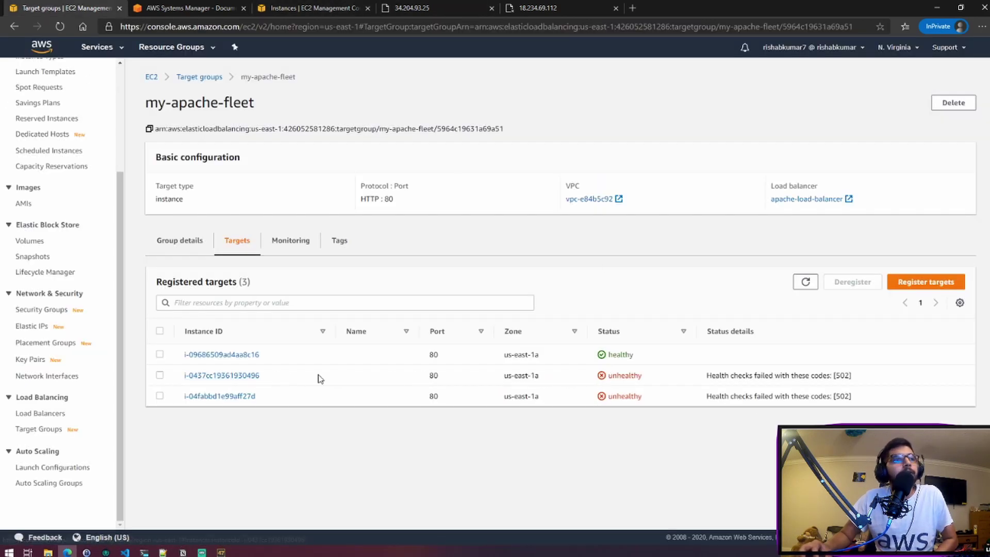
click(542, 6)
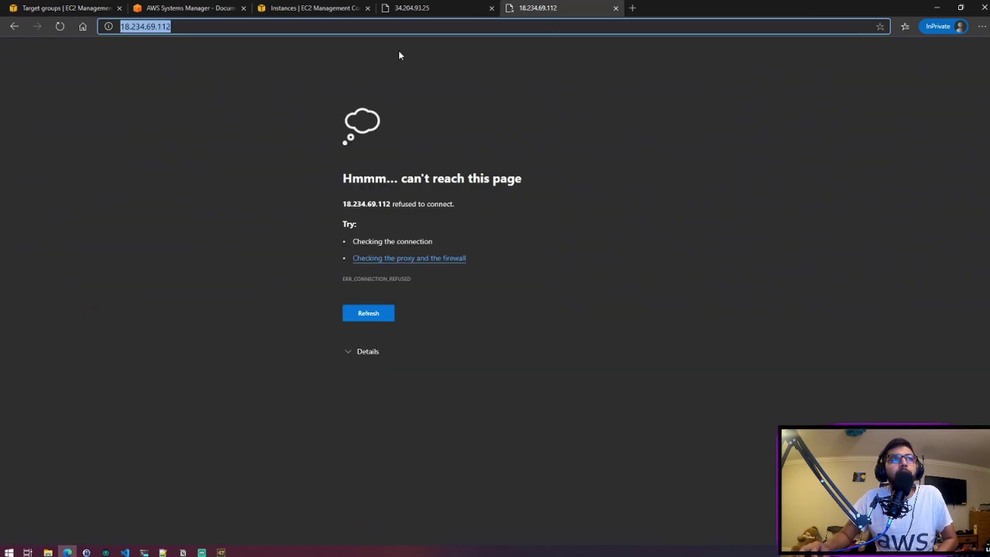
click(64, 6)
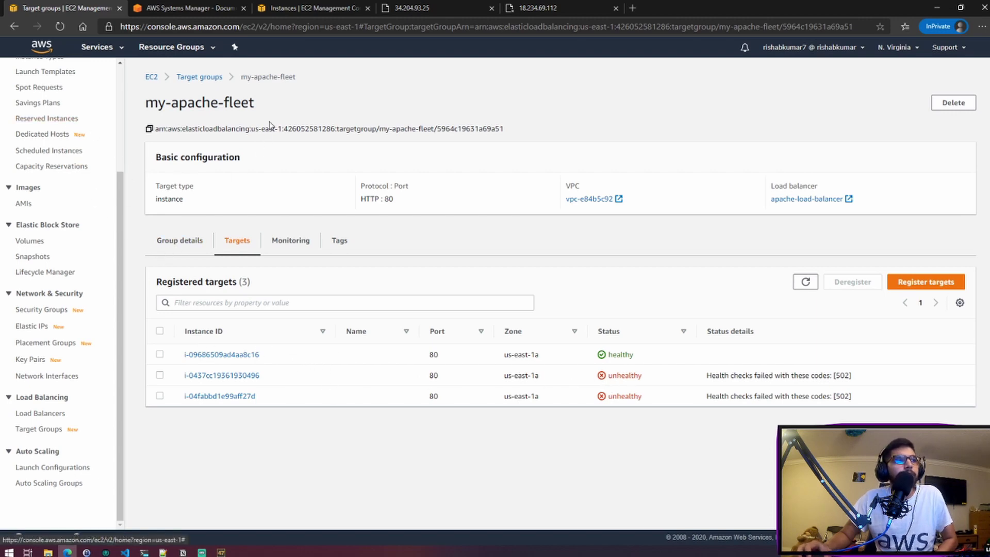
Step: Review the YAML content of the Apache-Server document in Systems Manager and open it as a command to run
click(200, 6)
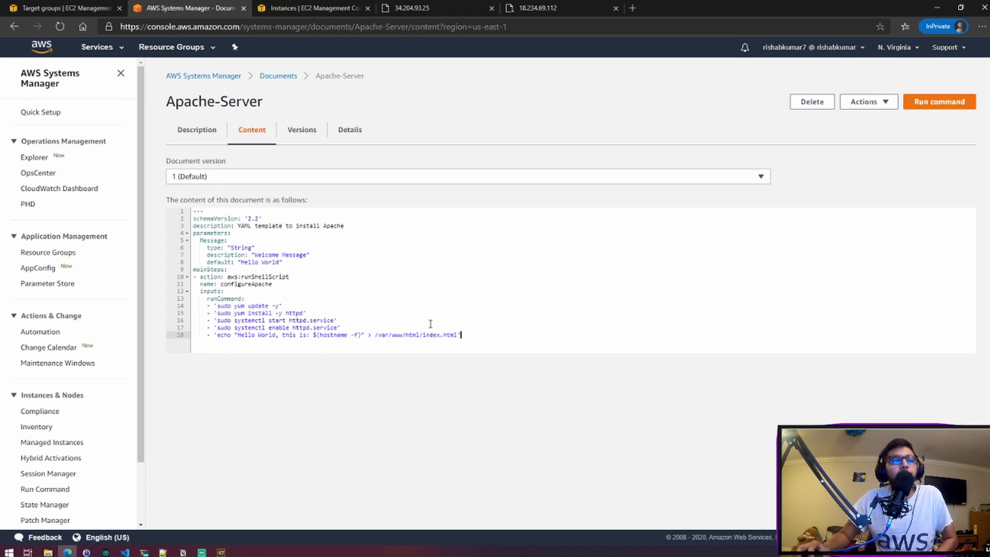
drag(484, 332, 187, 211)
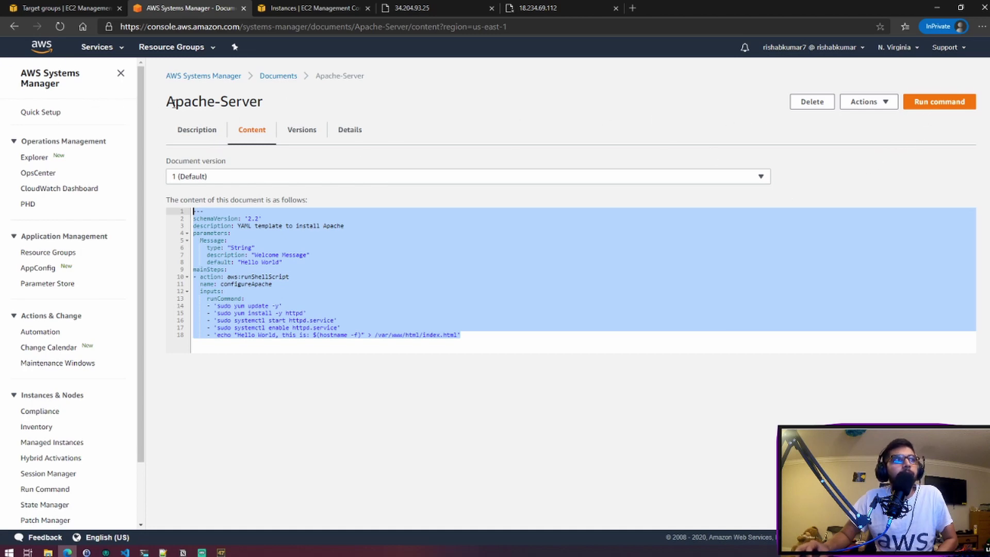
click(939, 102)
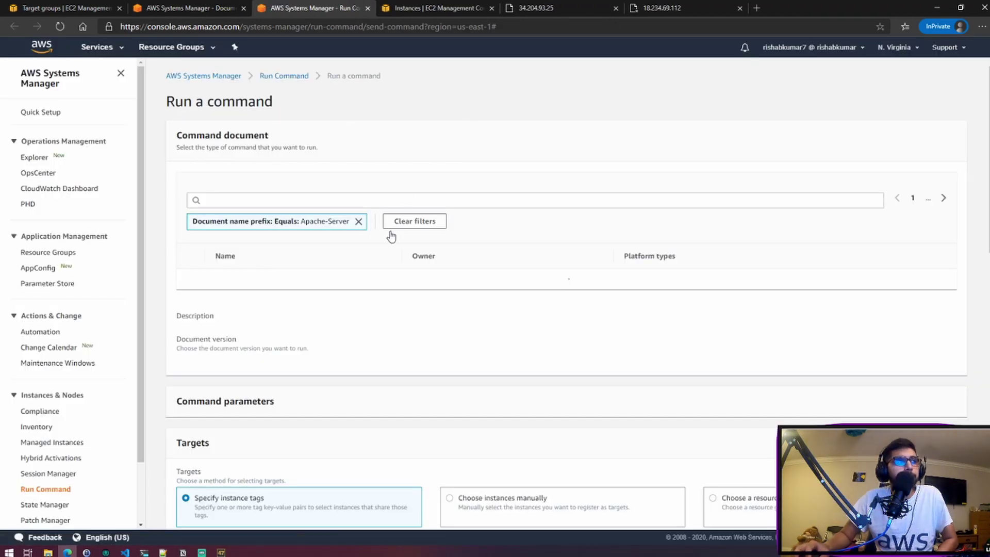
Step: Examine the command form's selected Apache-Server document, document version, Message parameter and target selection methods
scroll(335, 253, down, 5)
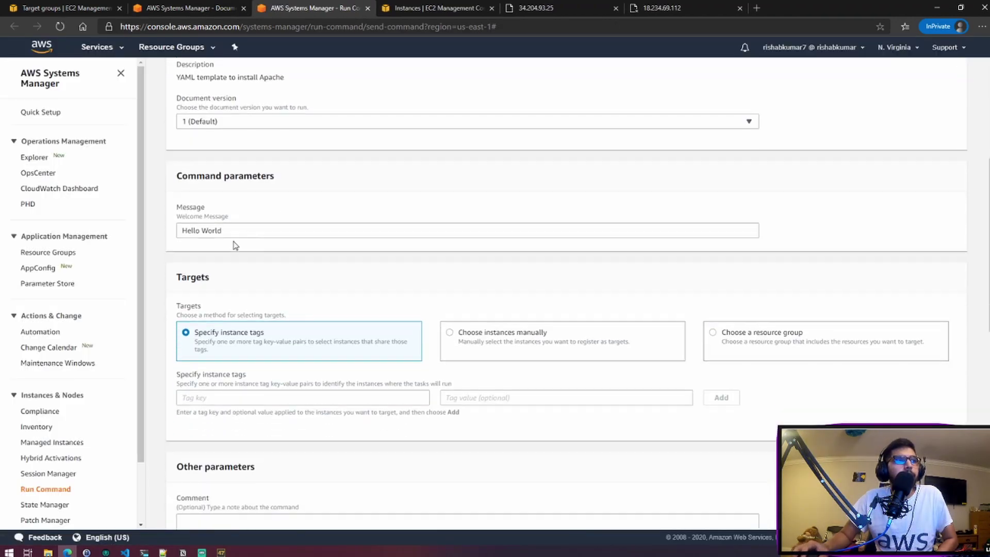
scroll(235, 245, down, 2)
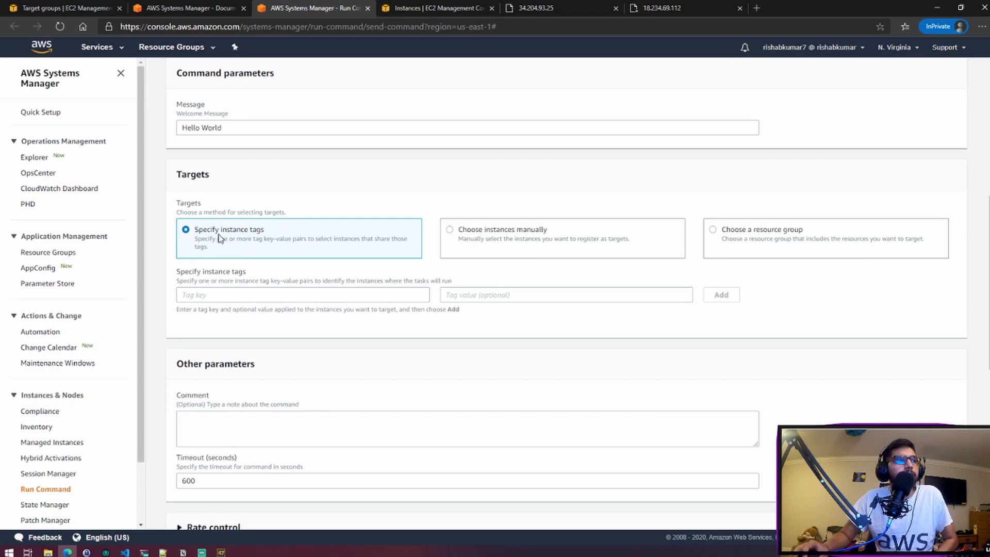
scroll(207, 238, up, 7)
scroll(378, 307, down, 8)
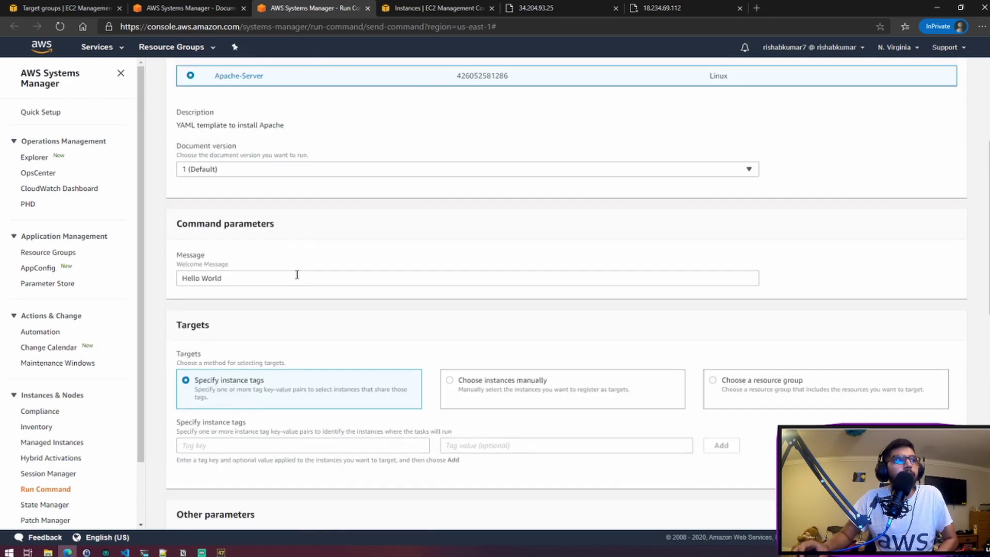
scroll(449, 260, up, 8)
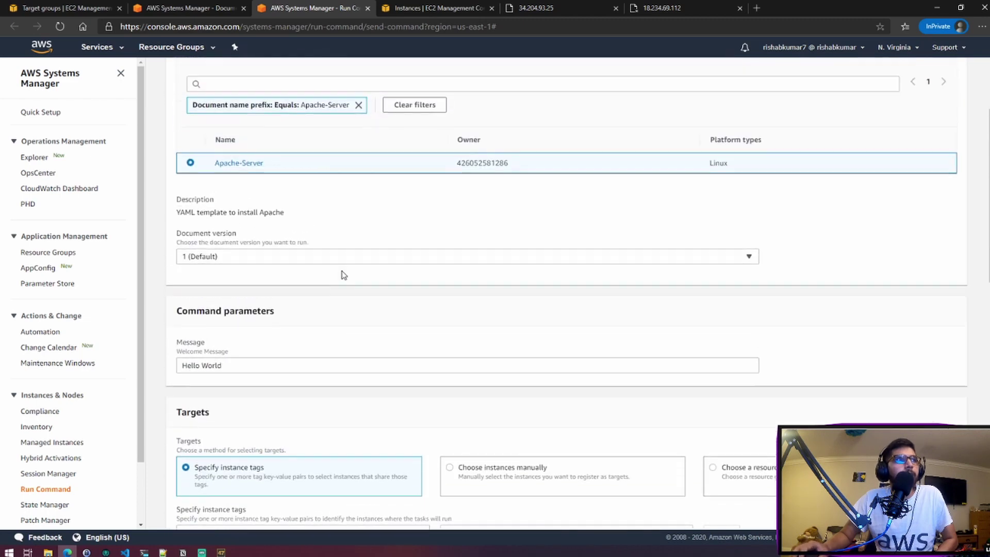
scroll(294, 250, down, 1)
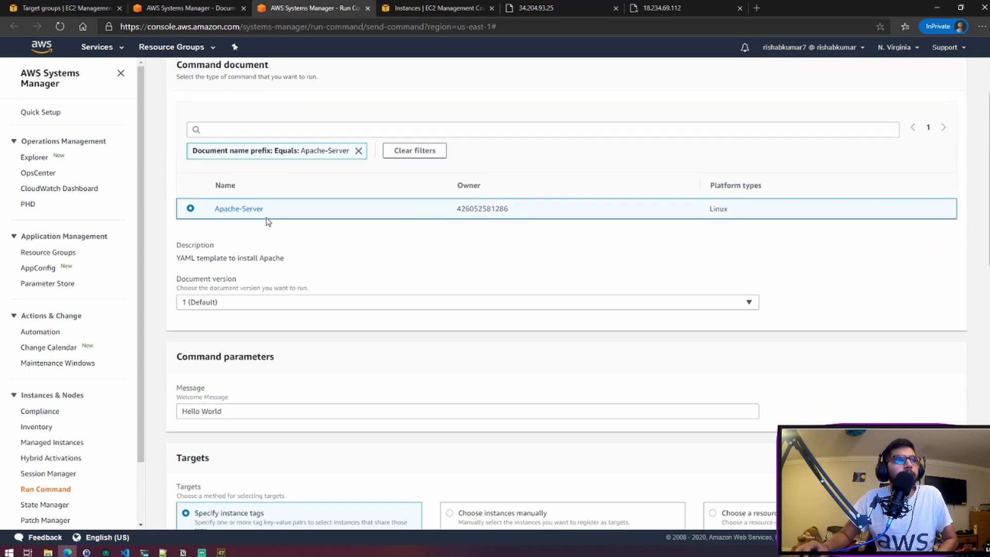
scroll(267, 222, down, 3)
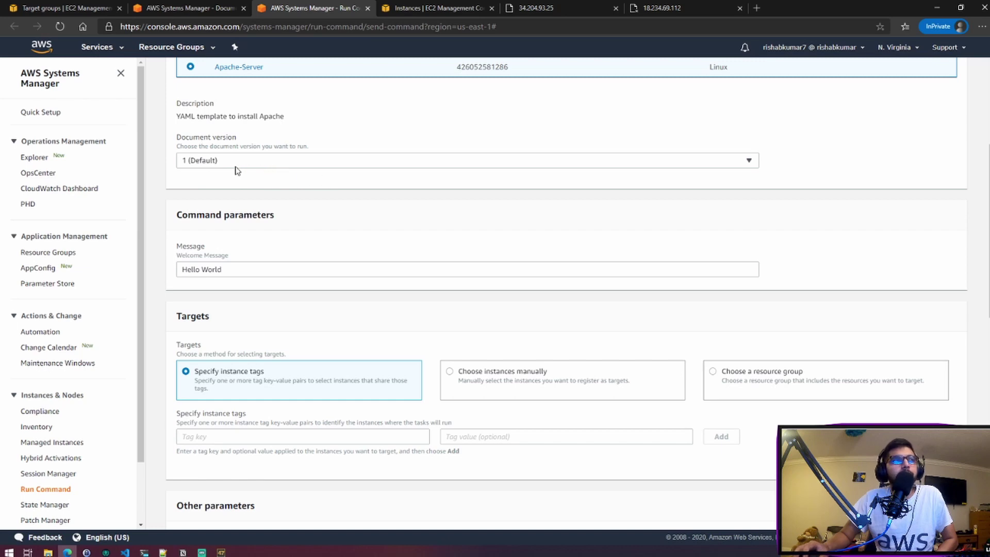
scroll(247, 173, up, 3)
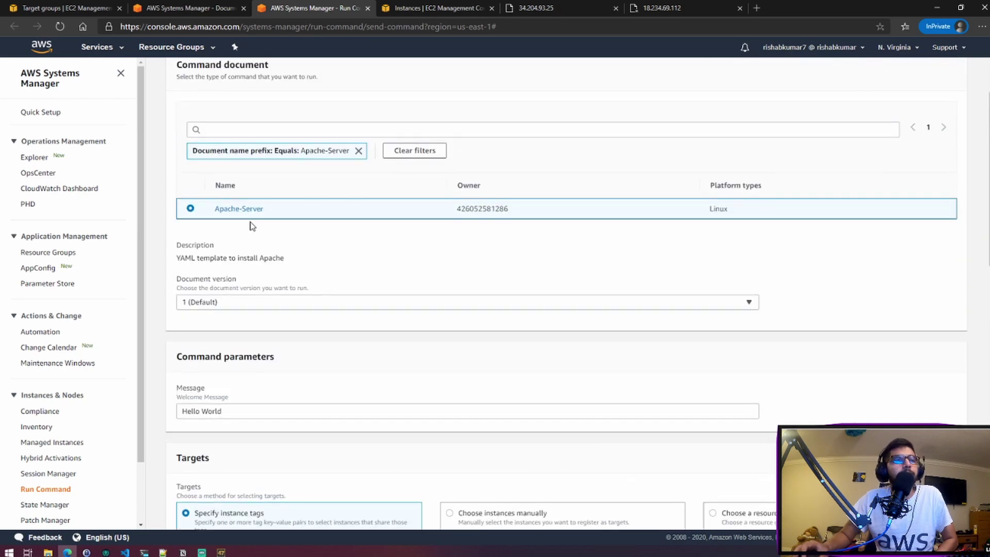
scroll(249, 223, down, 3)
scroll(259, 226, down, 3)
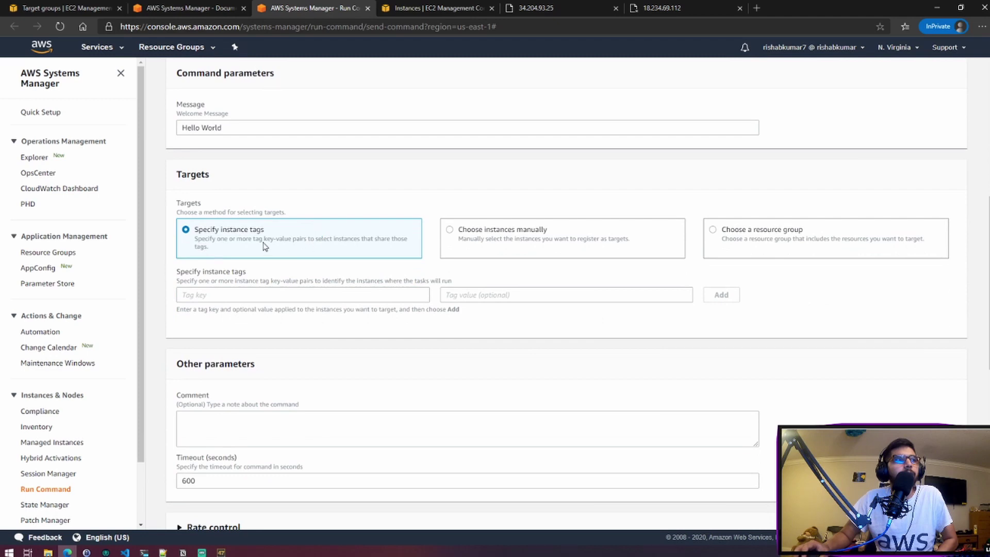
Step: Consider targeting by instance tags and check the EC2 instance list before returning to the command form
click(188, 231)
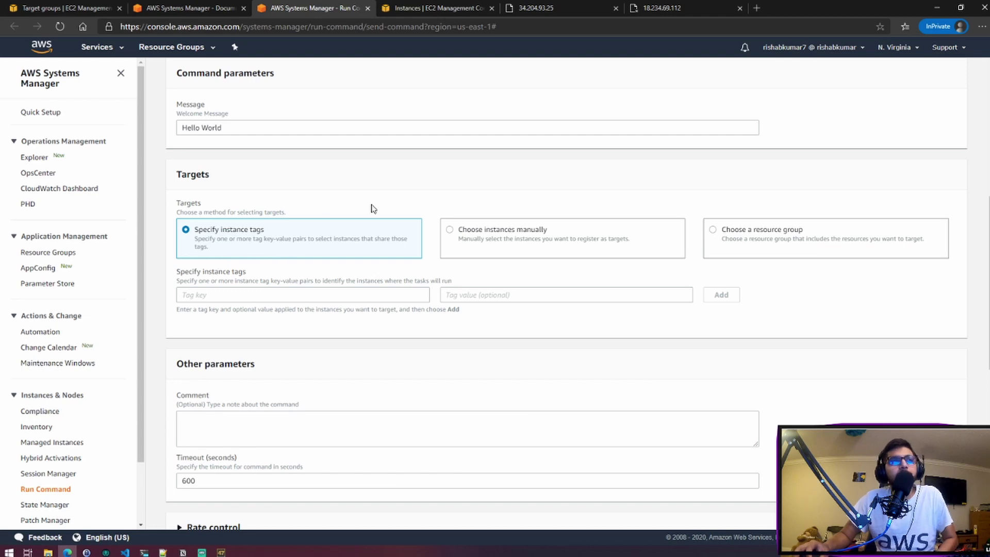
click(416, 8)
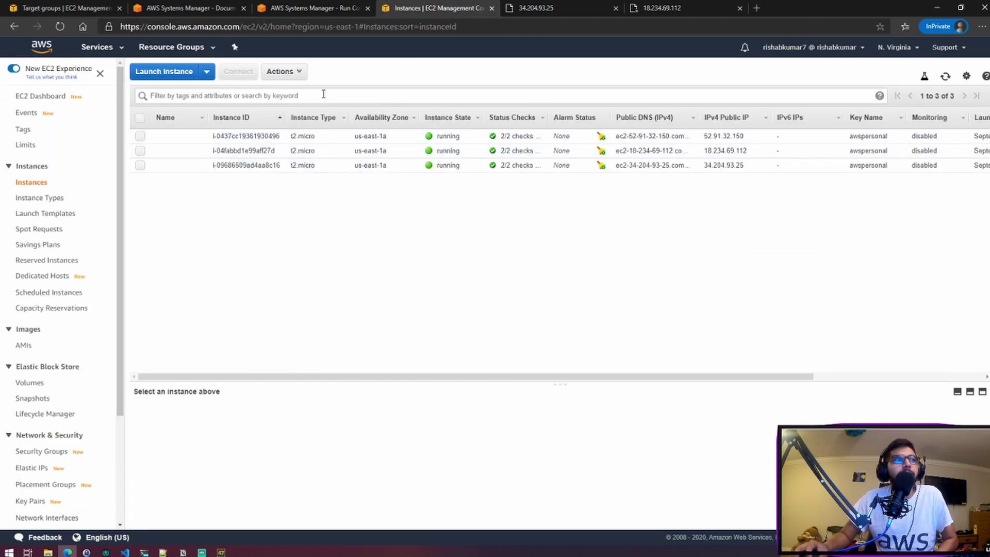
click(305, 8)
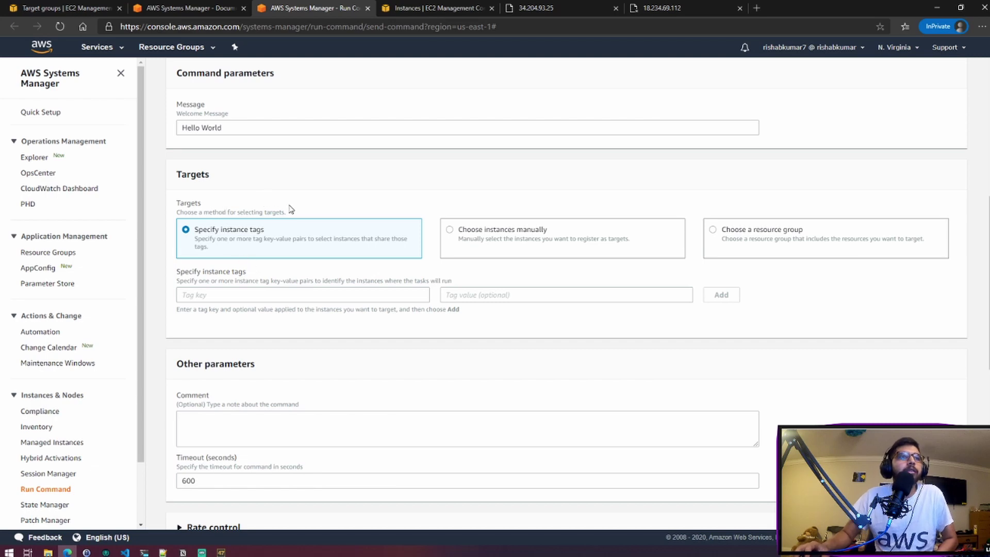
Step: Recheck the selected Apache-Server document and set the command's targets to manually chosen instances
scroll(287, 210, up, 4)
scroll(302, 220, up, 3)
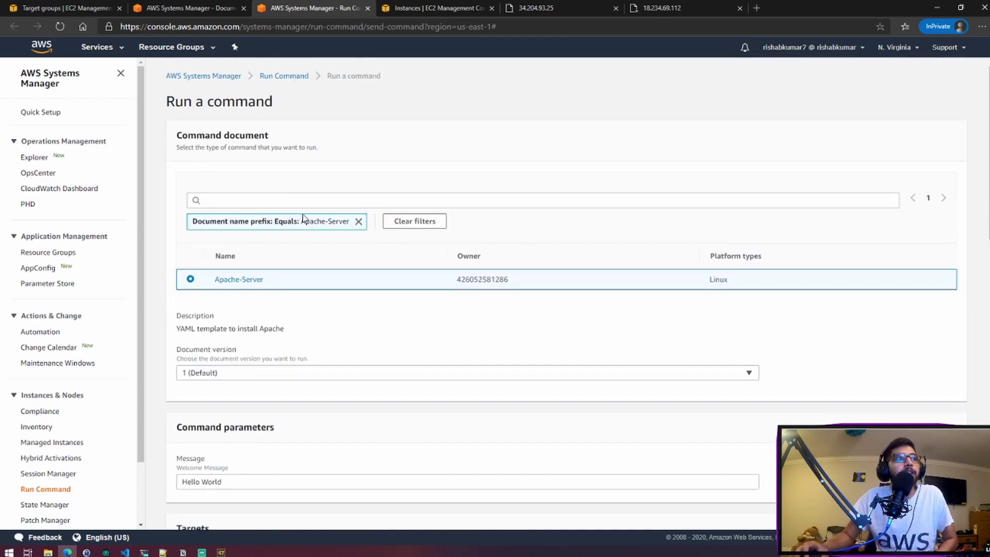
scroll(317, 309, down, 7)
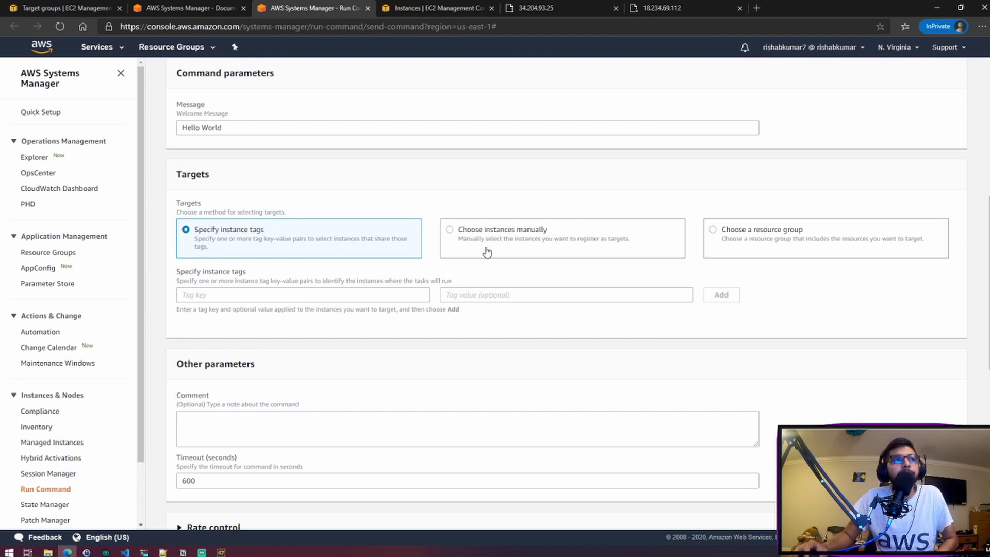
click(451, 231)
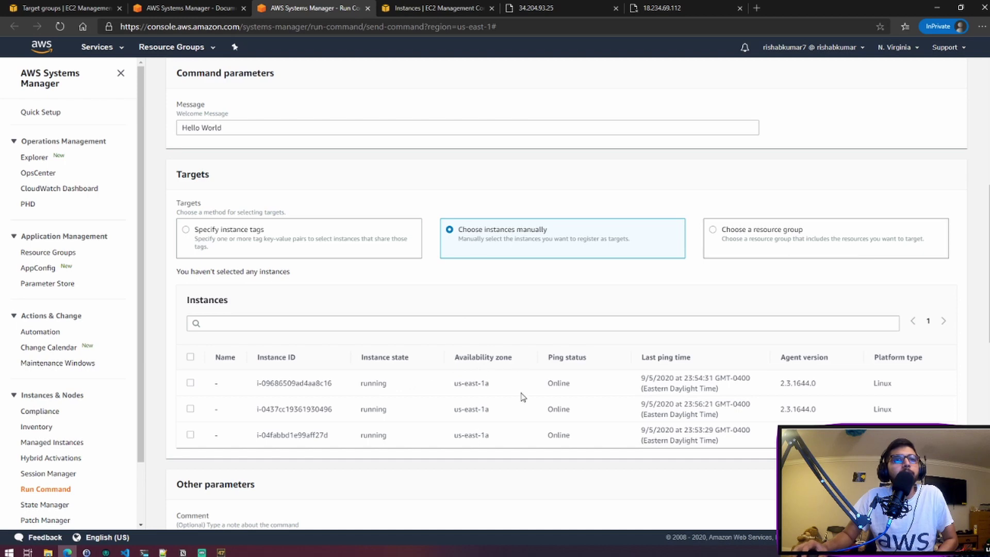
Step: Look up the instance ID belonging to public IP 34.204.93.25 in the EC2 instance list and return to the command form
click(433, 7)
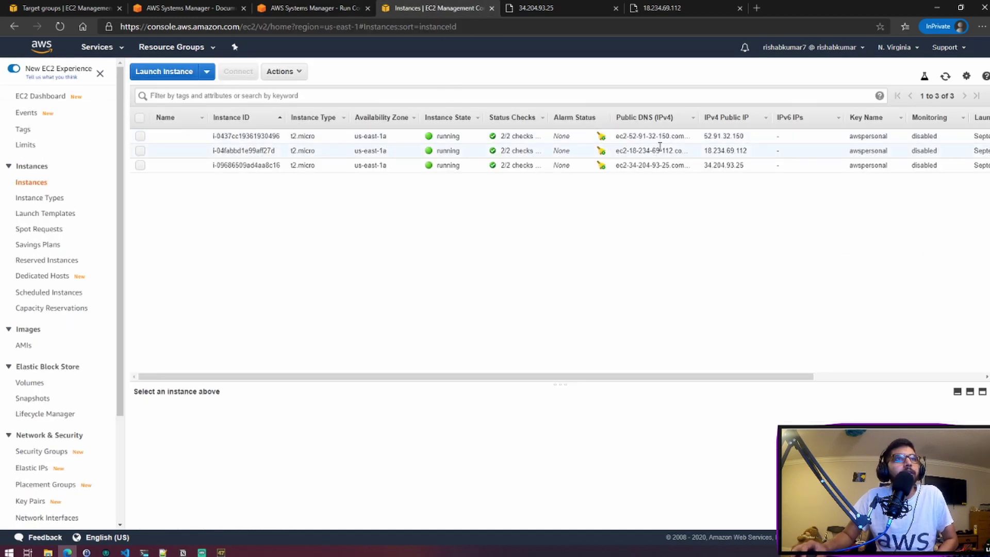
click(140, 165)
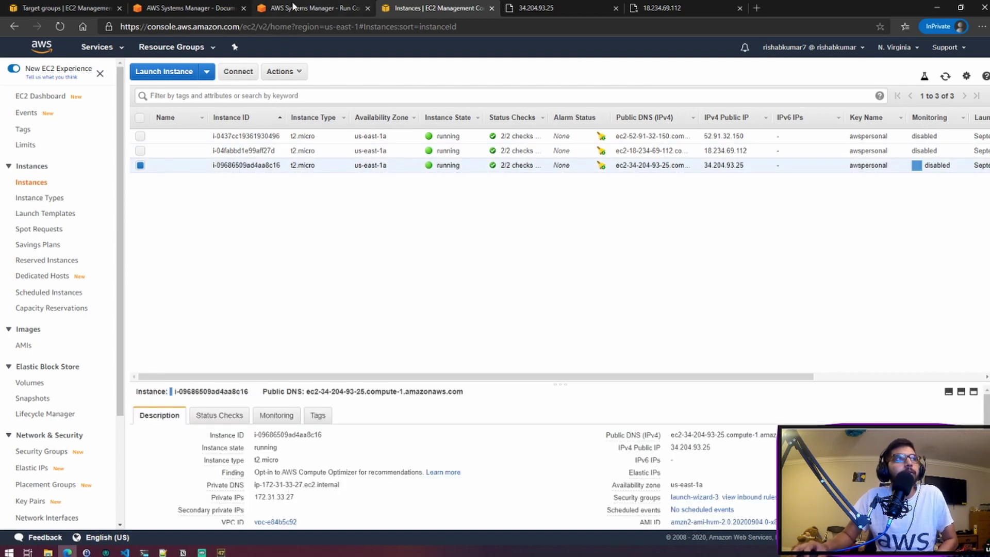
click(309, 8)
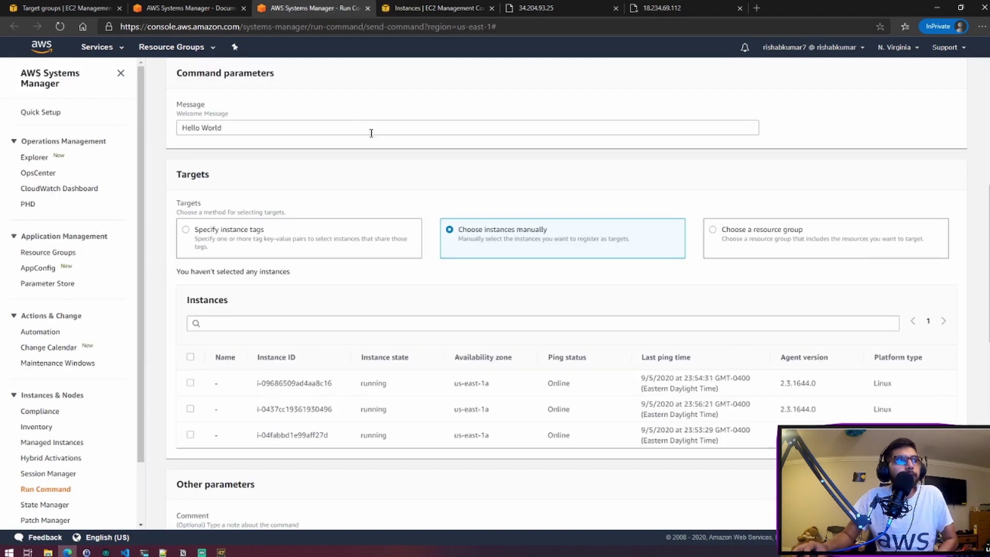
click(191, 409)
click(190, 452)
scroll(588, 399, down, 1)
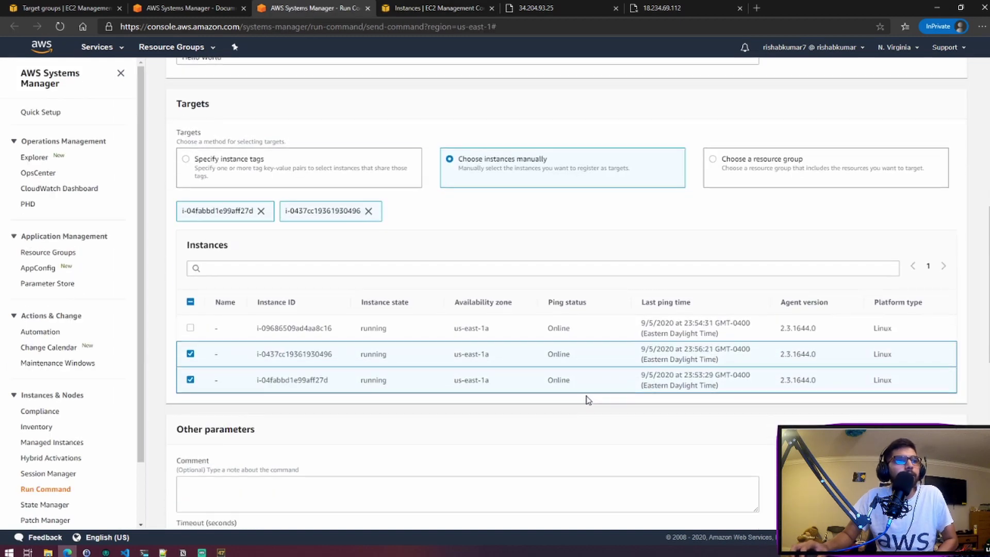
Step: Disable writing the command output to an S3 bucket and check the SNS notification settings
scroll(586, 398, down, 4)
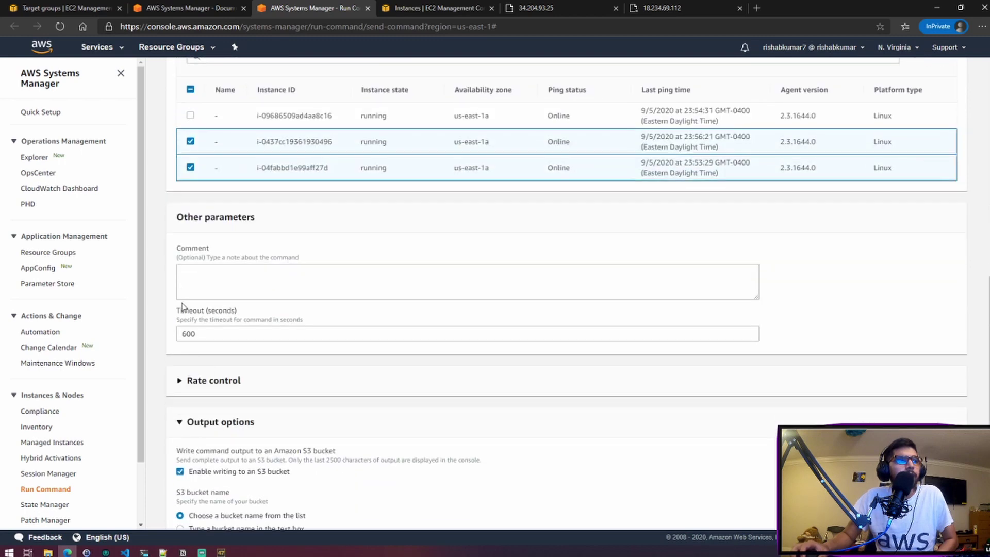
scroll(415, 302, down, 3)
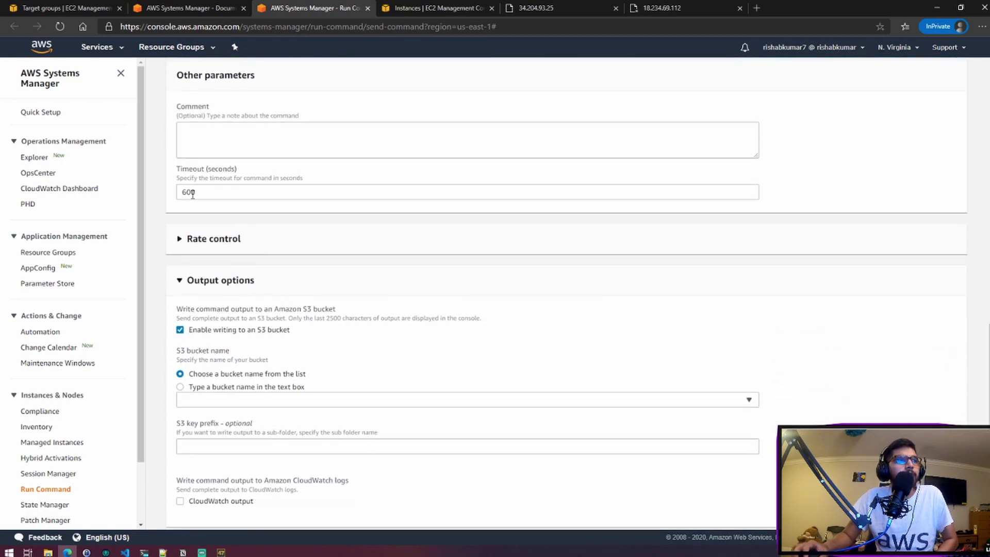
click(181, 331)
scroll(312, 321, up, 1)
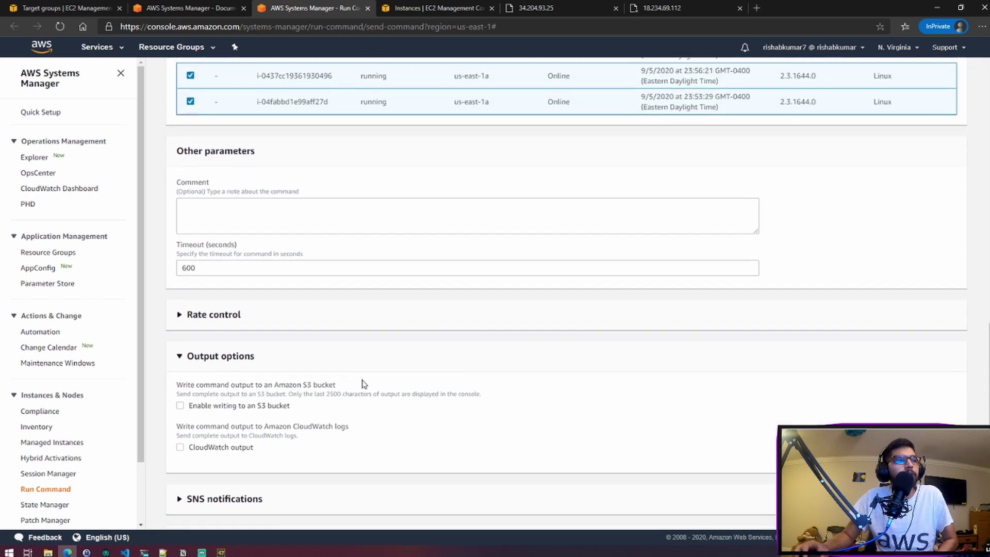
scroll(309, 412, down, 1)
click(263, 439)
click(264, 435)
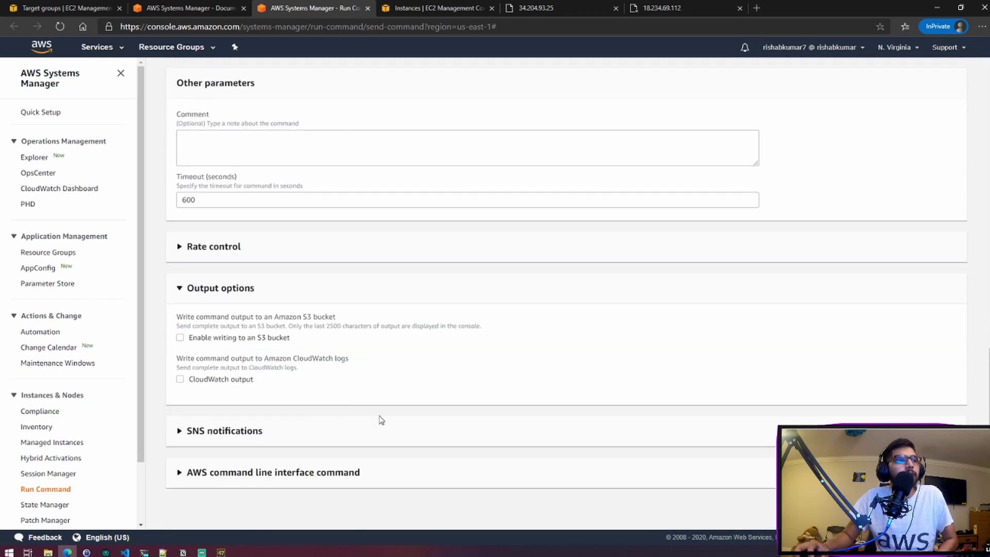
Step: Examine the equivalent AWS command line interface command generated for the Linux/Unix/OS X platform
click(277, 477)
scroll(232, 412, down, 3)
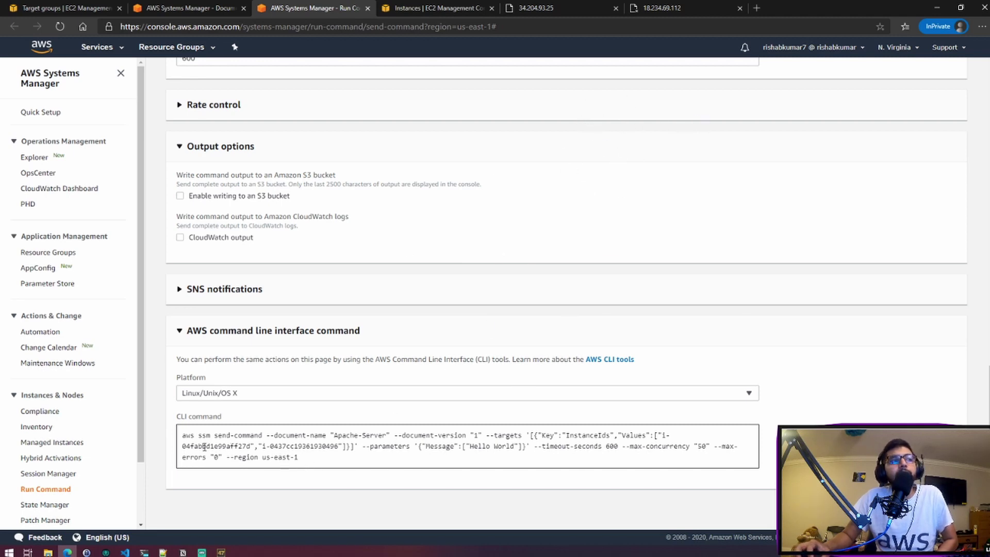
drag(297, 458, 183, 434)
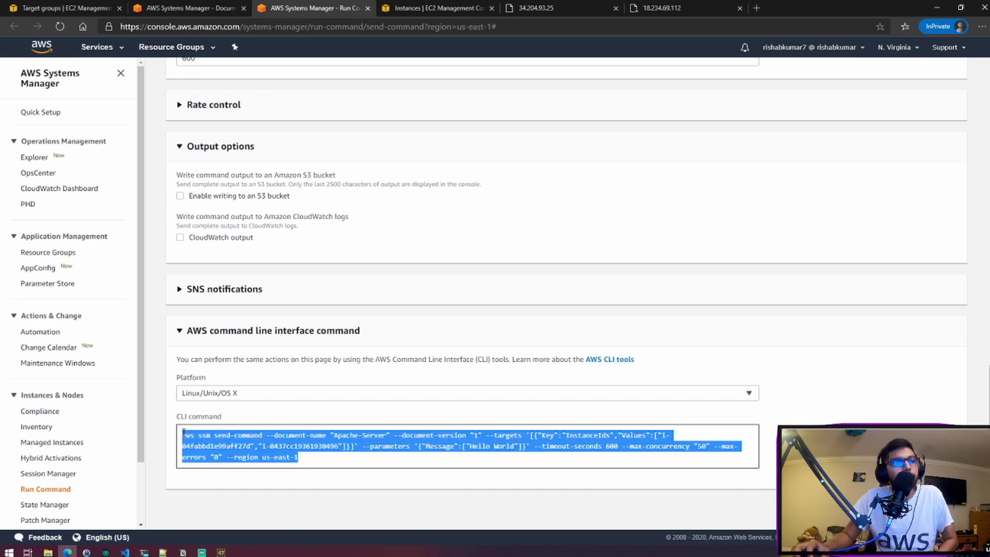
Step: Try the Windows power shell platform for the CLI command and switch back to Linux/Unix/OS X
click(641, 398)
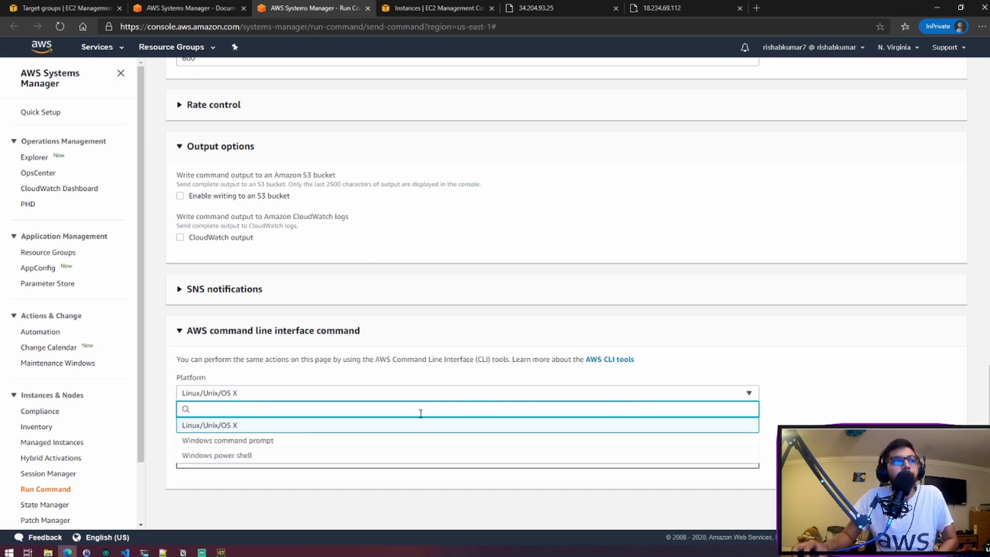
click(331, 456)
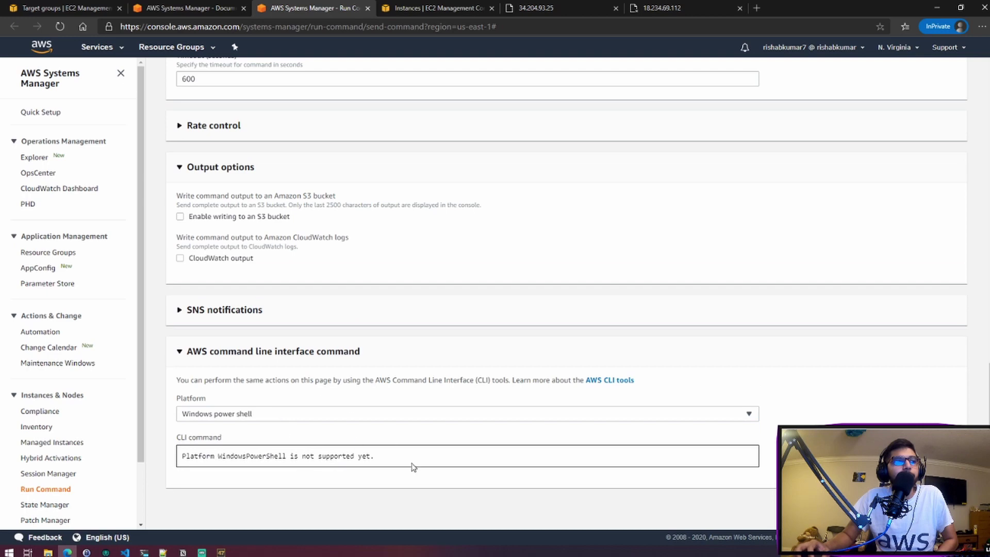
drag(177, 459, 412, 461)
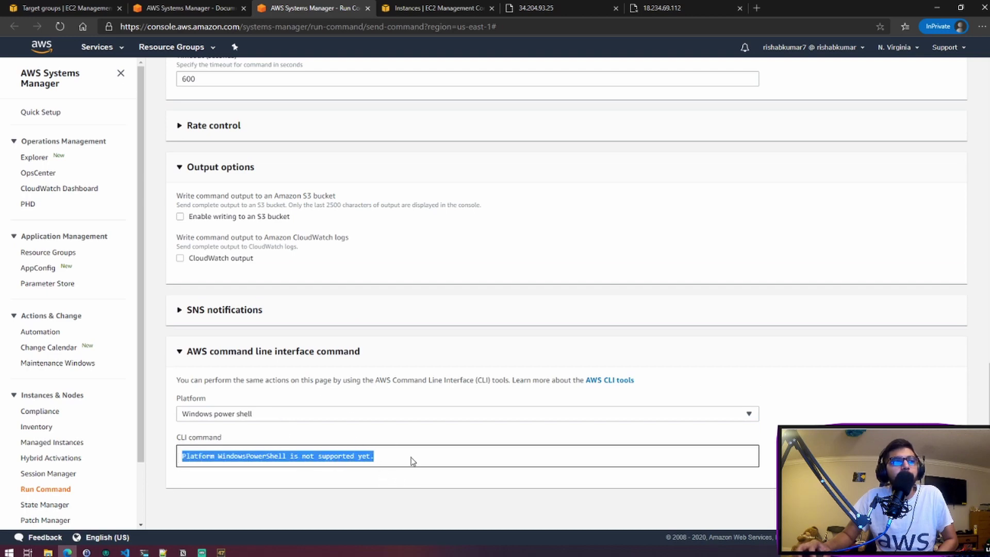
click(245, 411)
click(216, 446)
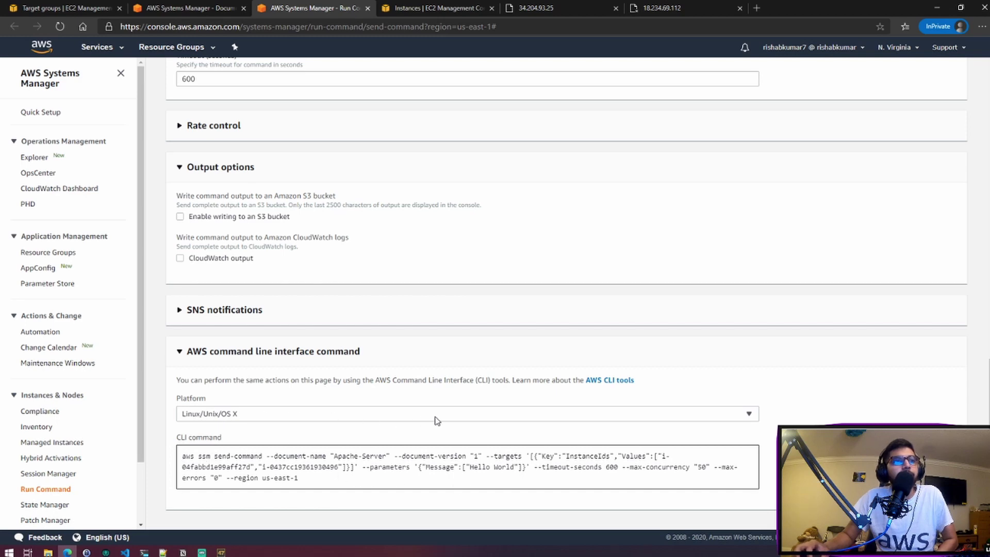
Step: Run the Apache-Server command on the selected instances and refresh its execution status
scroll(760, 424, down, 1)
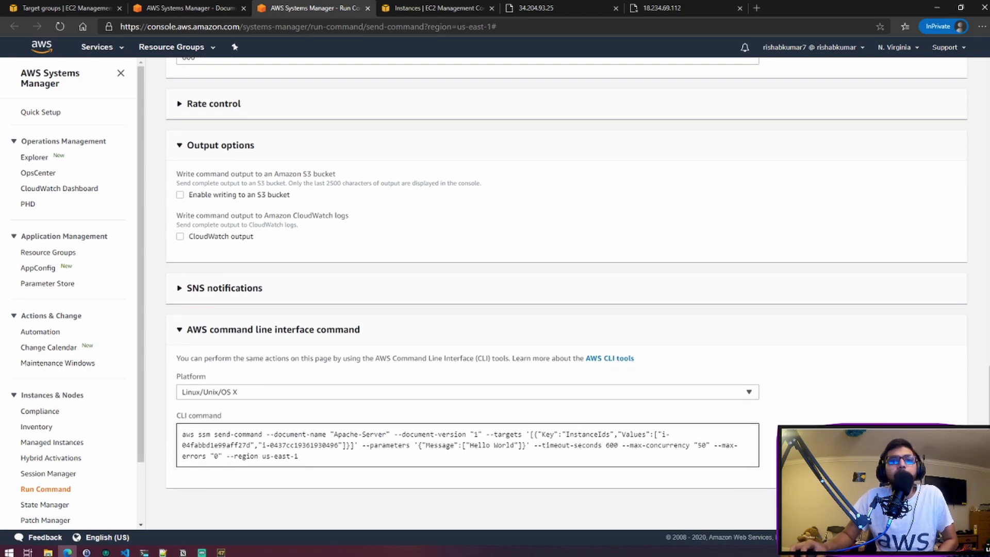
click(949, 510)
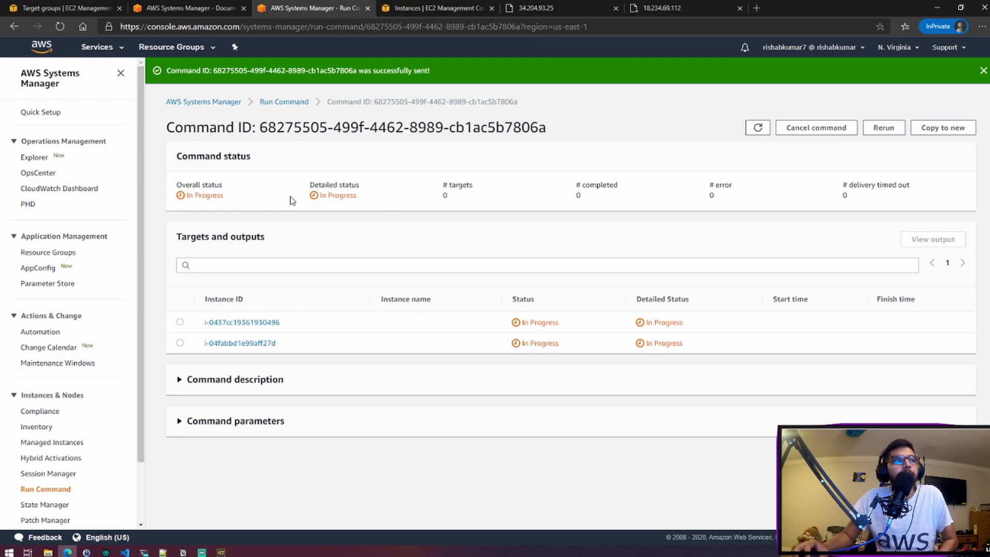
click(757, 128)
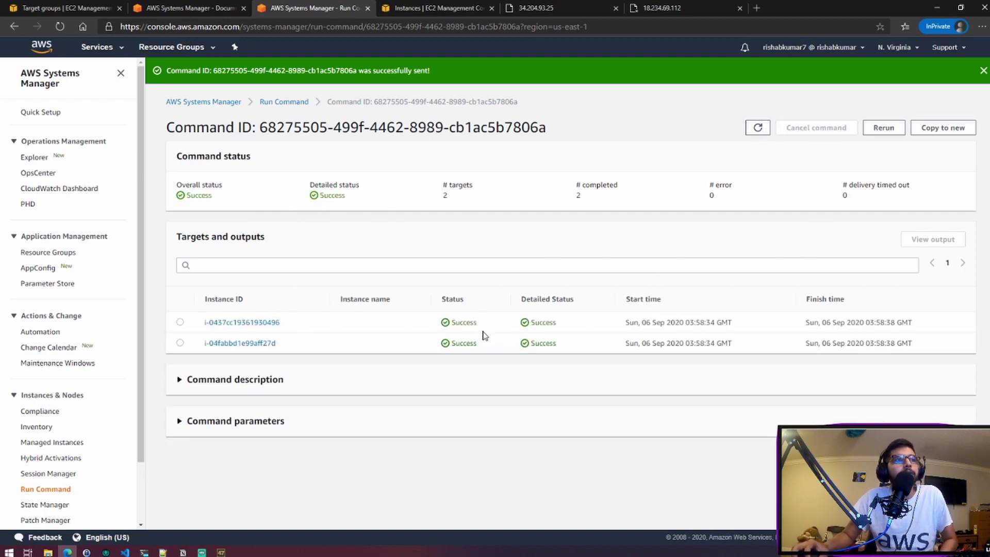
Step: Reload the page at 18.234.69.112 and examine the message served by the instance
click(679, 6)
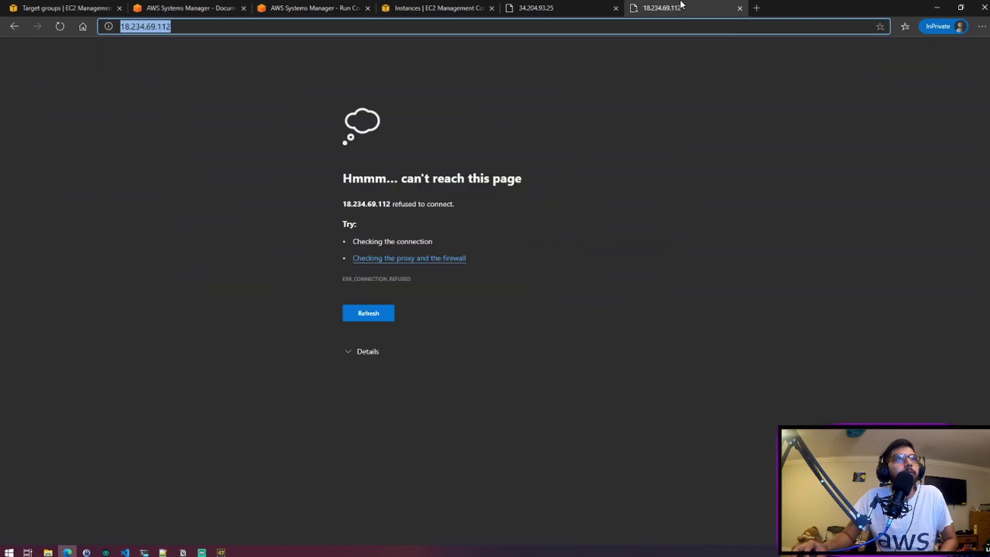
click(162, 77)
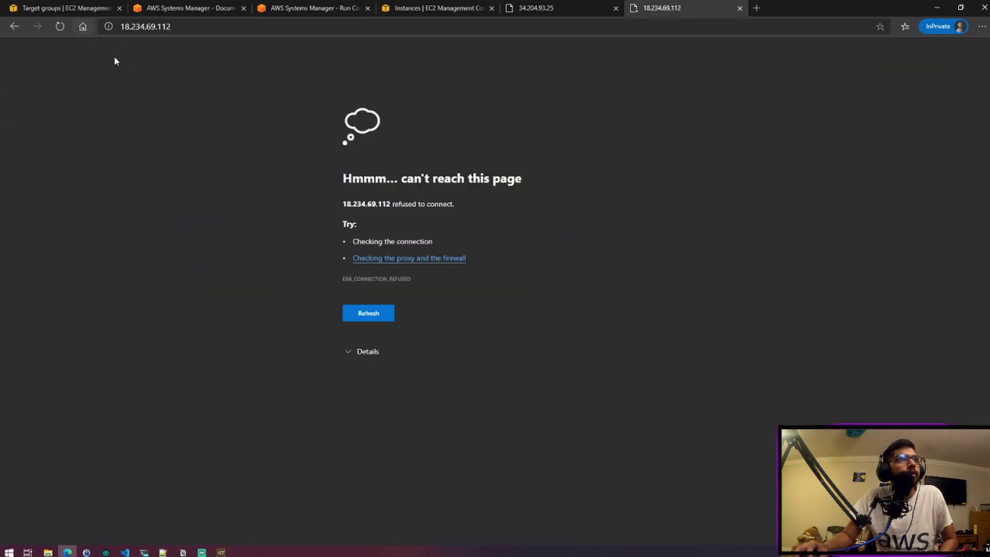
click(60, 26)
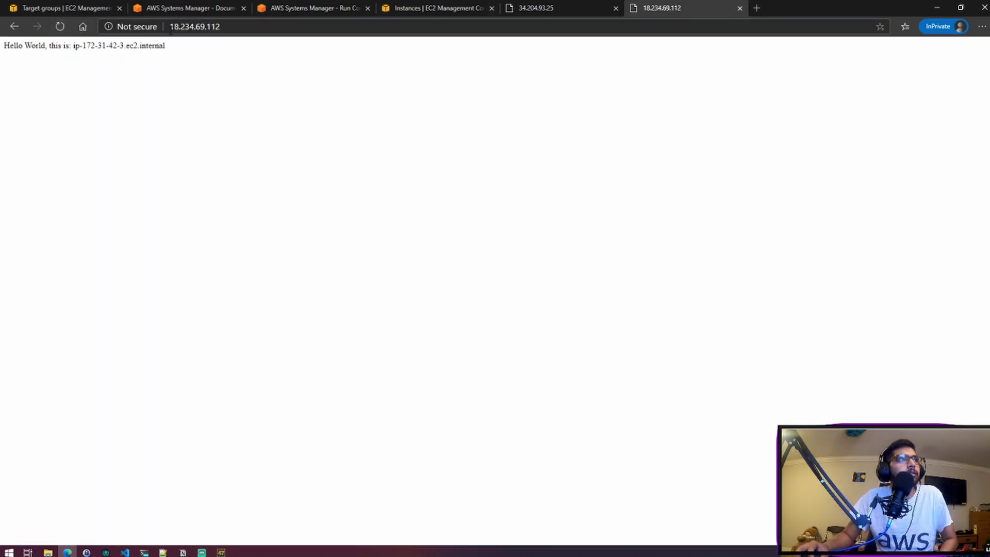
click(224, 28)
click(183, 68)
click(233, 24)
click(167, 77)
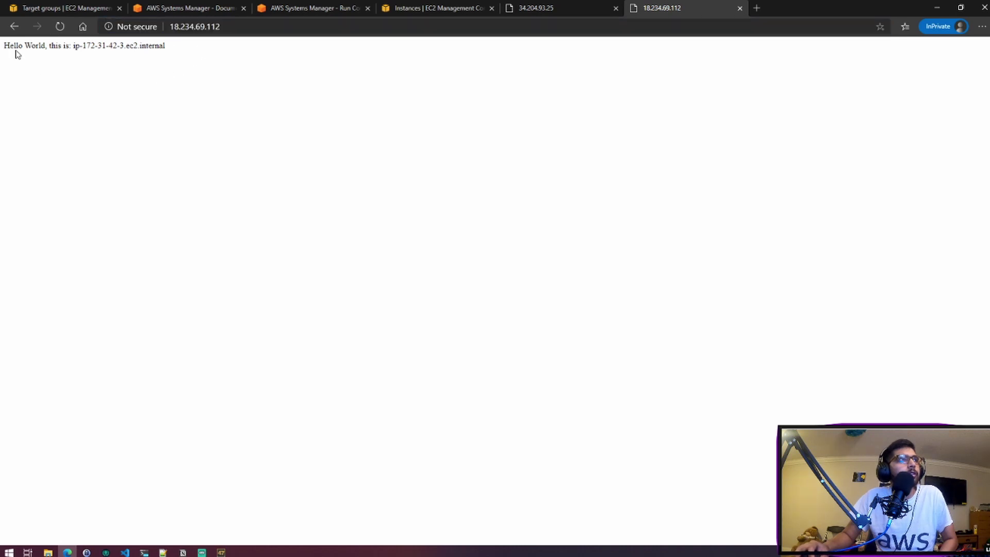
drag(16, 46, 173, 59)
click(91, 61)
drag(5, 45, 281, 70)
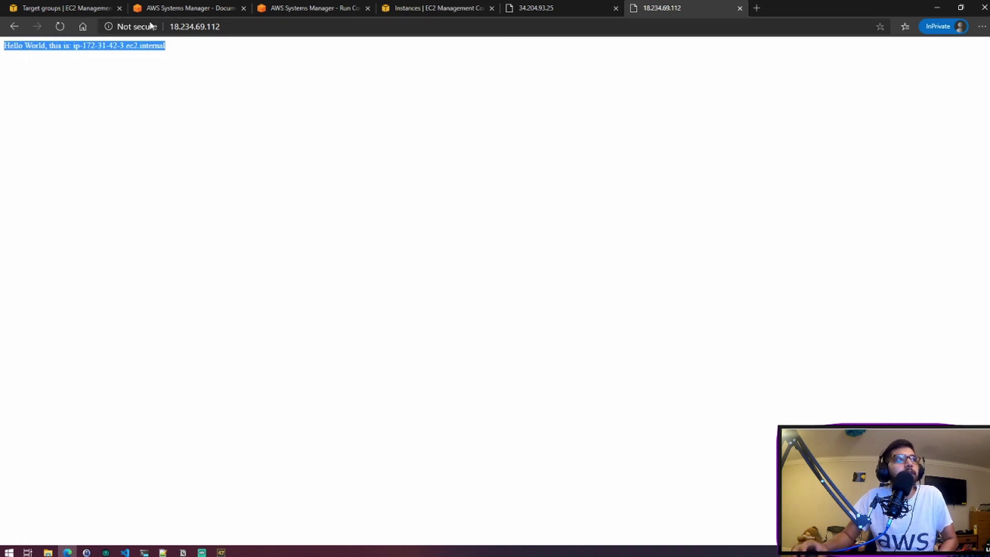
Step: Return to the my-apache-fleet target group and refresh the health status of its registered targets
click(103, 5)
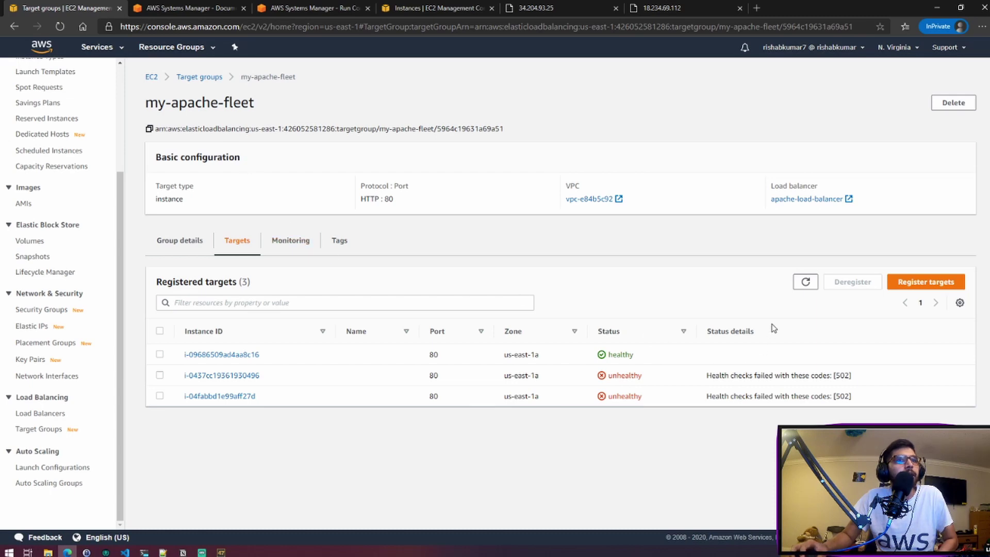
click(807, 290)
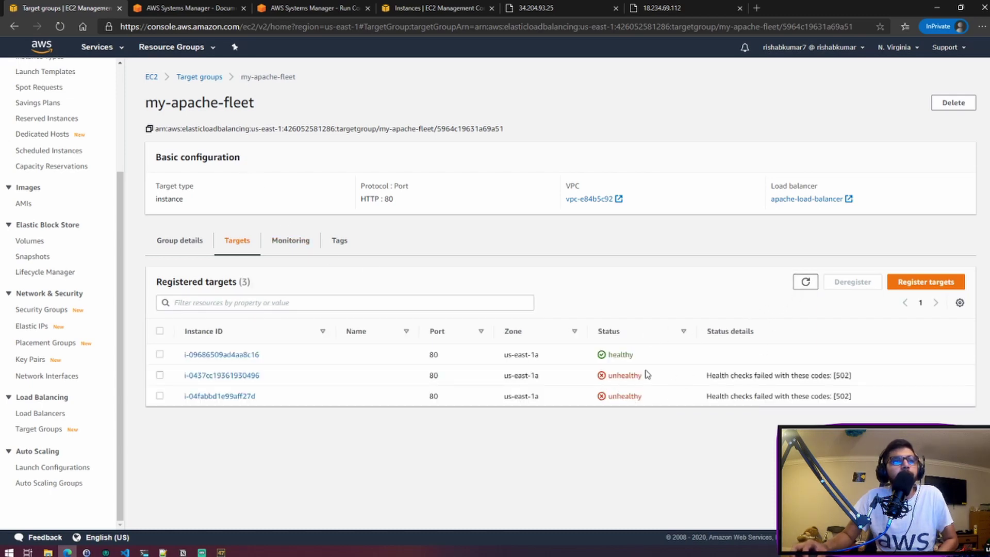
click(807, 283)
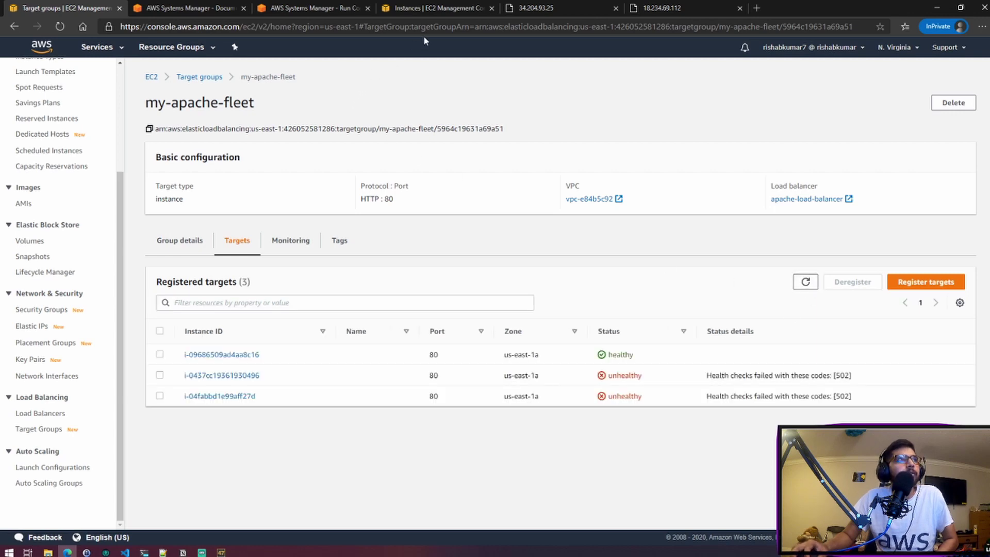
click(458, 7)
click(268, 150)
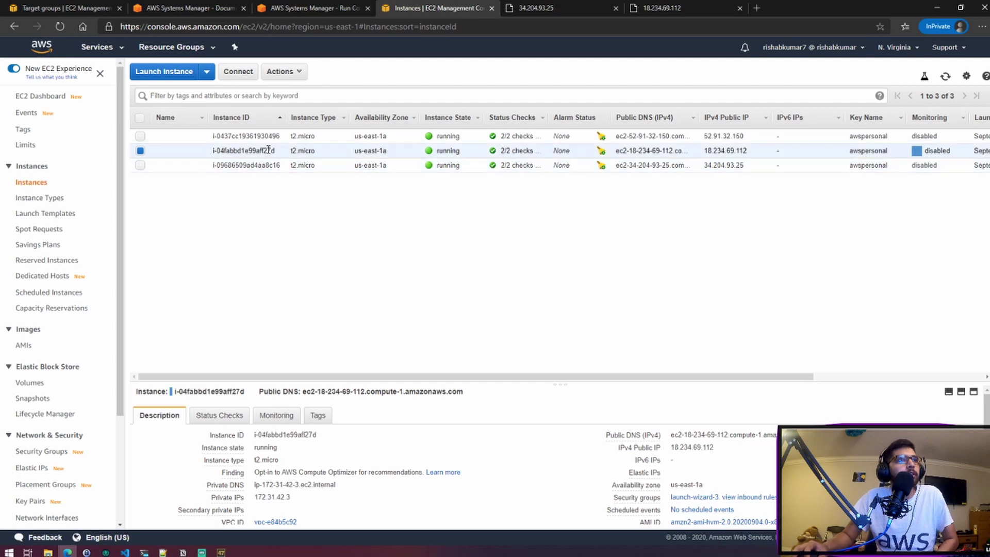
click(722, 137)
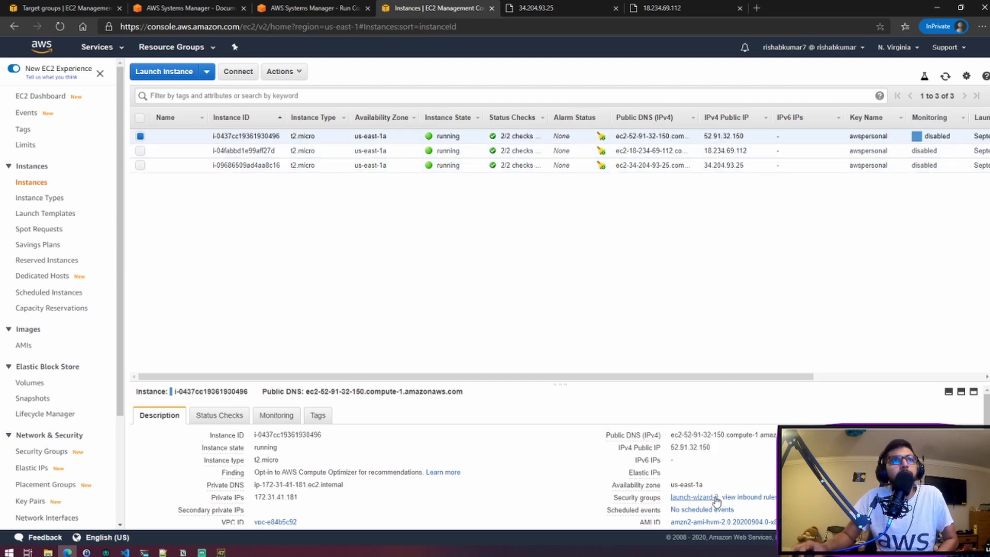
click(719, 447)
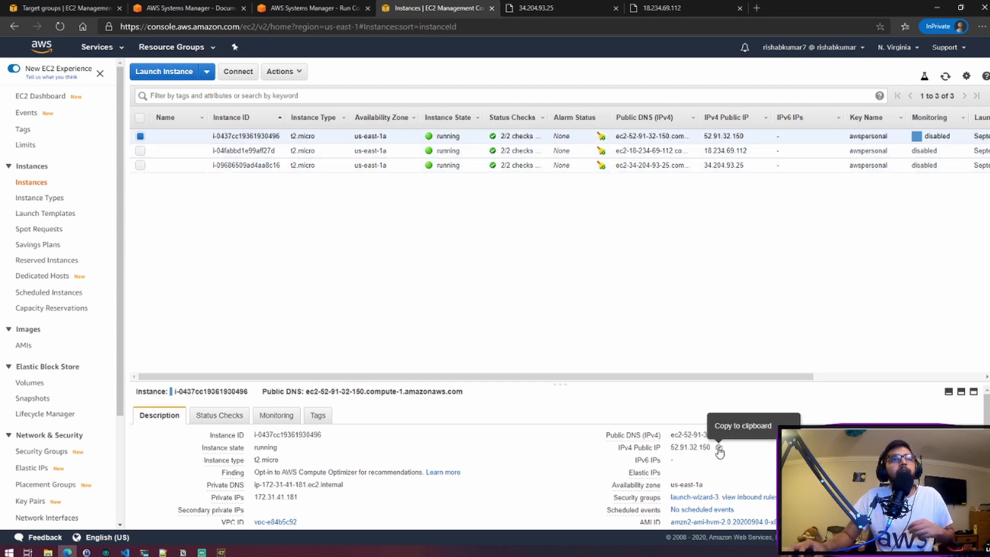
click(719, 448)
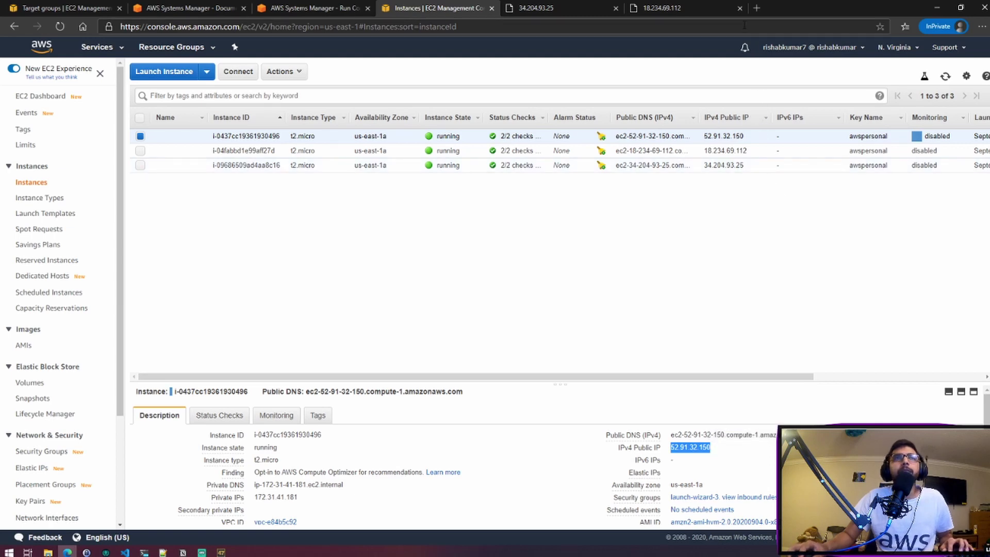
click(756, 7)
key(ctrl+v)
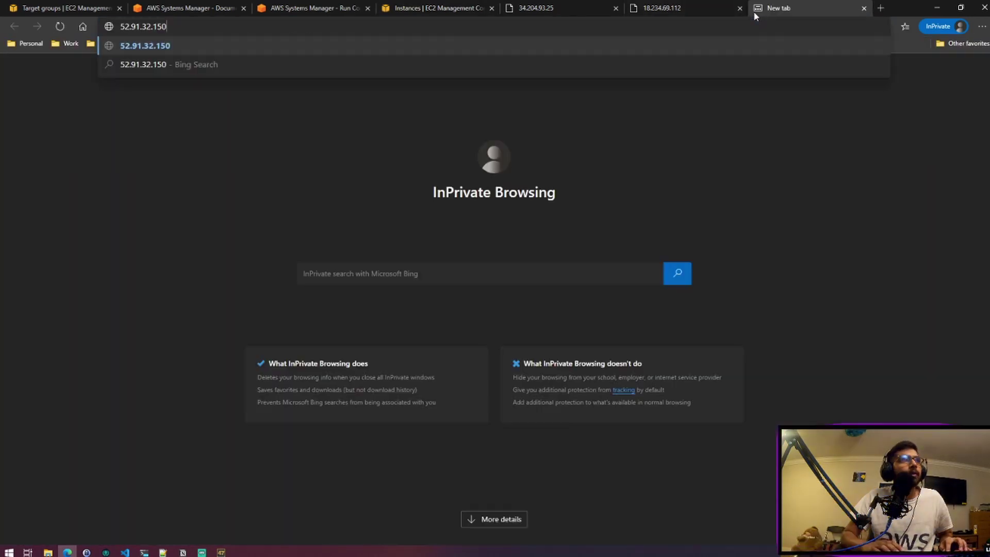
key(Return)
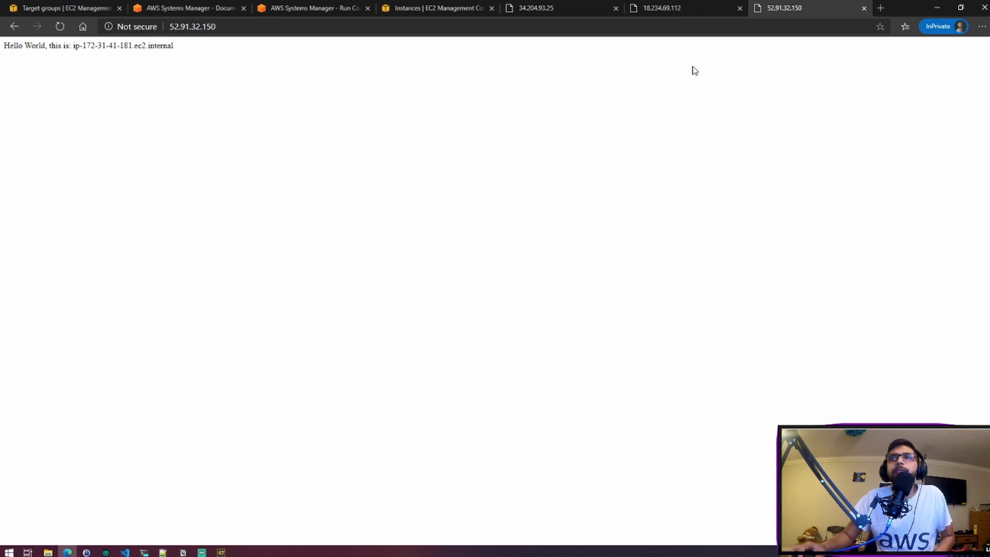
Step: Compare the pages served by the three instances and recheck the health of the my-apache-fleet targets
drag(112, 56, 238, 60)
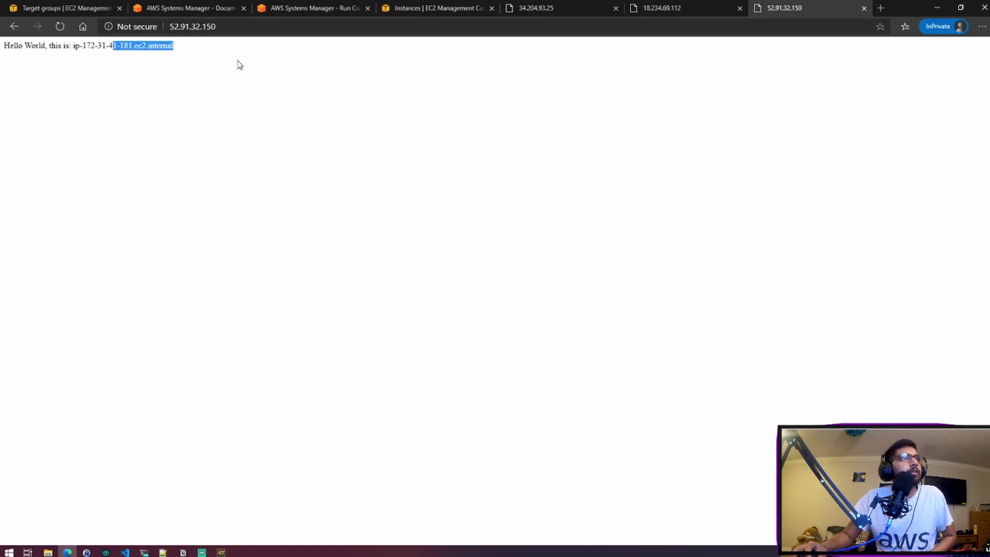
click(237, 60)
click(665, 8)
click(567, 7)
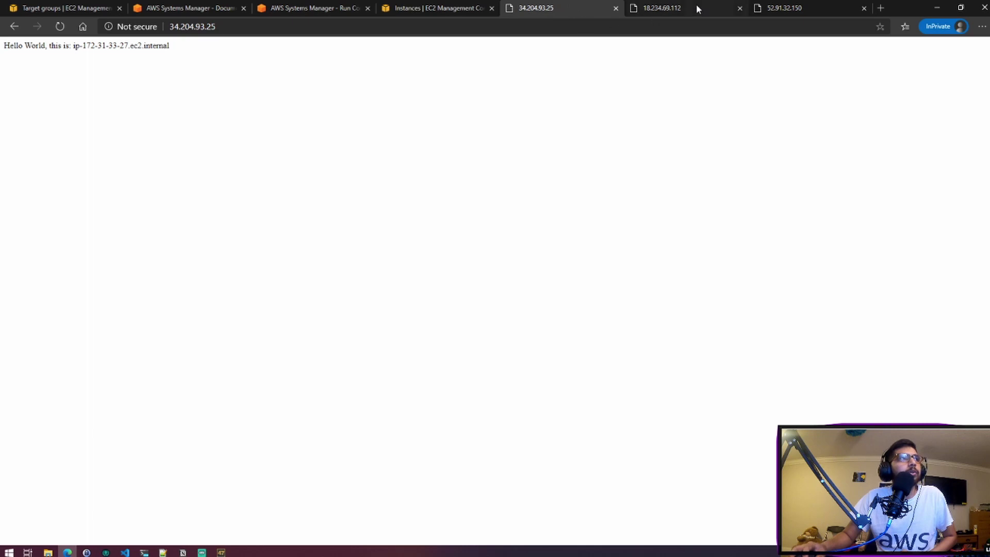
click(77, 7)
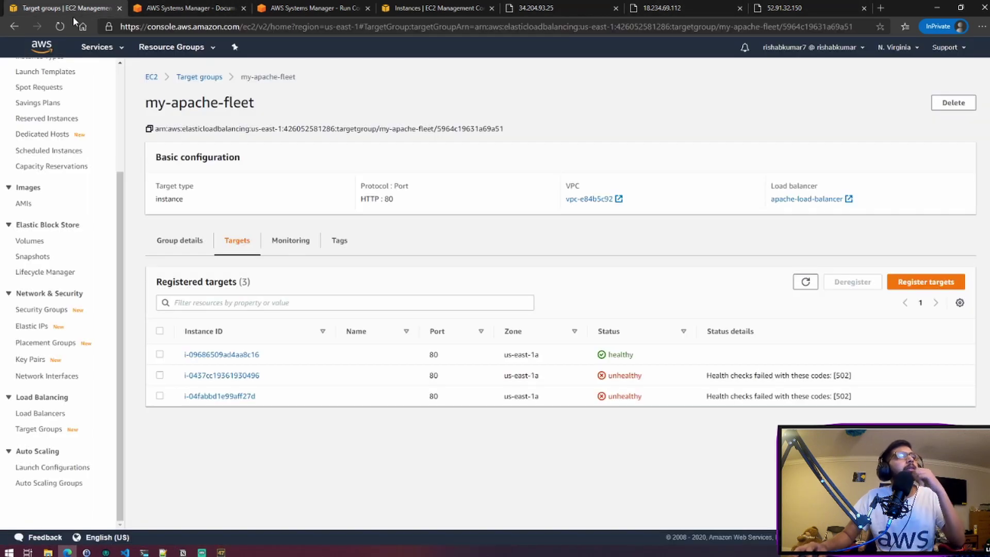
click(805, 282)
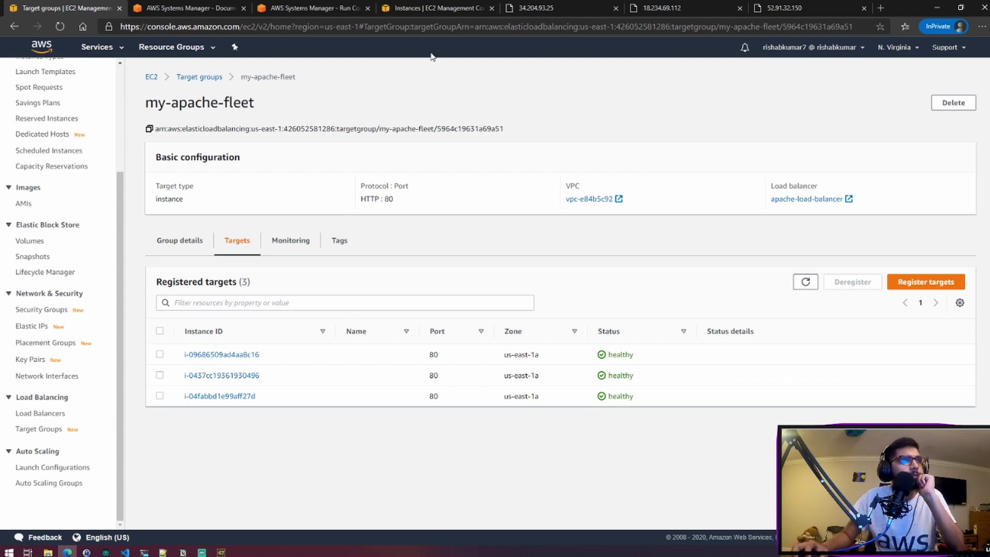
Step: Copy the DNS name of apache-load-balancer from the load balancer list and open it in a new browser tab
click(47, 416)
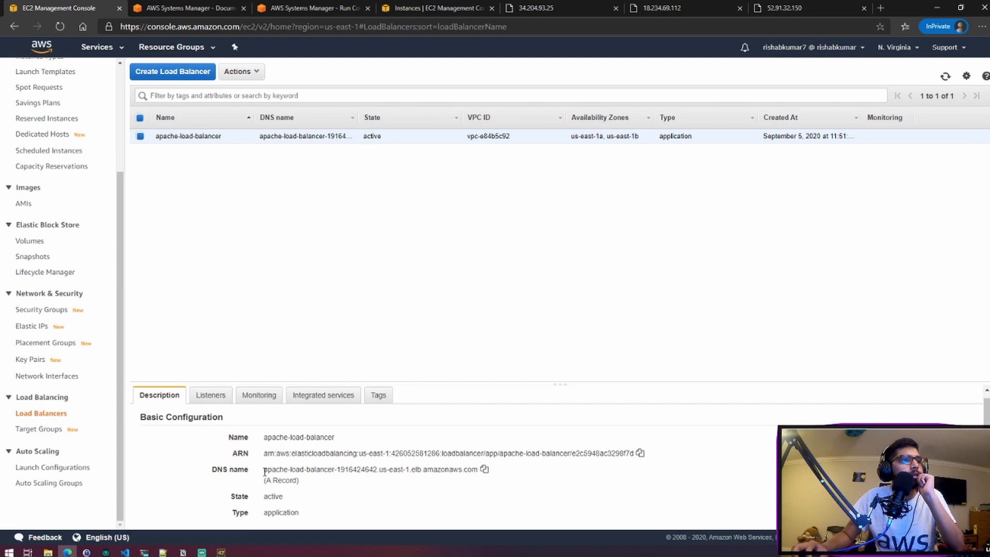
drag(265, 471, 483, 469)
click(485, 469)
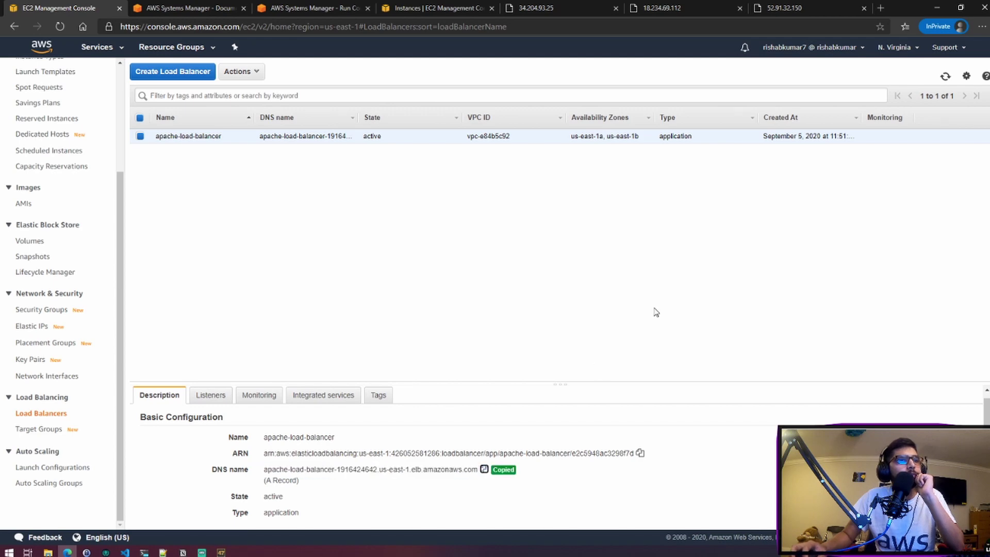
key(ctrl+t)
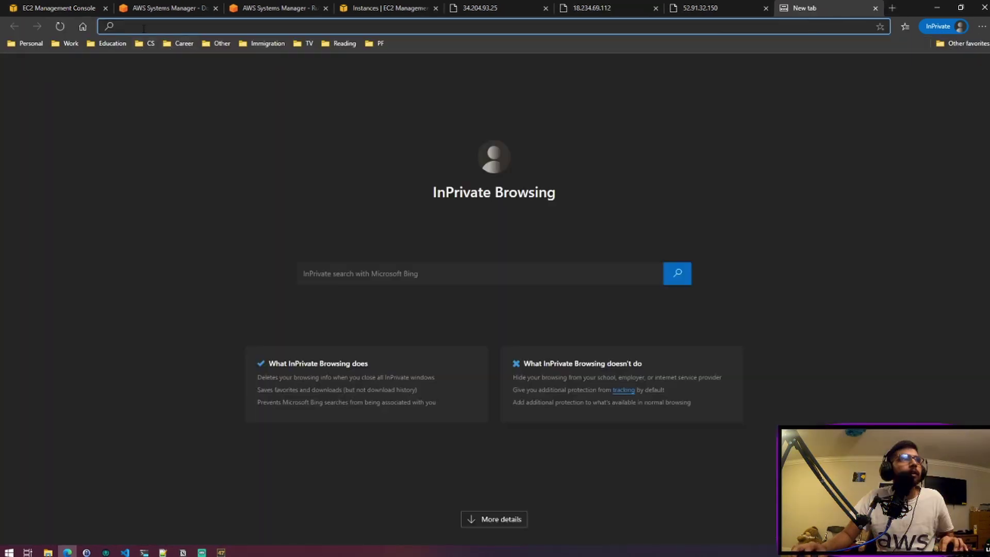
key(ctrl+v)
key(Return)
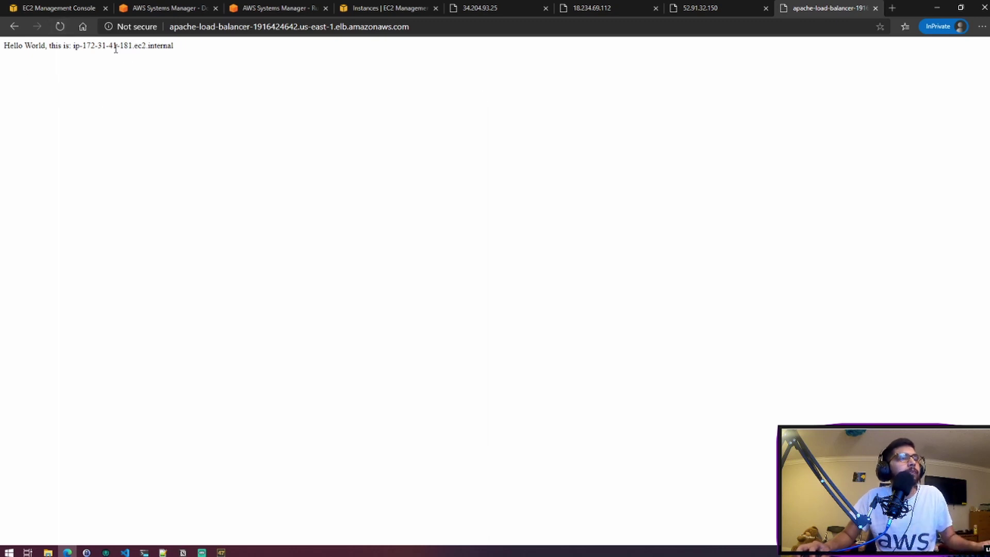
Step: Reload the apache-load-balancer page repeatedly and examine which instance hostname answers each request
click(59, 26)
click(59, 26)
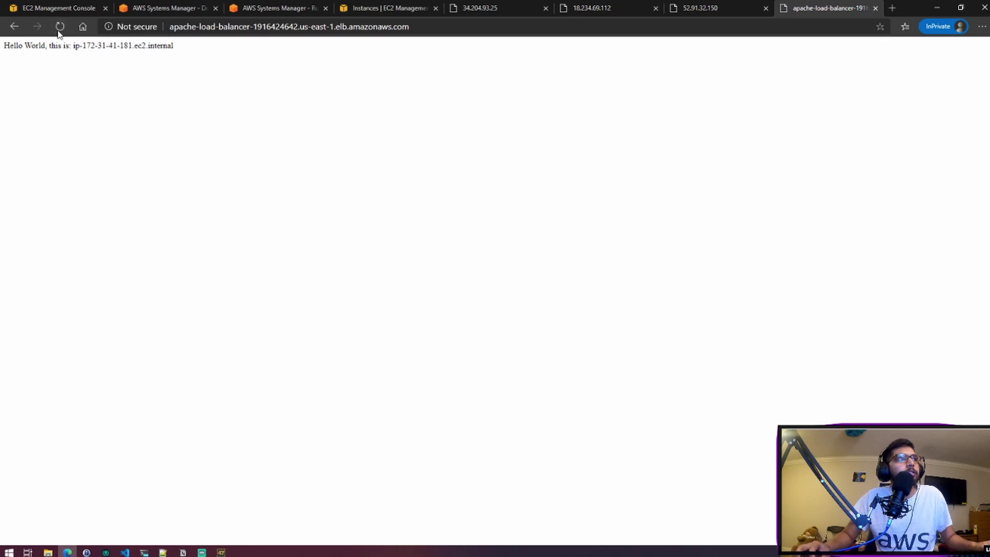
click(59, 28)
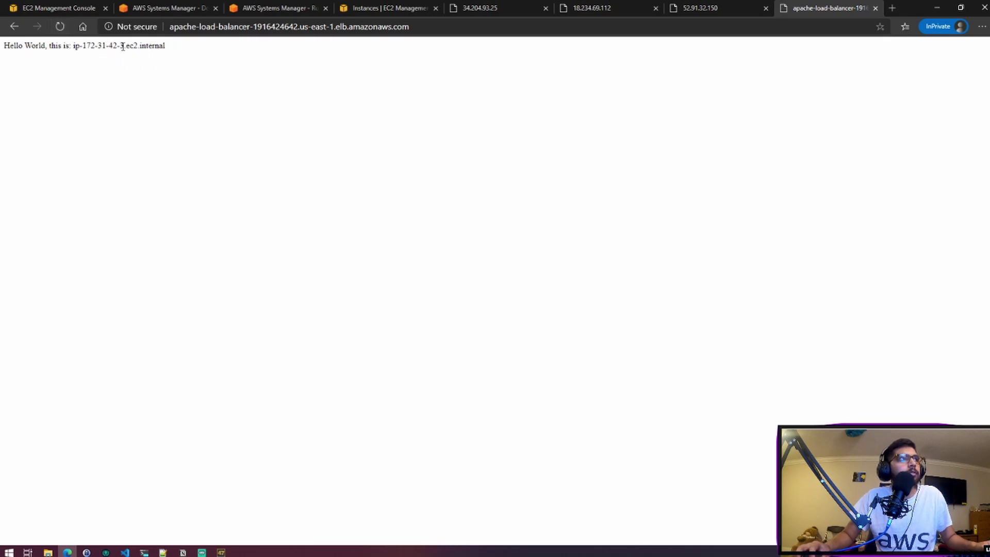
drag(123, 47, 66, 47)
click(90, 58)
click(61, 30)
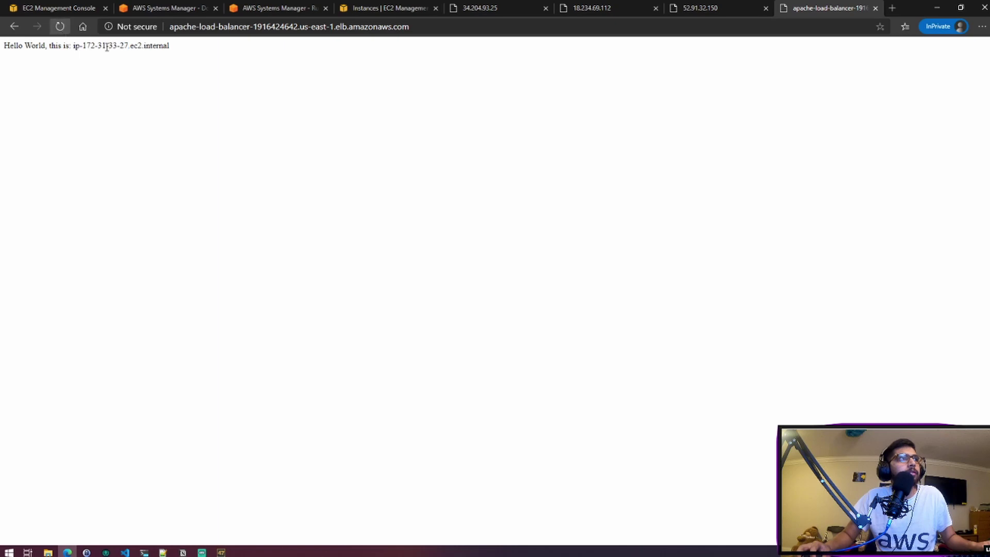
click(60, 27)
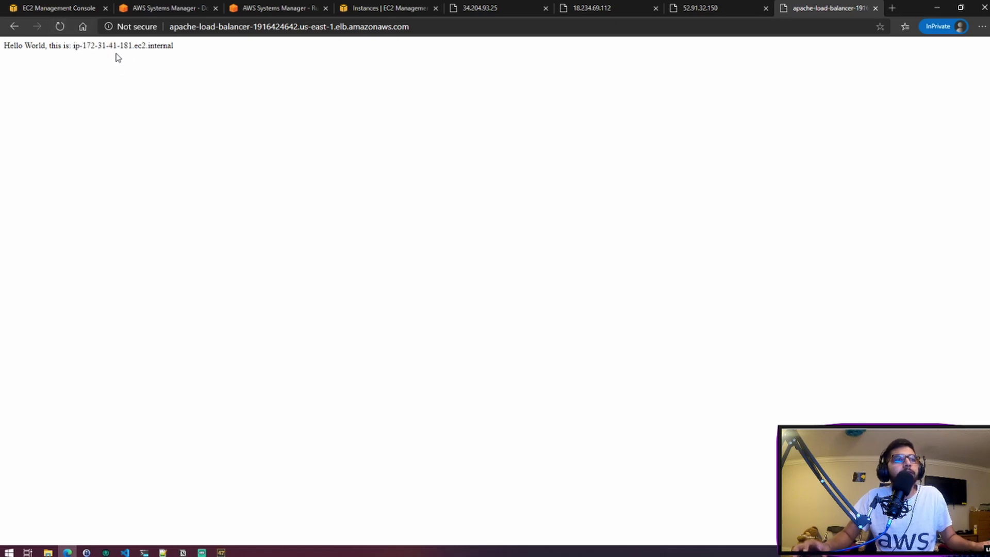
click(61, 26)
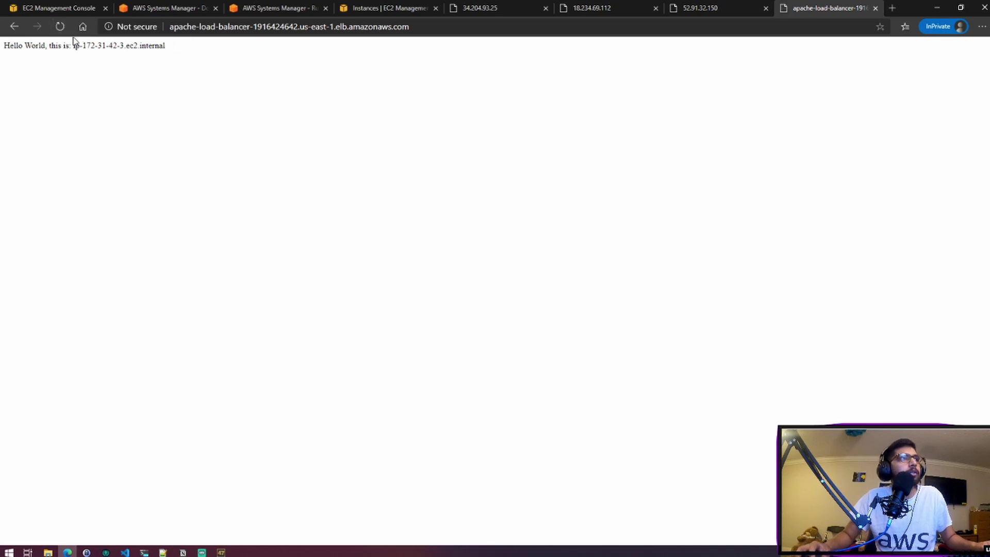
click(60, 26)
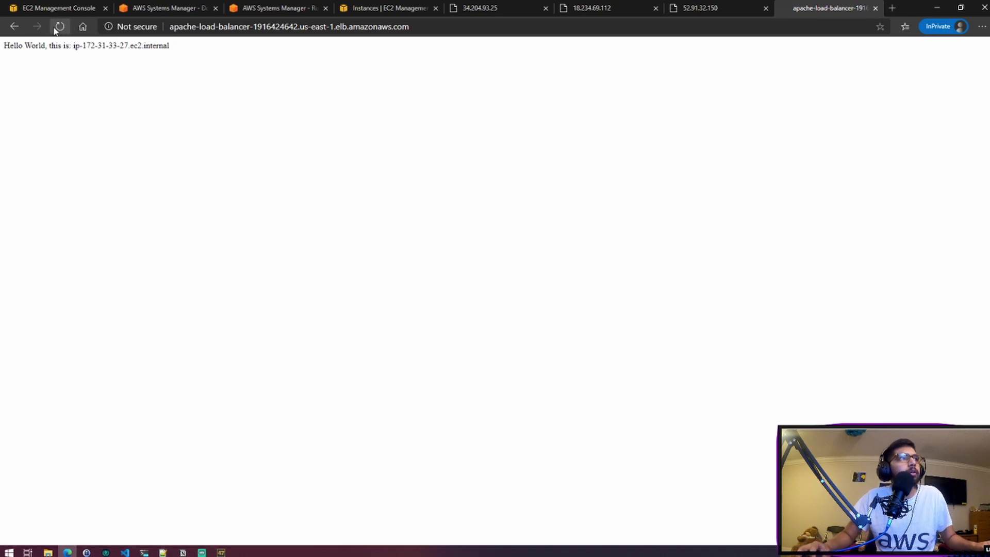
click(60, 27)
click(58, 28)
click(60, 27)
click(60, 27)
click(60, 27)
click(59, 27)
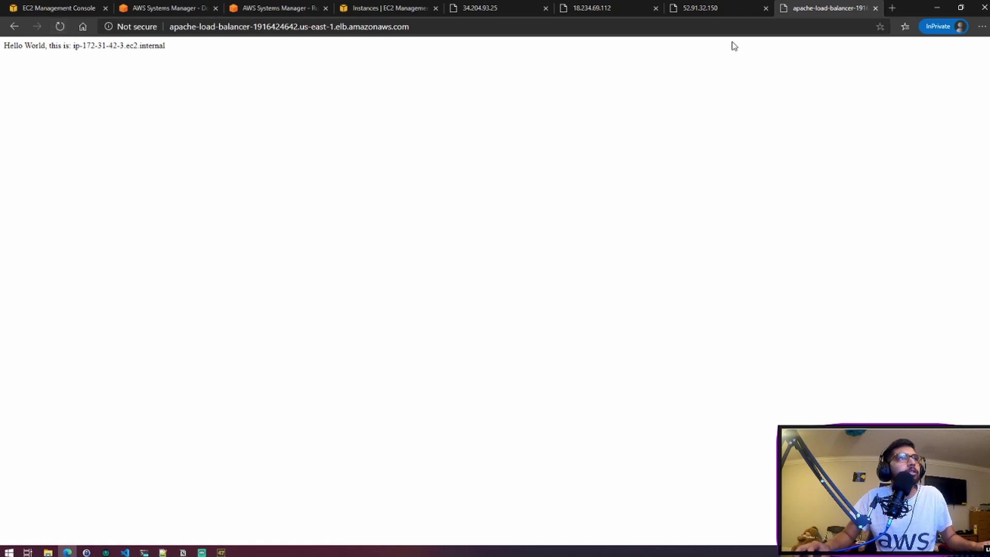
Step: Compare the hostnames served directly at 52.91.32.150, 18.234.69.112 and 34.204.93.25
click(732, 5)
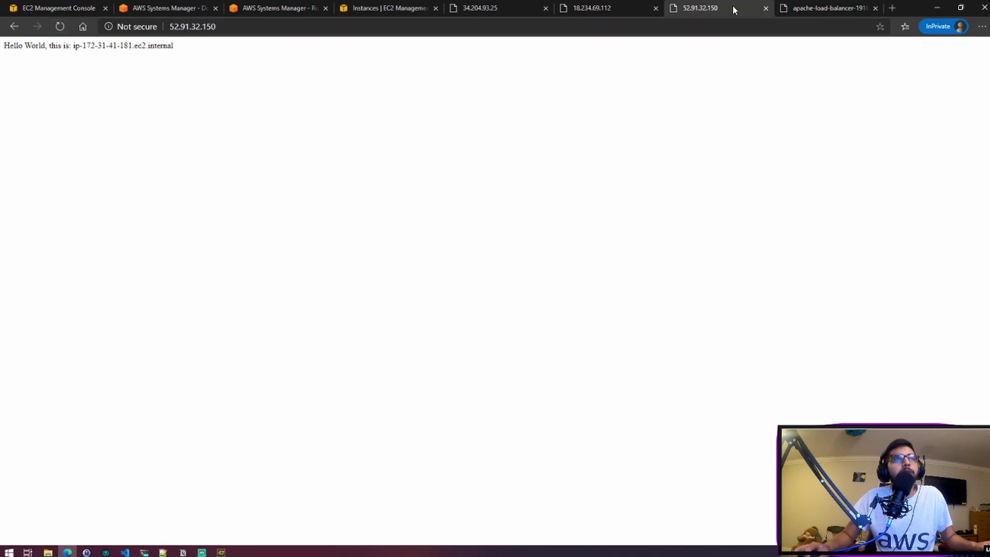
click(608, 7)
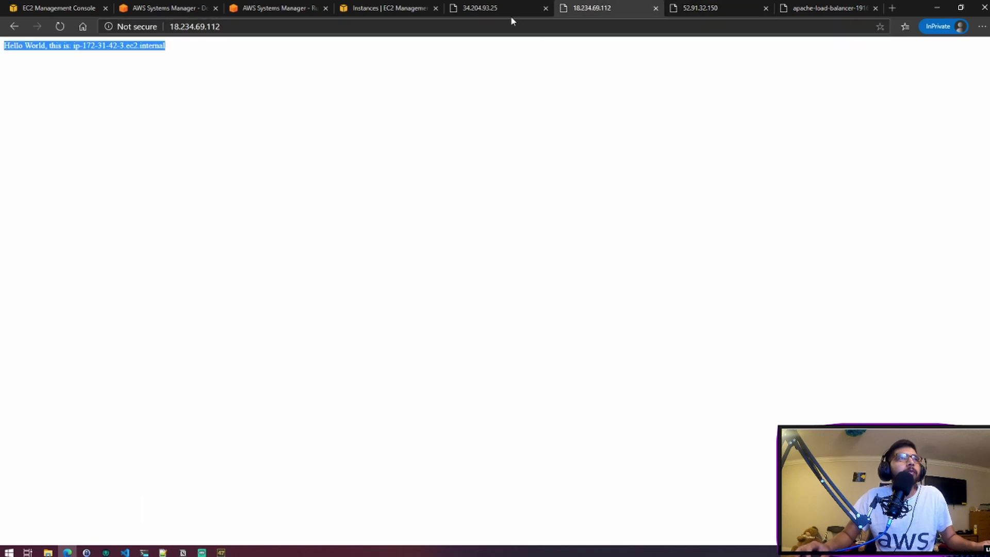
click(509, 11)
click(610, 6)
click(727, 5)
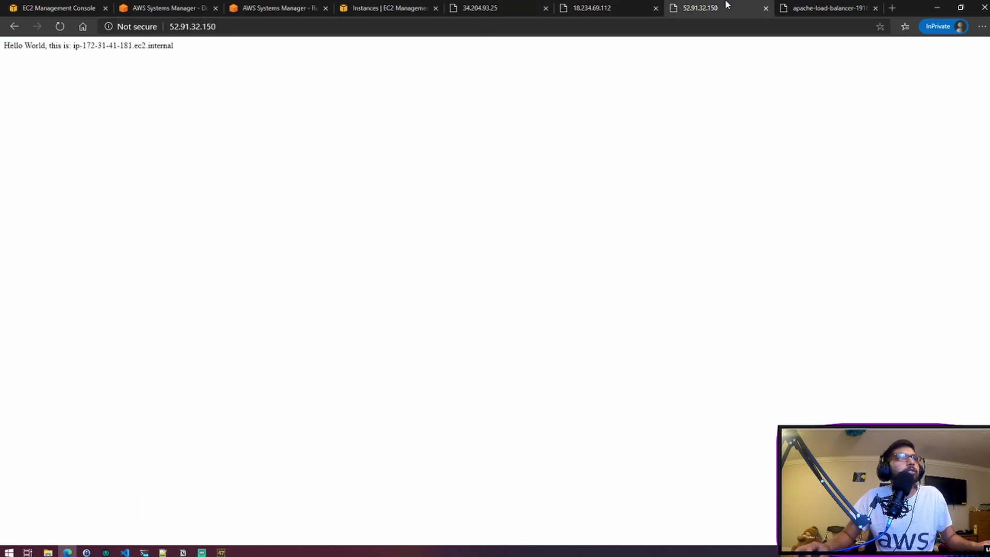
click(621, 6)
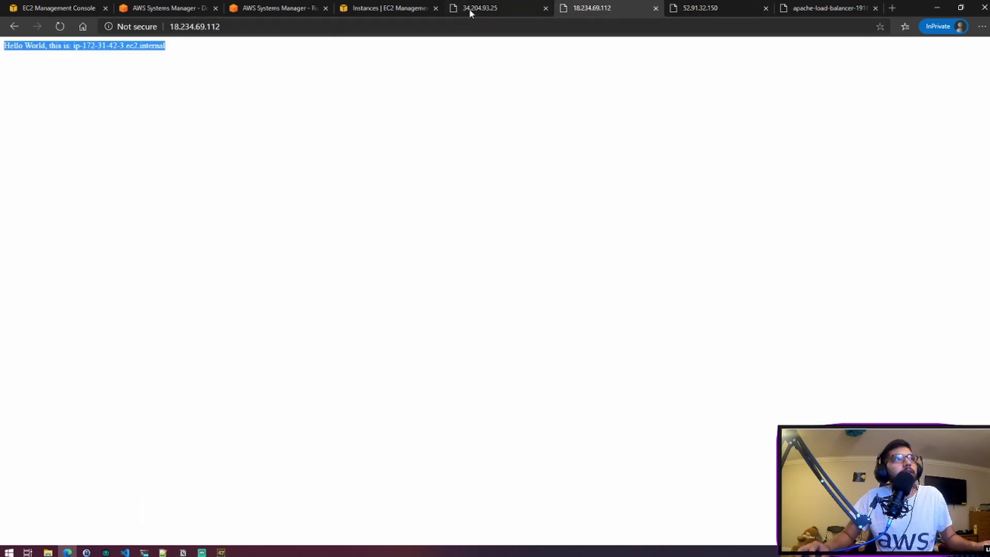
click(506, 8)
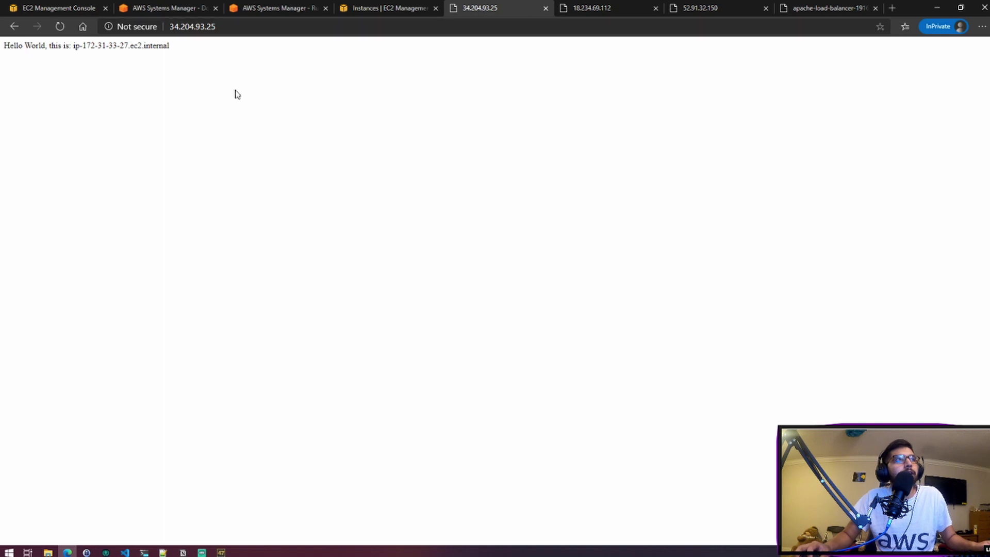
Step: Examine the public address and the message of the page served directly at 34.204.93.25
click(175, 28)
click(223, 30)
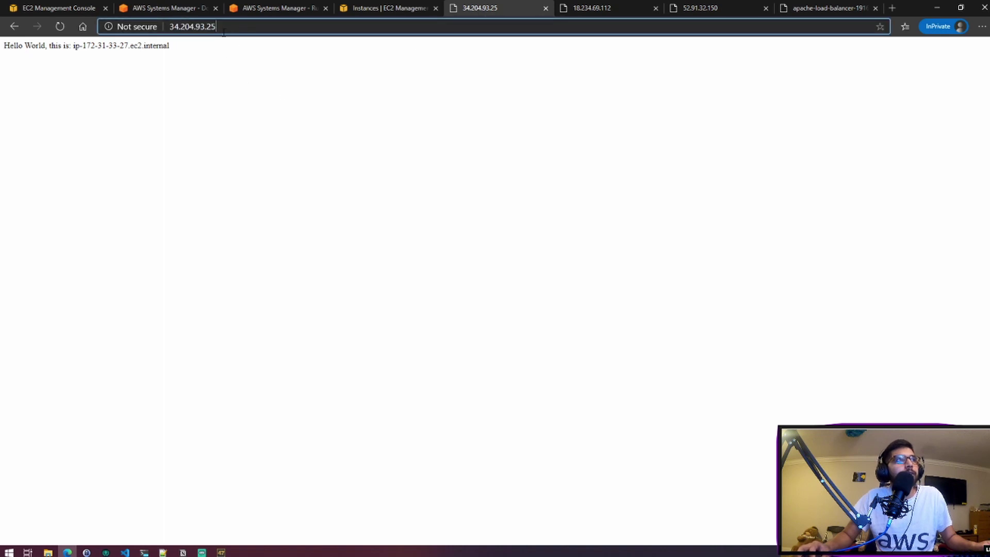
triple_click(229, 28)
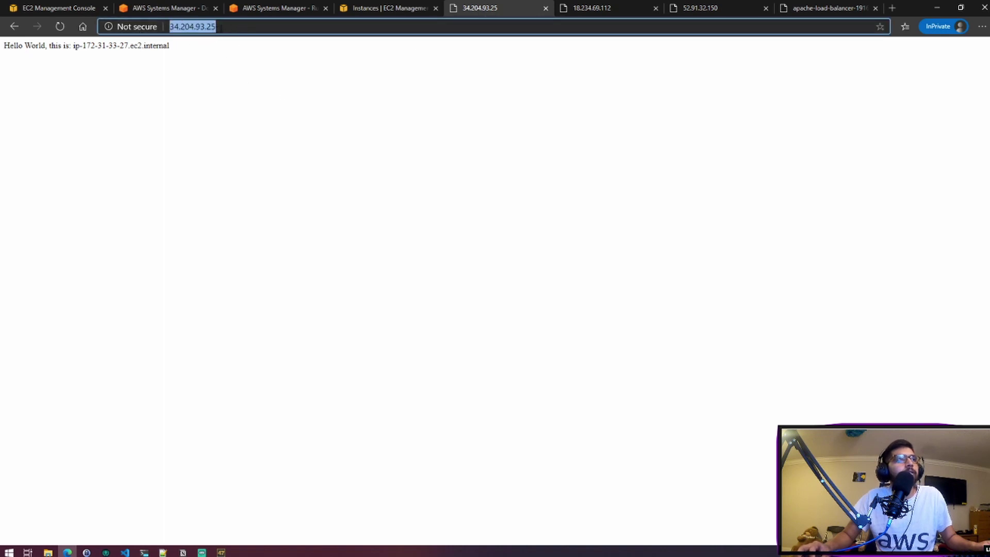
click(219, 28)
triple_click(219, 28)
drag(221, 53, 31, 46)
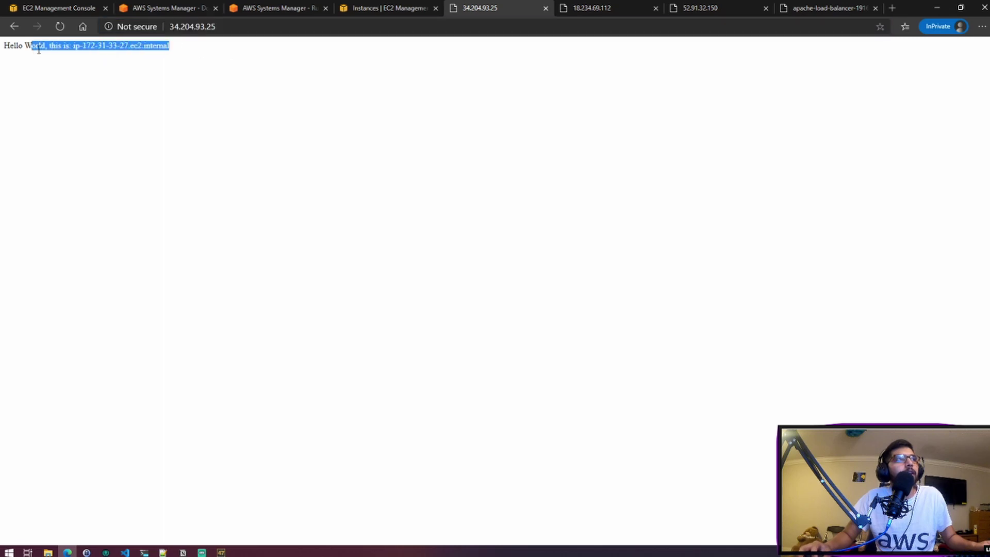
Step: Reload the load balancer page and compare its message with the page served directly at 52.91.32.150
click(832, 5)
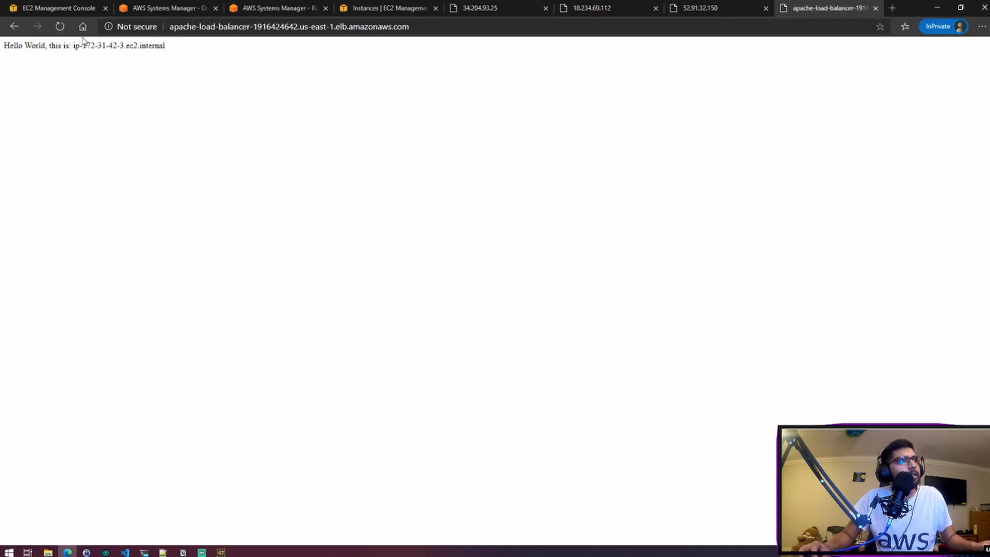
drag(176, 61, 35, 39)
click(59, 27)
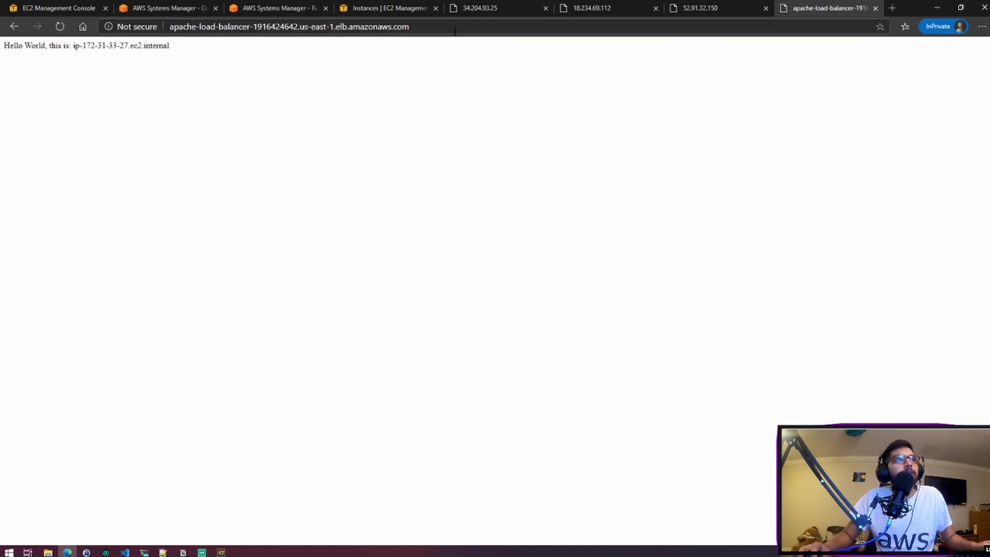
click(689, 11)
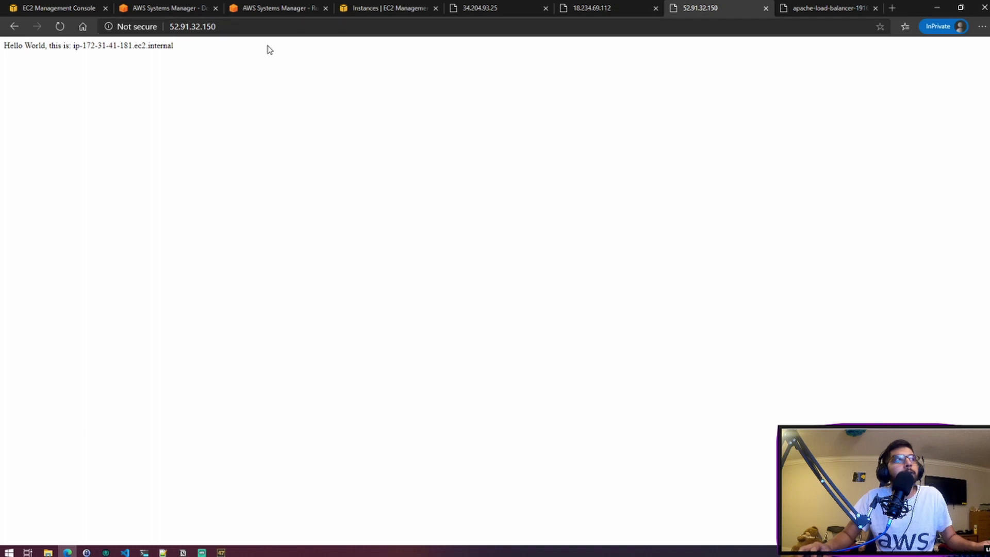
click(229, 28)
drag(205, 57, 2, 59)
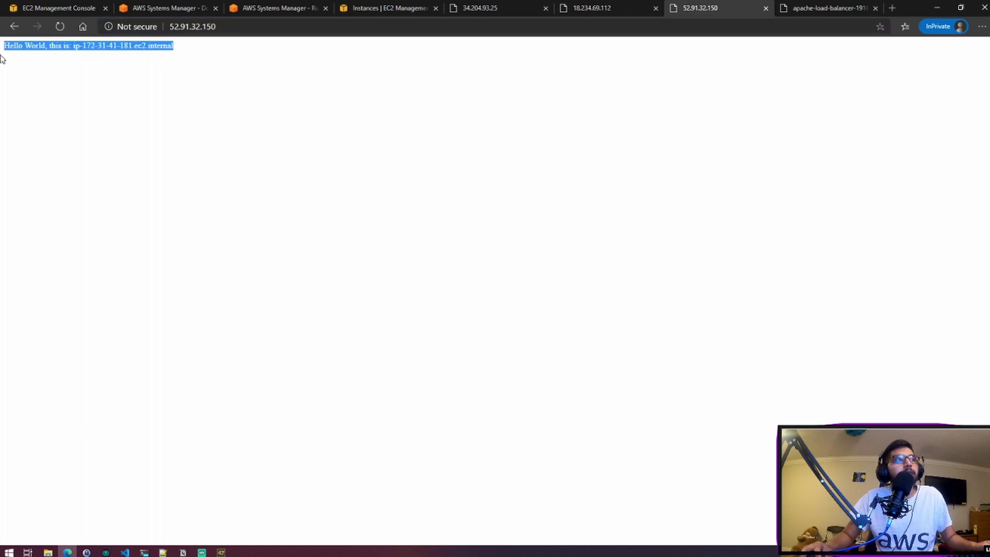
click(406, 7)
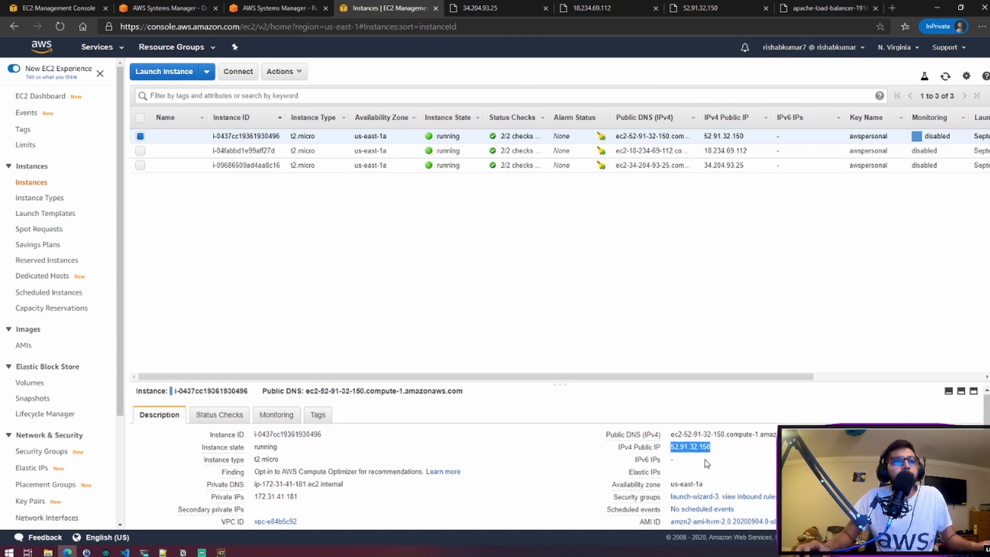
scroll(592, 456, down, 1)
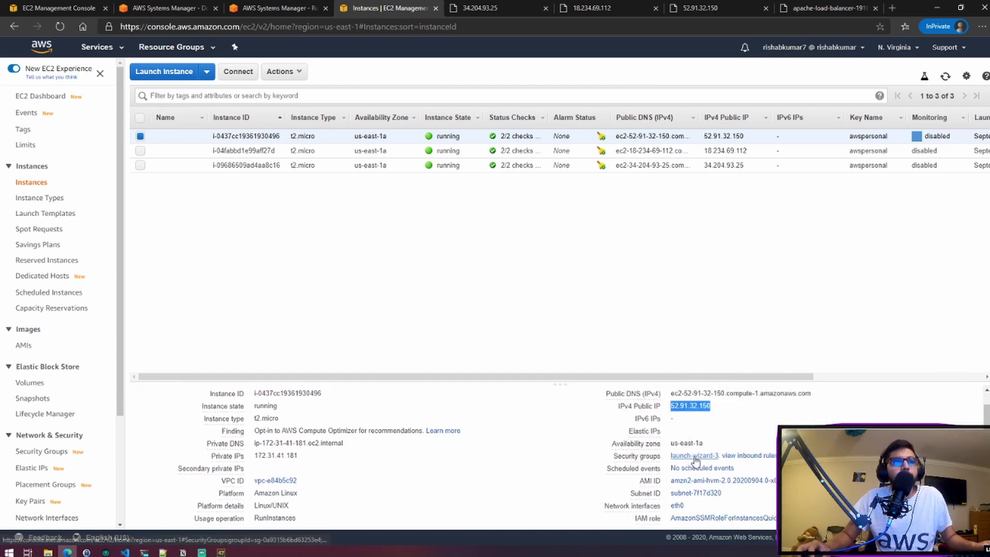
click(694, 456)
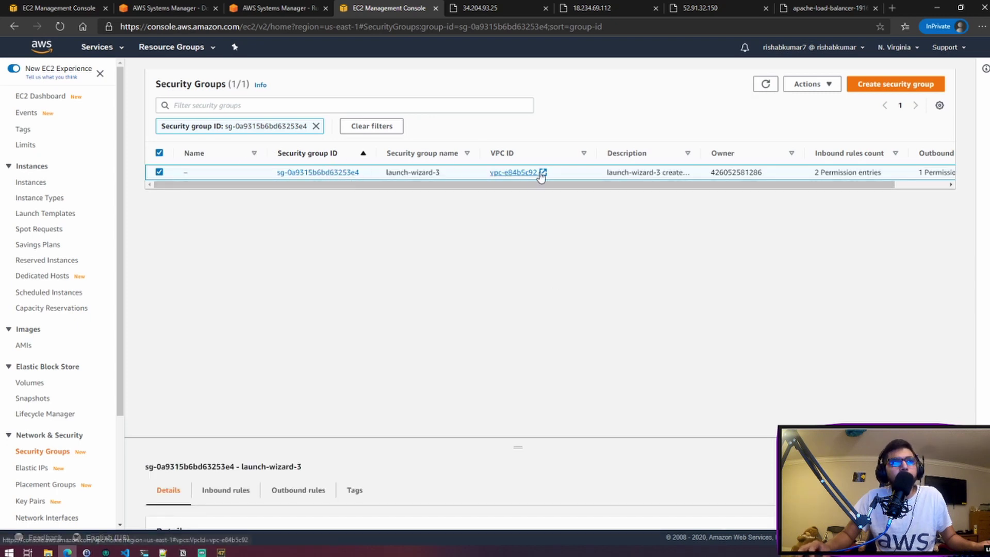
click(341, 177)
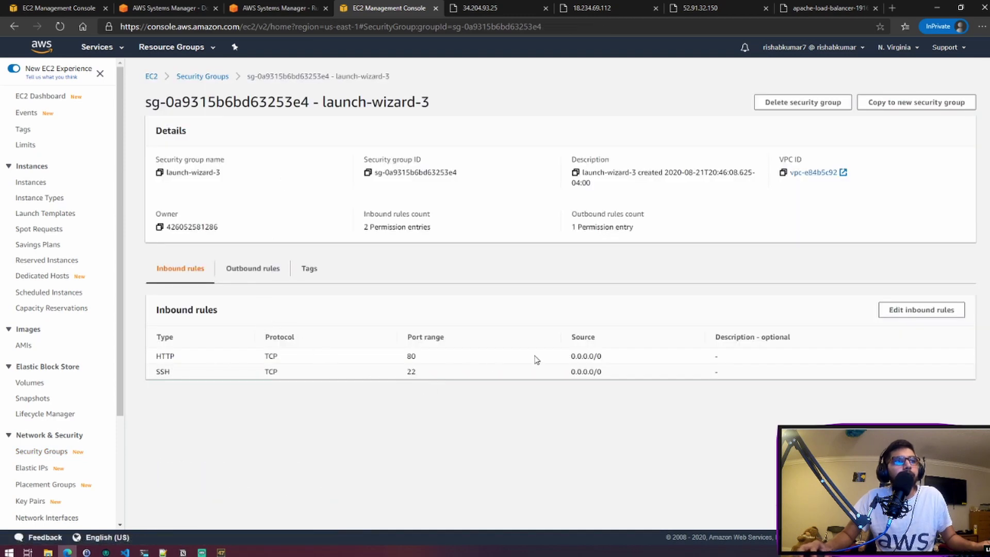
Step: Replace the HTTP inbound rule's 0.0.0.0/0 source with the apache-load-balancer security group and save the rules
click(917, 315)
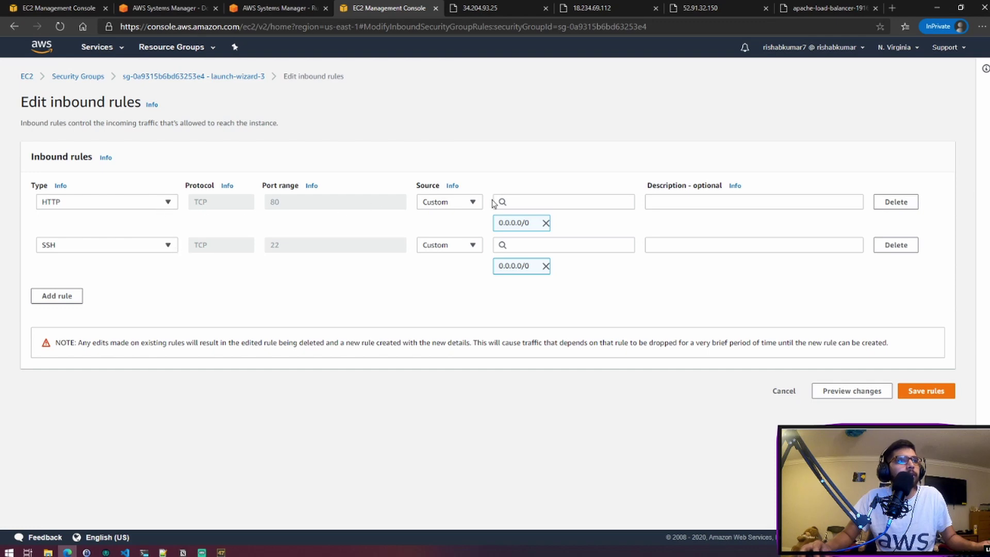
click(545, 223)
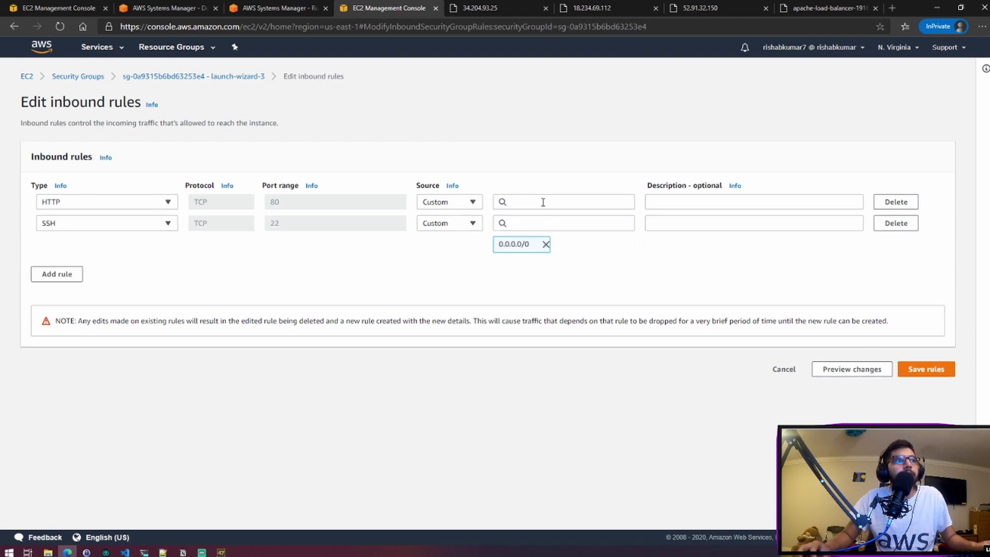
click(543, 202)
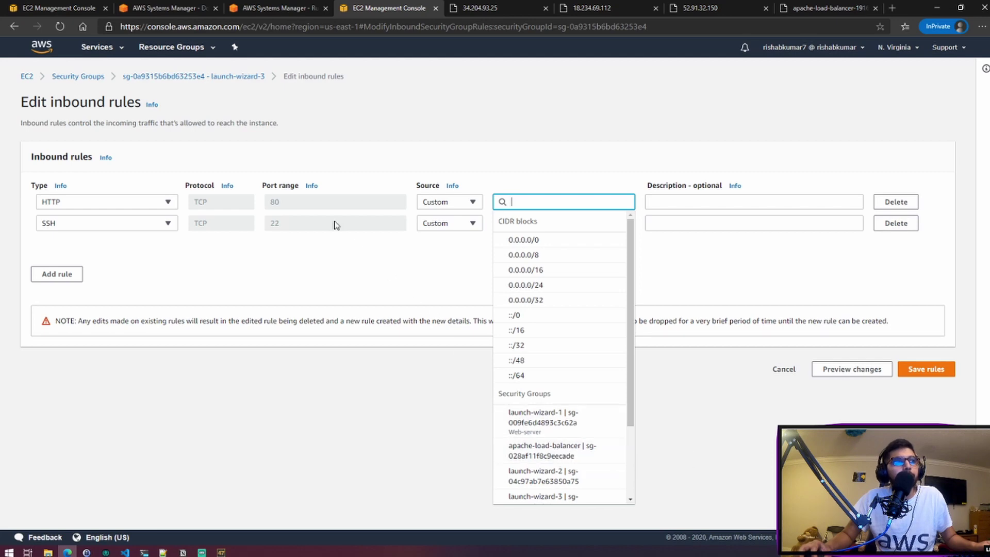
click(571, 456)
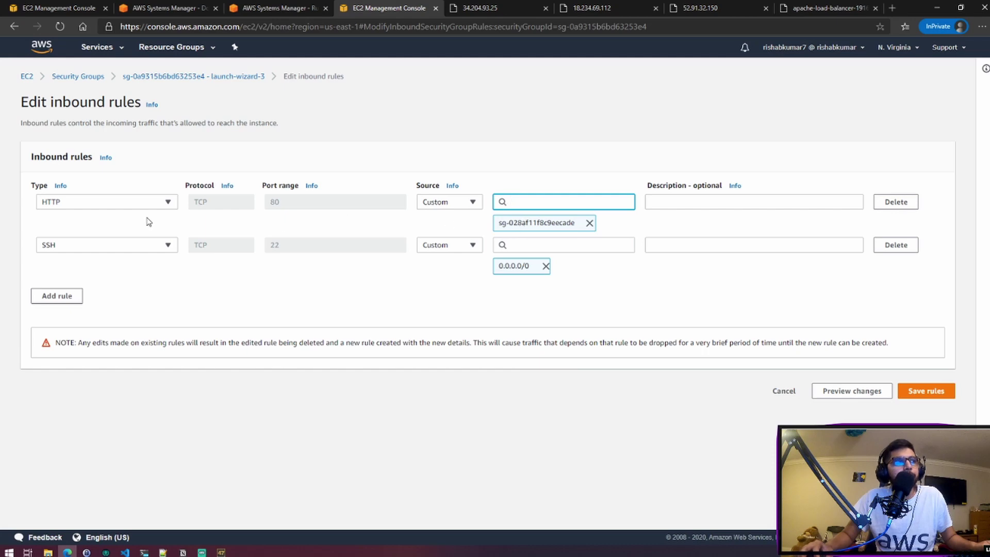
click(930, 392)
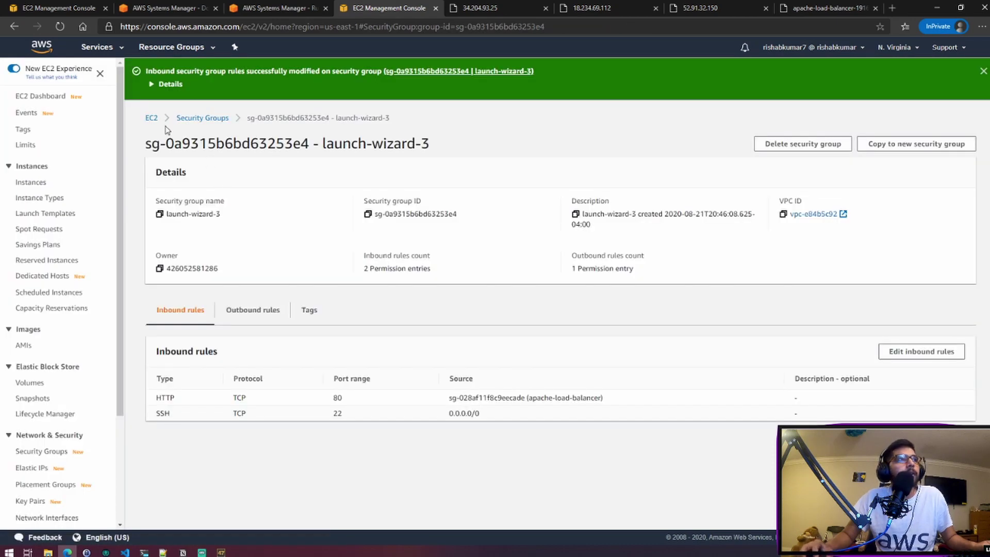
Step: Return to the running EC2 instances and reload the page at 34.204.93.25 to test direct access
click(150, 118)
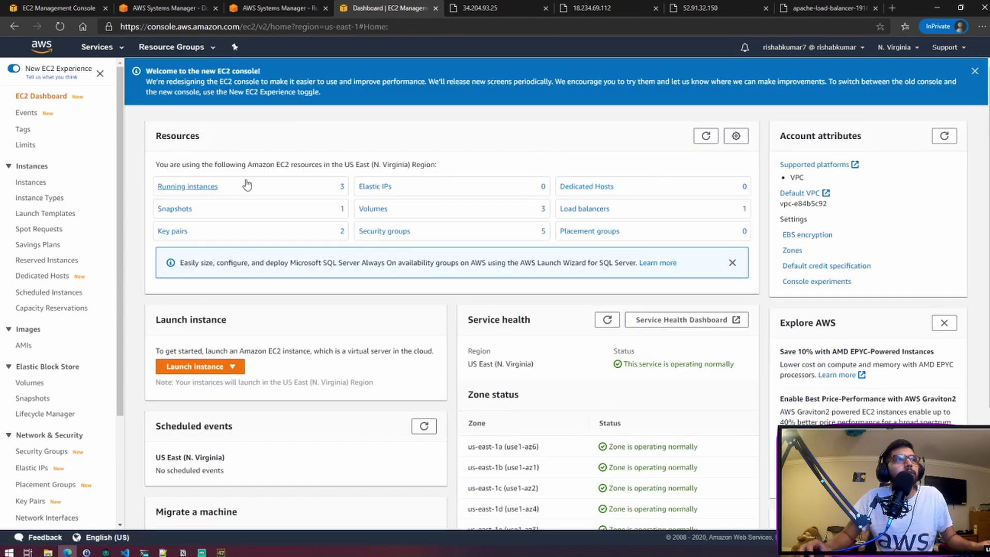
click(194, 184)
click(489, 8)
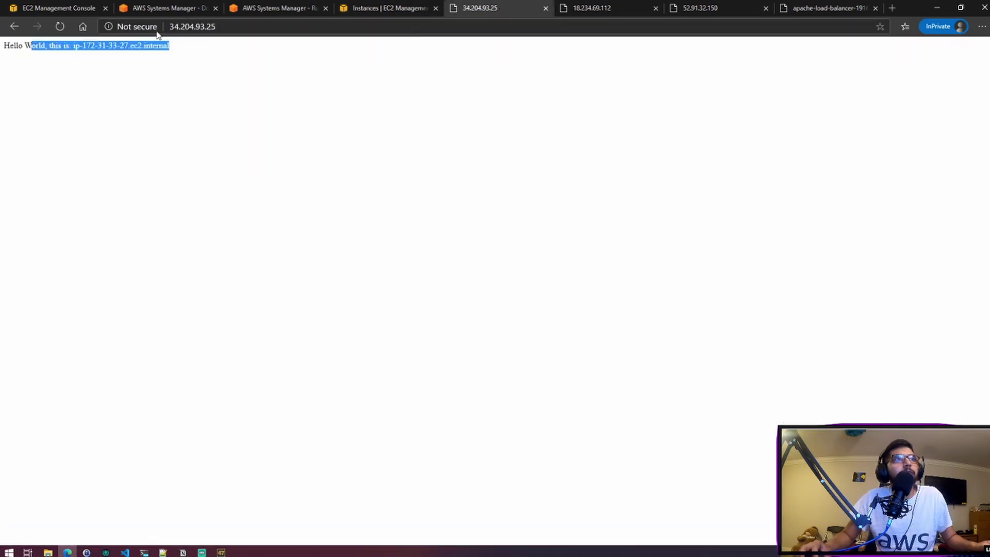
click(60, 30)
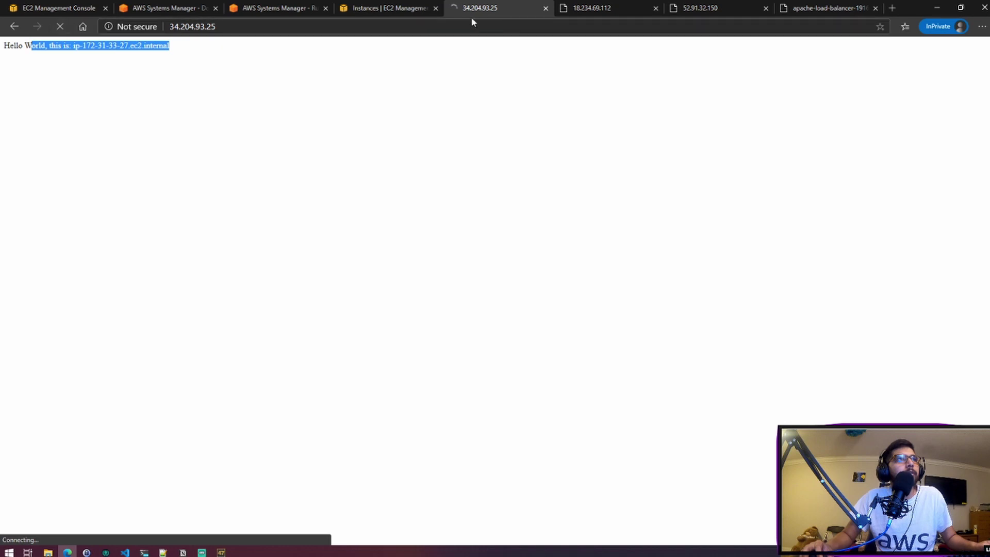
Step: Reload the pages at 18.234.69.112 and 52.91.32.150 to test direct access, and return to the one at 34.204.93.25
click(587, 8)
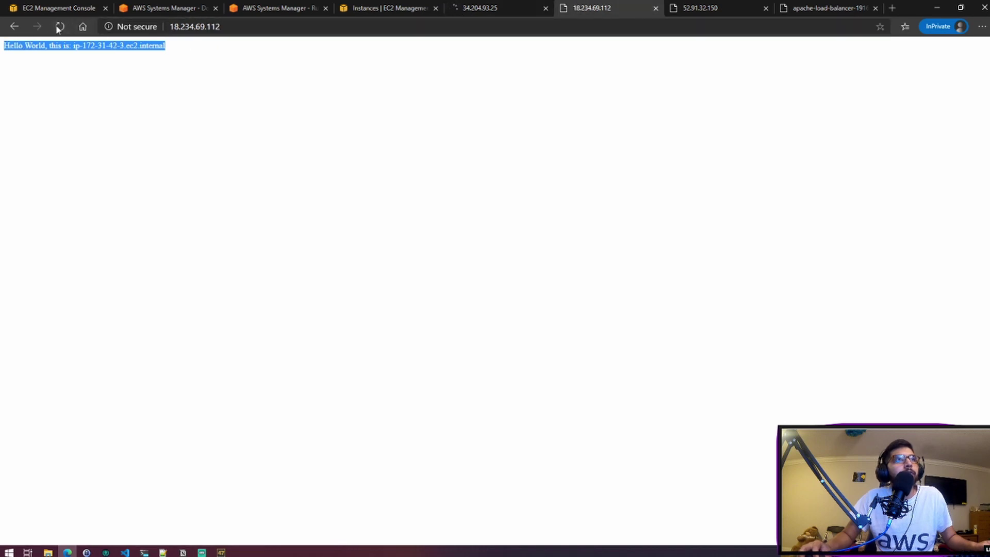
click(60, 26)
click(668, 15)
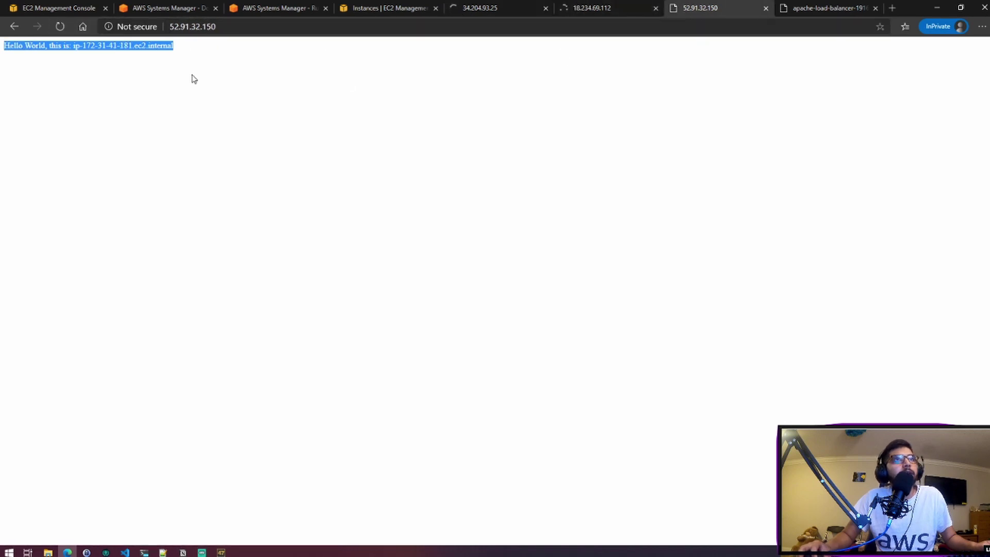
click(60, 27)
click(453, 9)
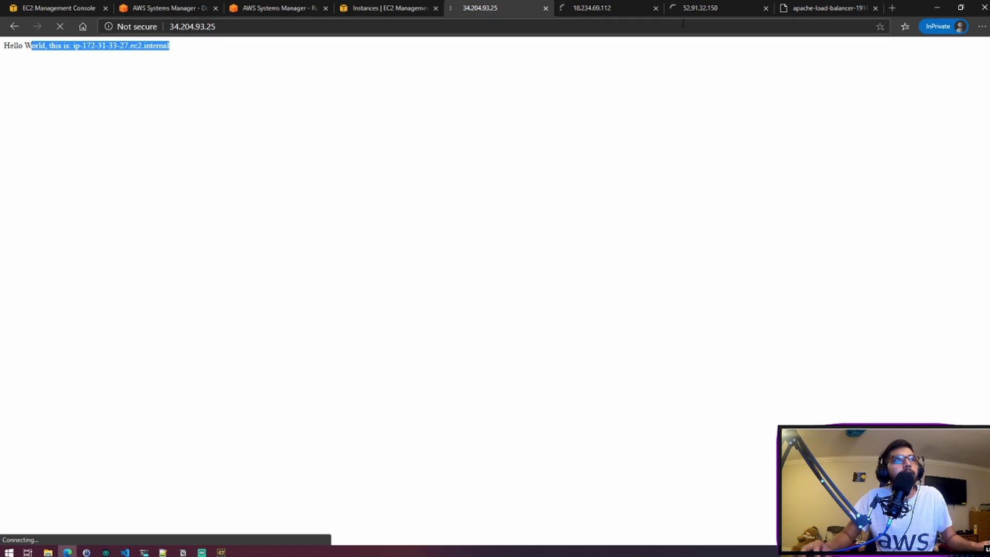
Step: Reload the Apache load balancer's DNS page several times to test access through the load balancer
click(817, 11)
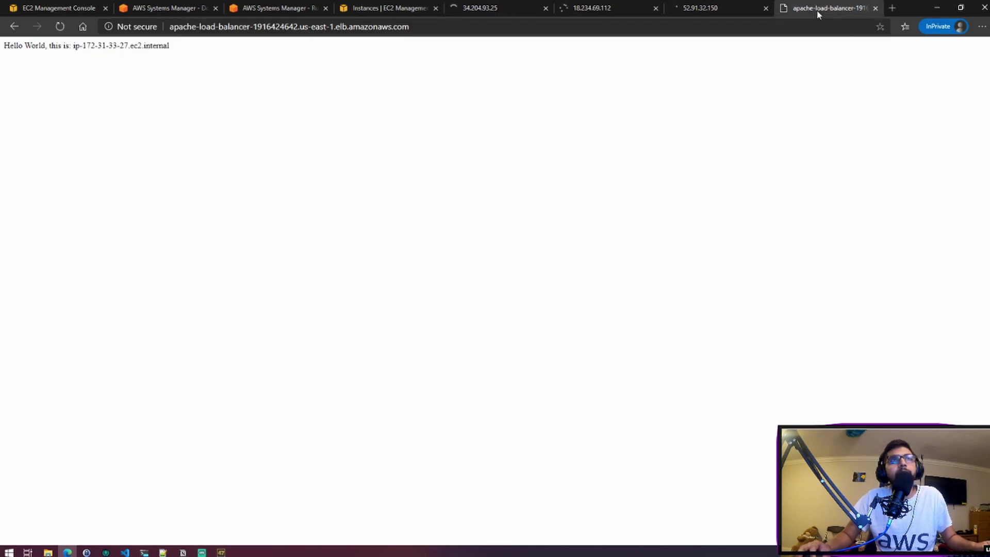
click(60, 27)
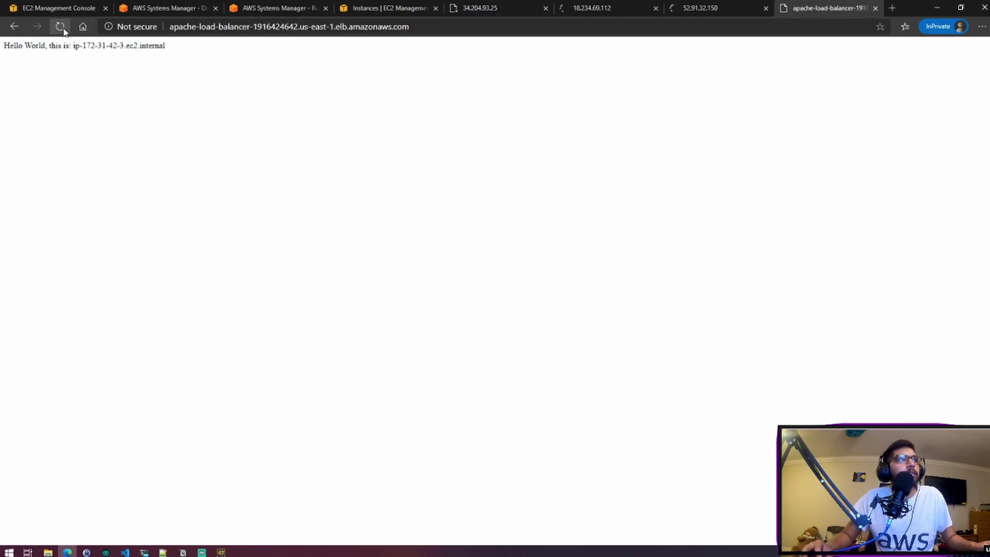
click(61, 27)
click(60, 28)
click(60, 28)
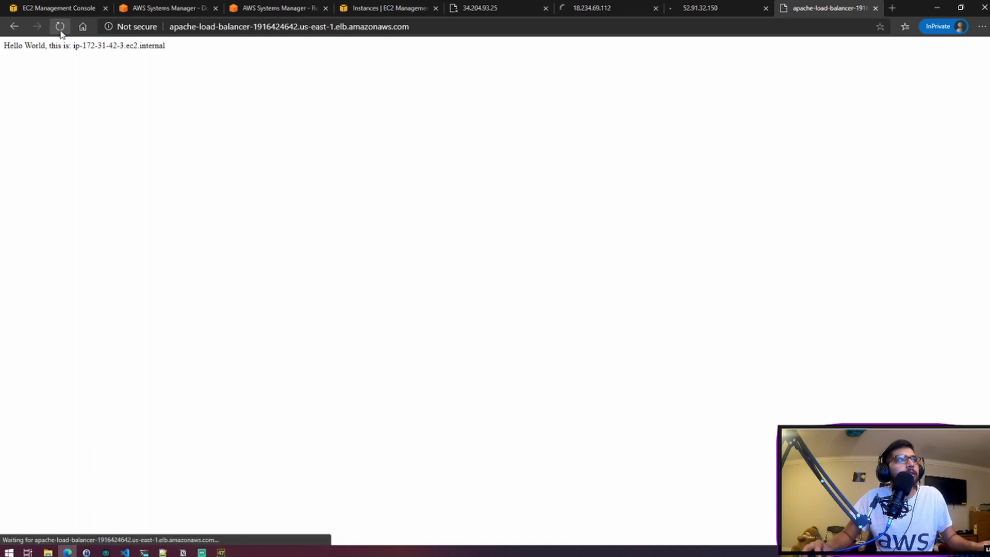
click(60, 29)
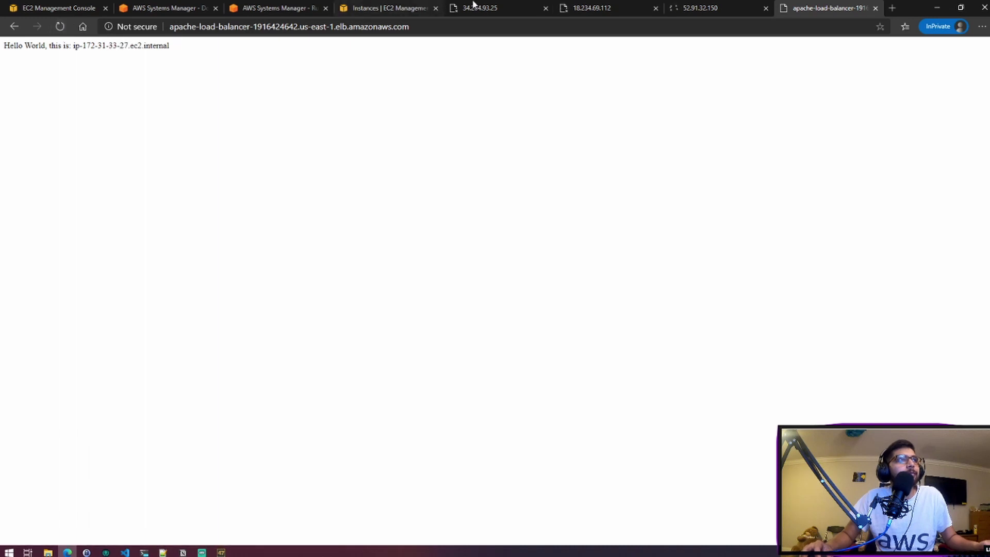
Step: Check whether the pages at 34.204.93.25, 18.234.69.112 and 52.91.32.150 still respond to direct requests
click(471, 8)
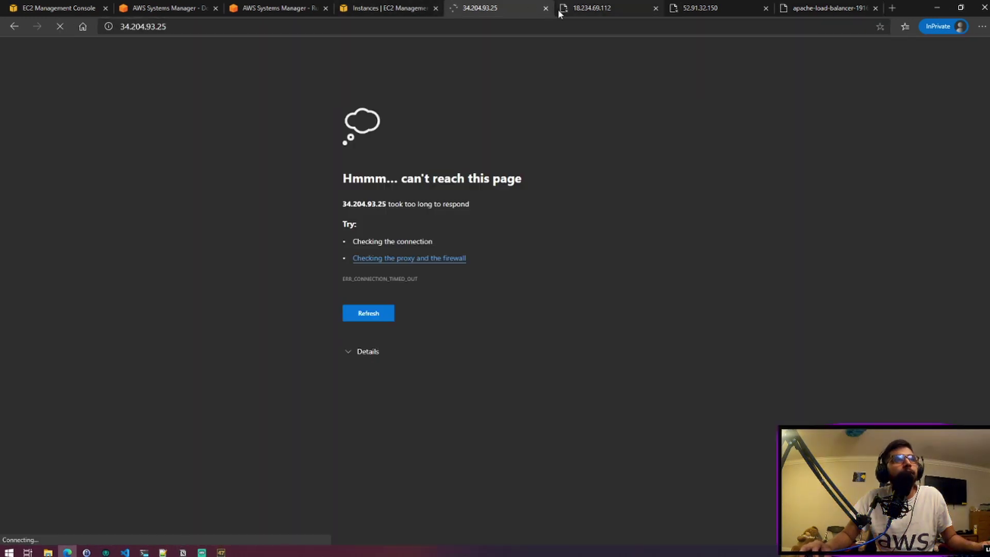
click(618, 8)
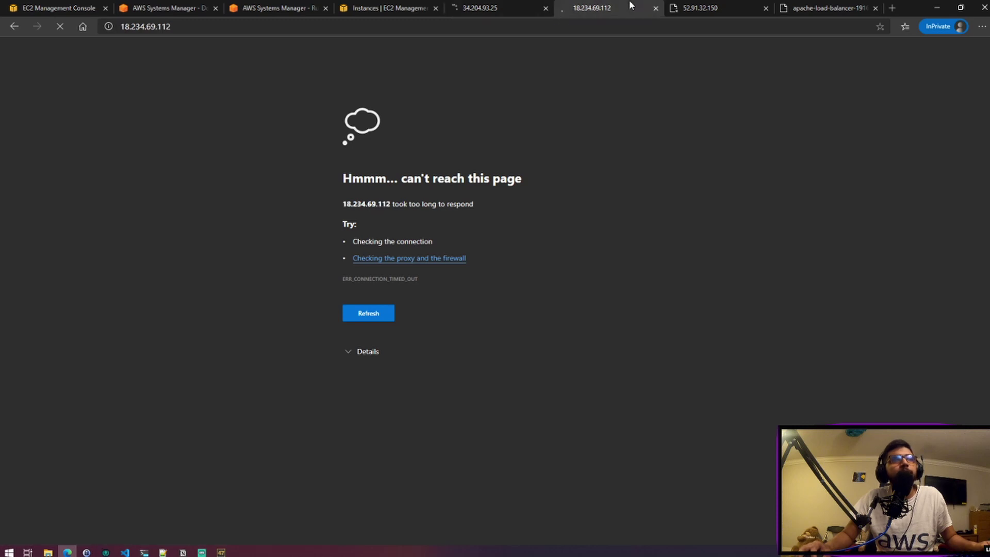
click(682, 8)
click(515, 8)
click(603, 7)
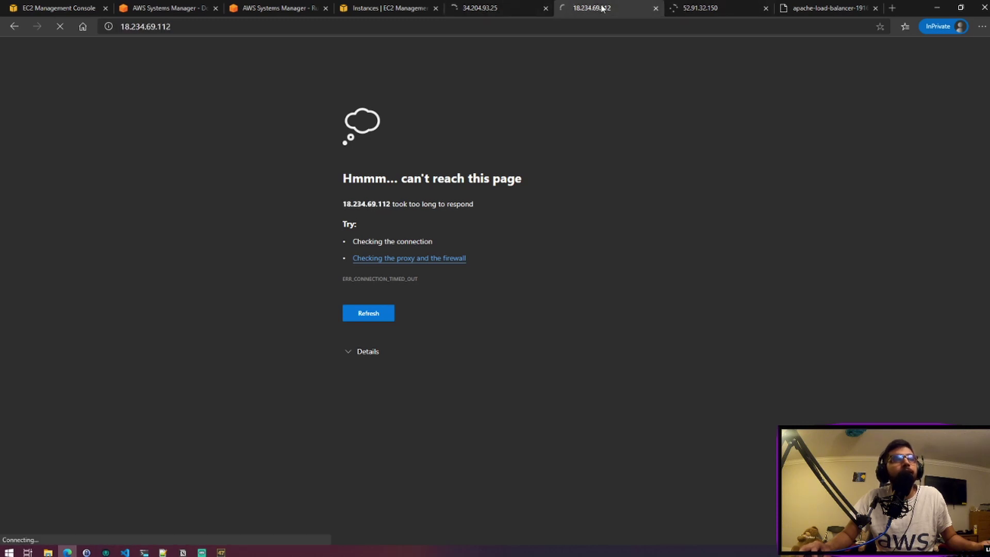
Step: Reload the load balancer page twice more to compare the responding hosts, and return to the Systems Manager Run Command status page
click(816, 8)
click(60, 26)
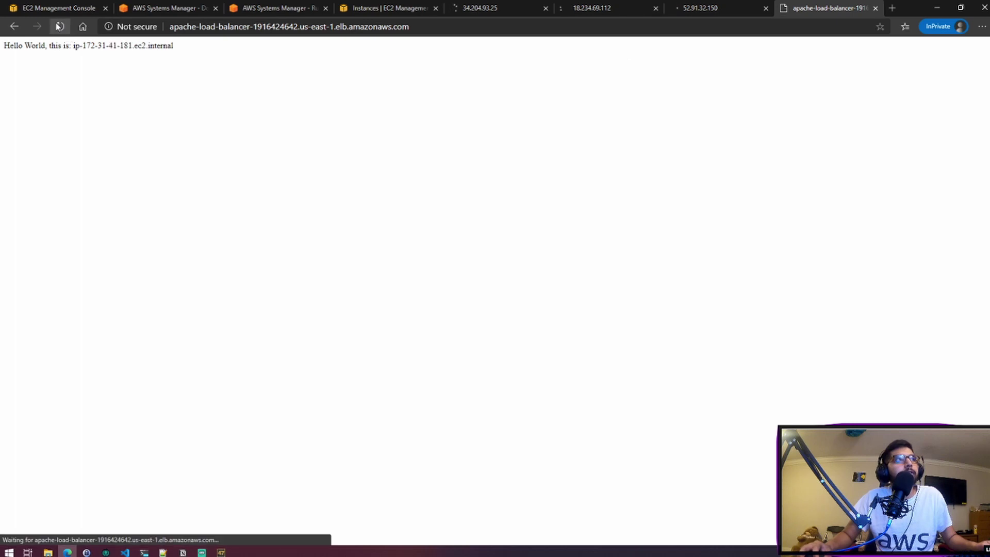
click(60, 26)
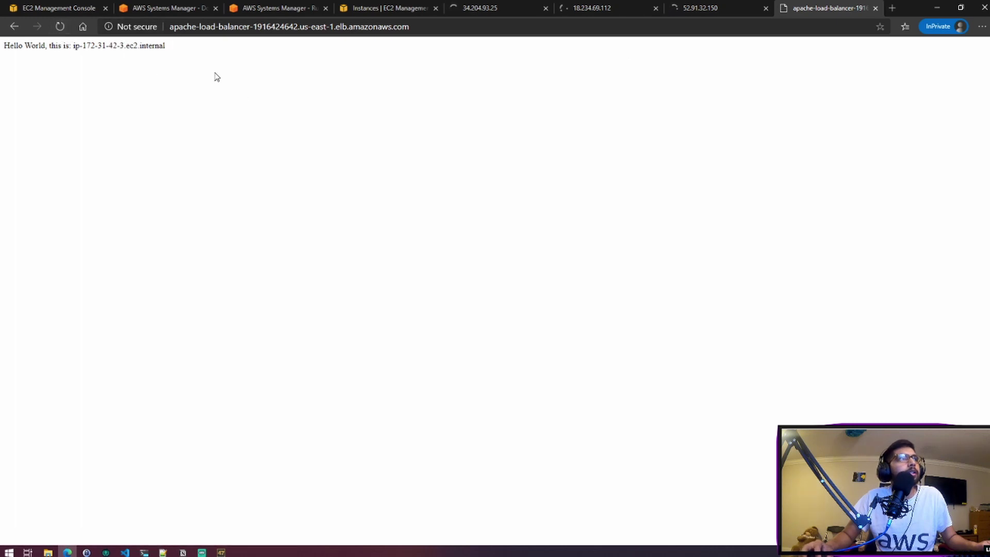
click(276, 7)
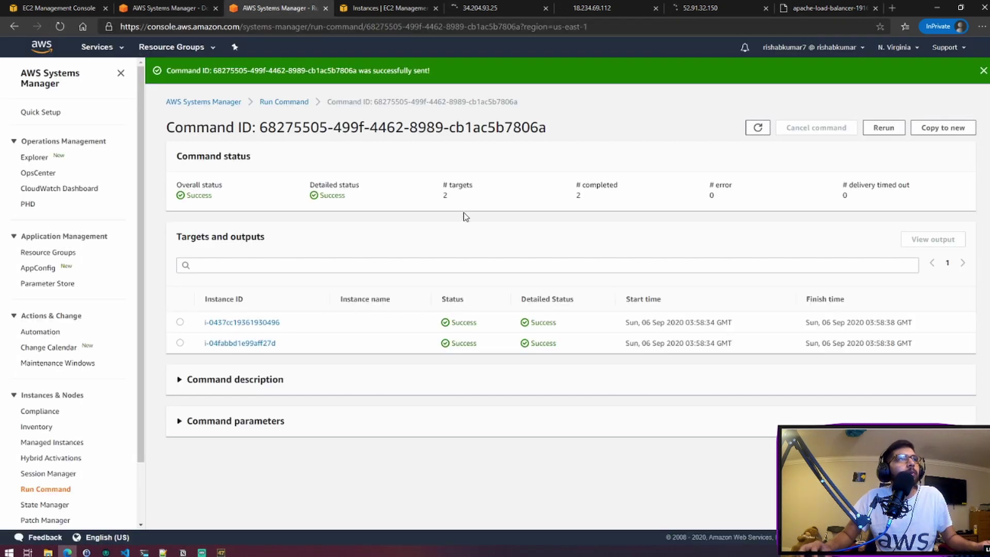